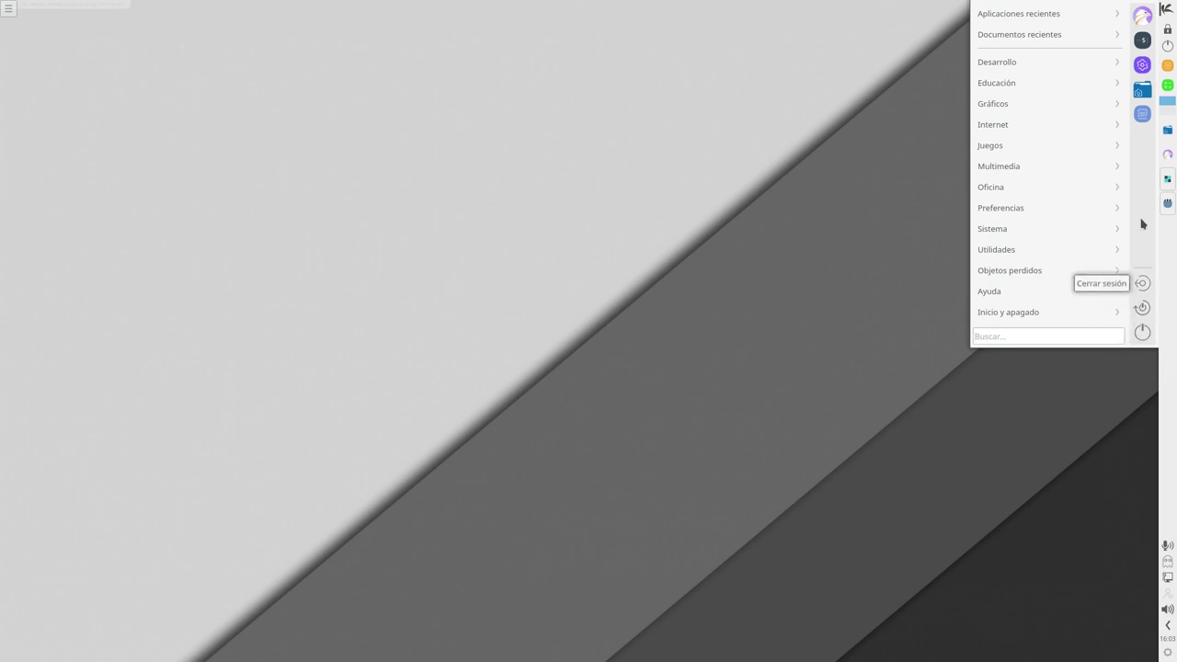
- Examine the application launcher's recent items and its categories from Desarrollo to Sistema, including the programs each one offers
mouse_move(1124, 152)
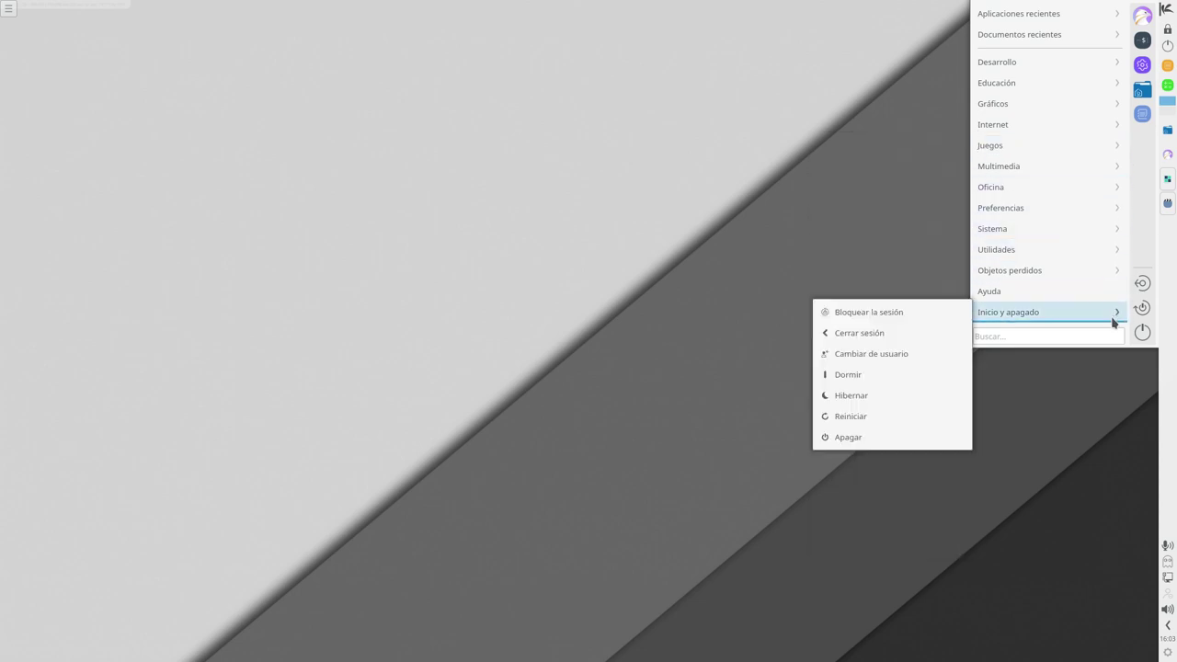
mouse_move(1104, 70)
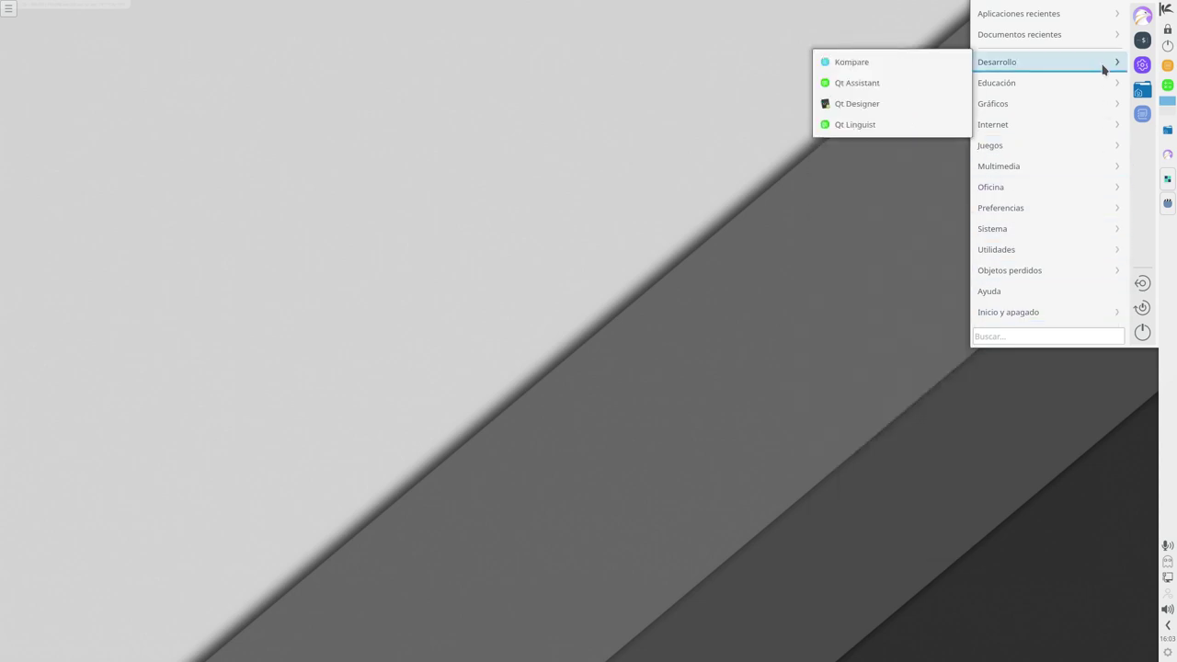
mouse_move(1066, 25)
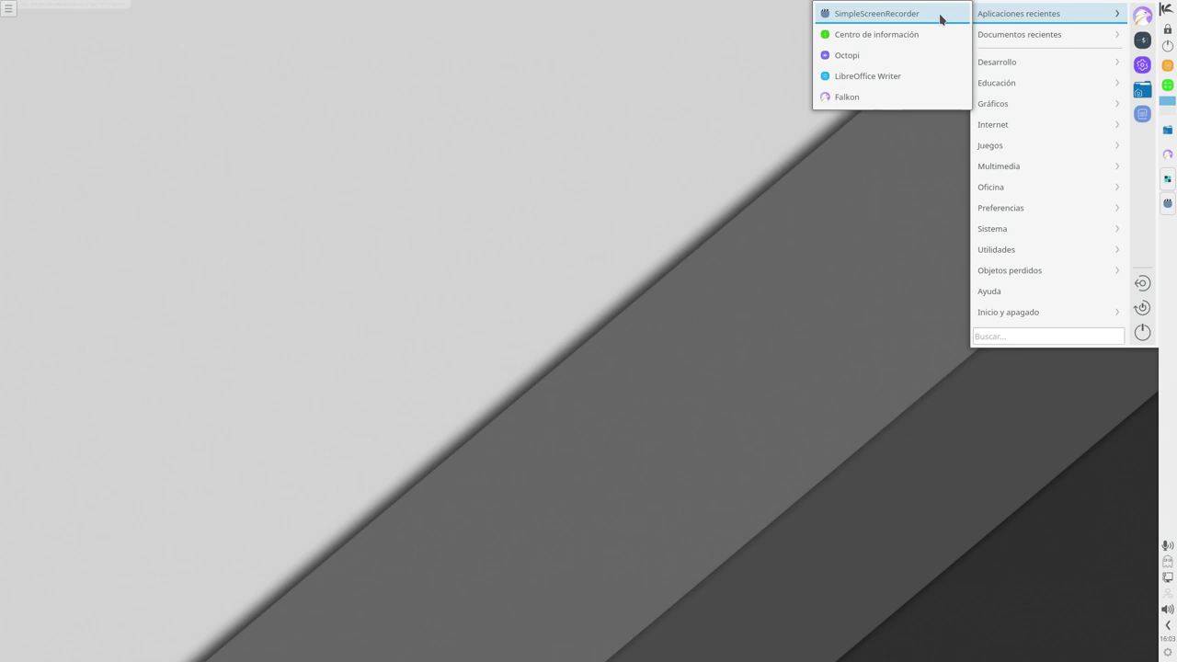
mouse_move(1023, 38)
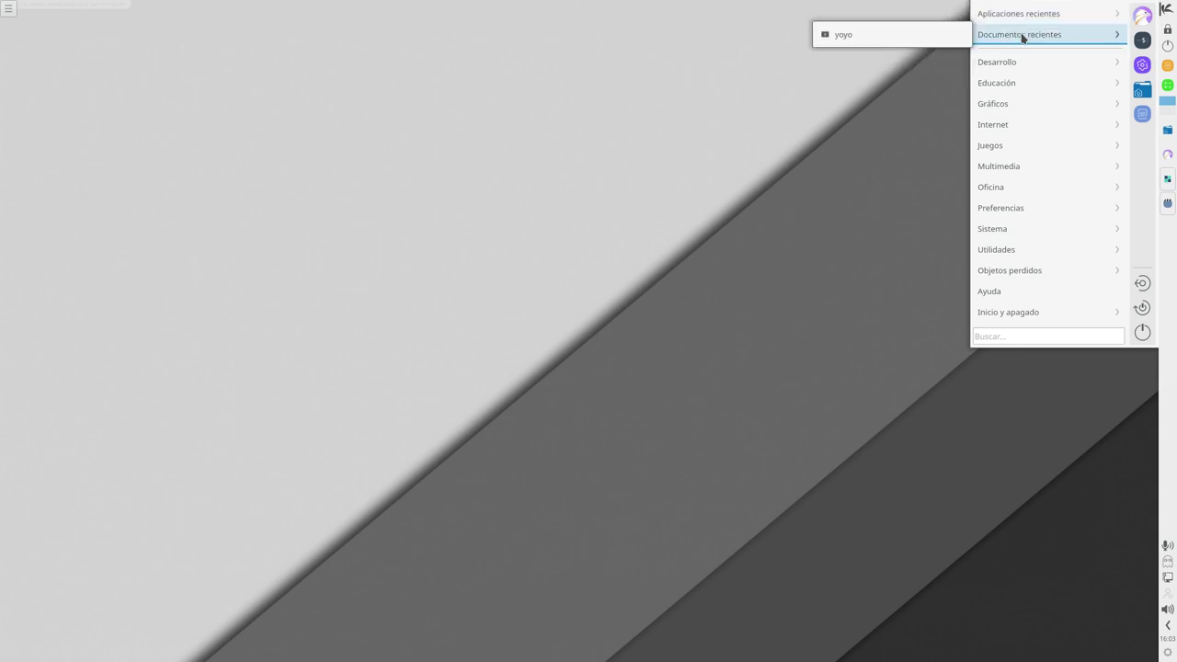
mouse_move(1018, 62)
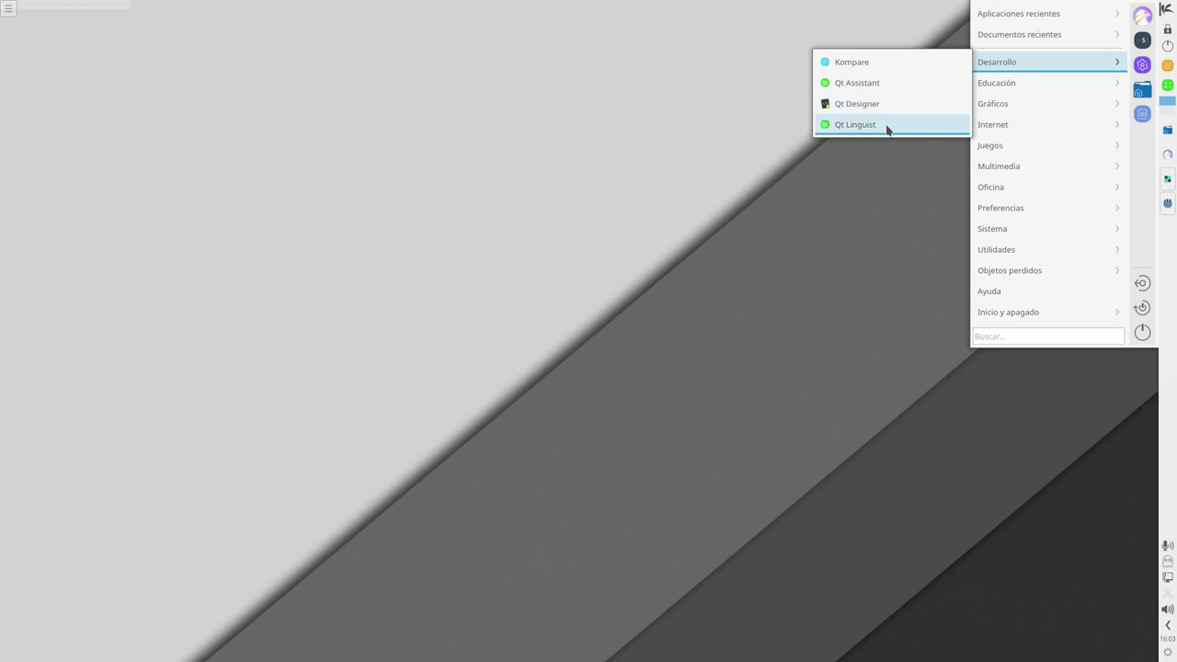
mouse_move(984, 82)
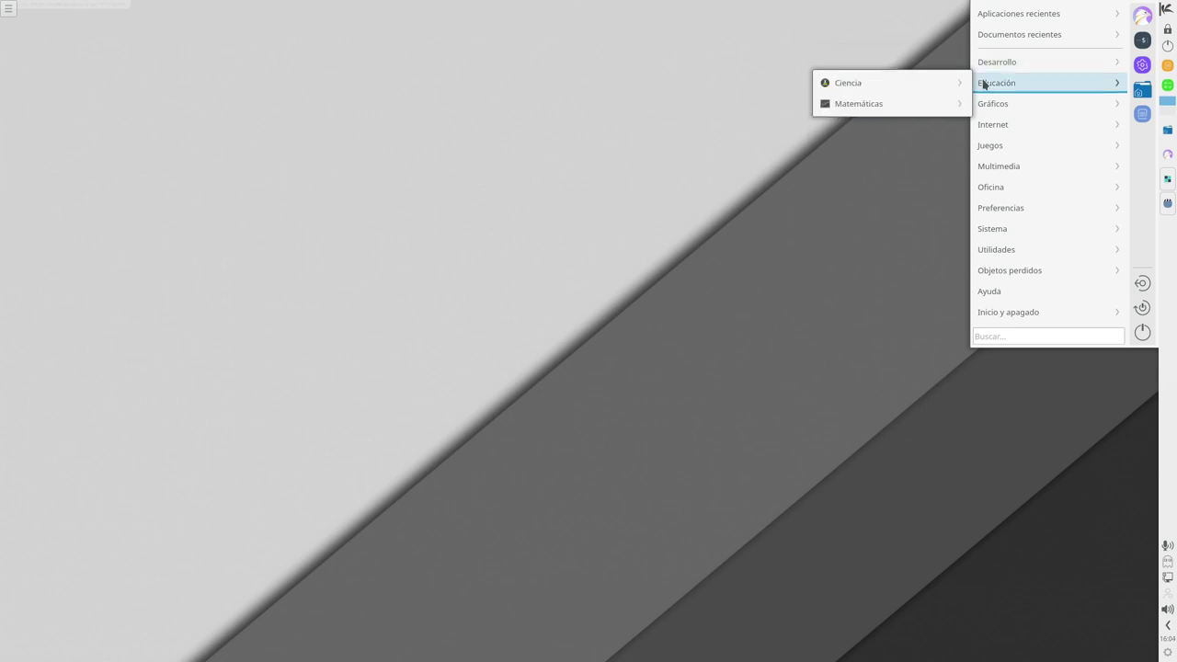
mouse_move(988, 109)
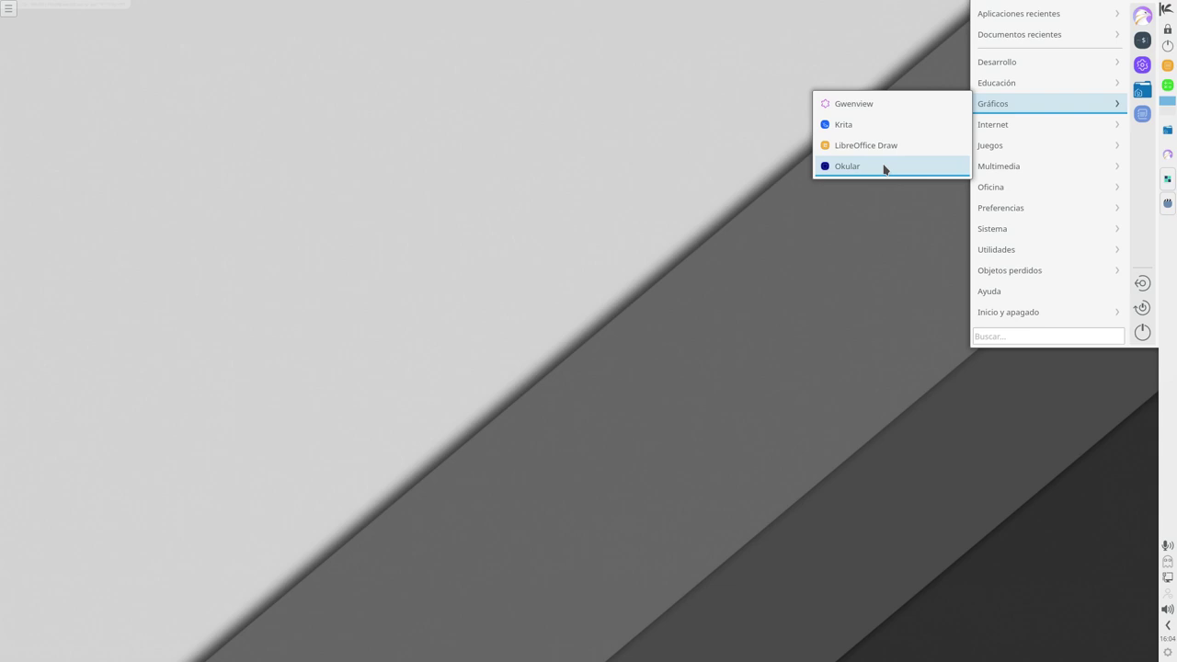
mouse_move(991, 131)
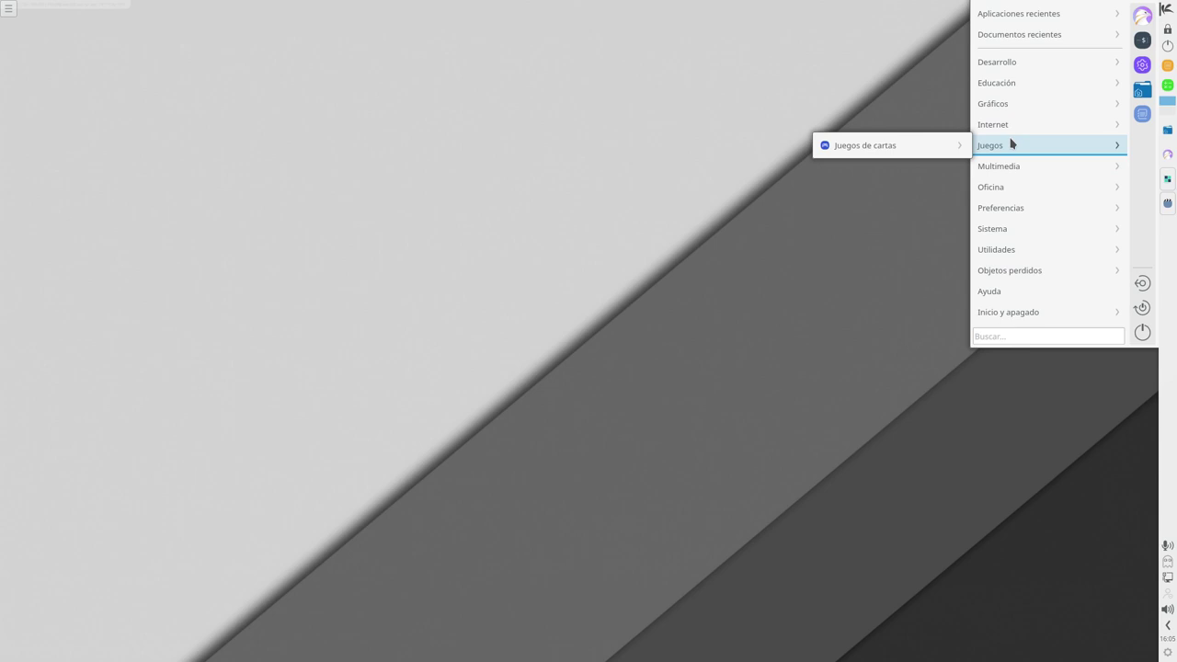
mouse_move(1012, 166)
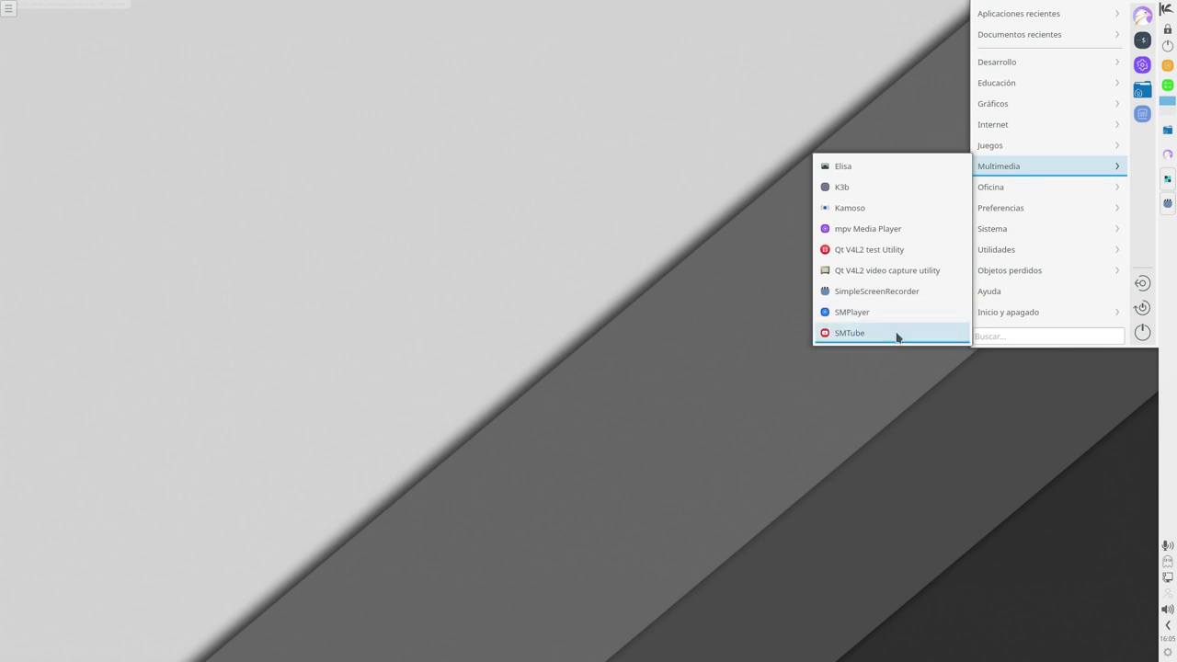
mouse_move(1001, 188)
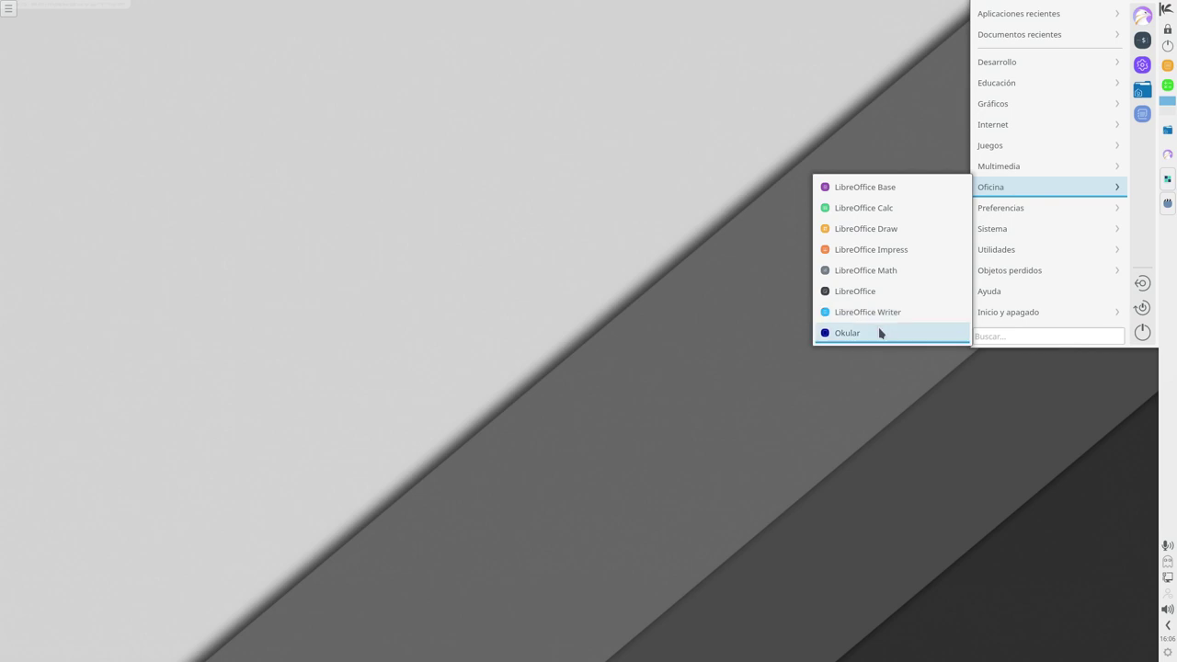
mouse_move(998, 215)
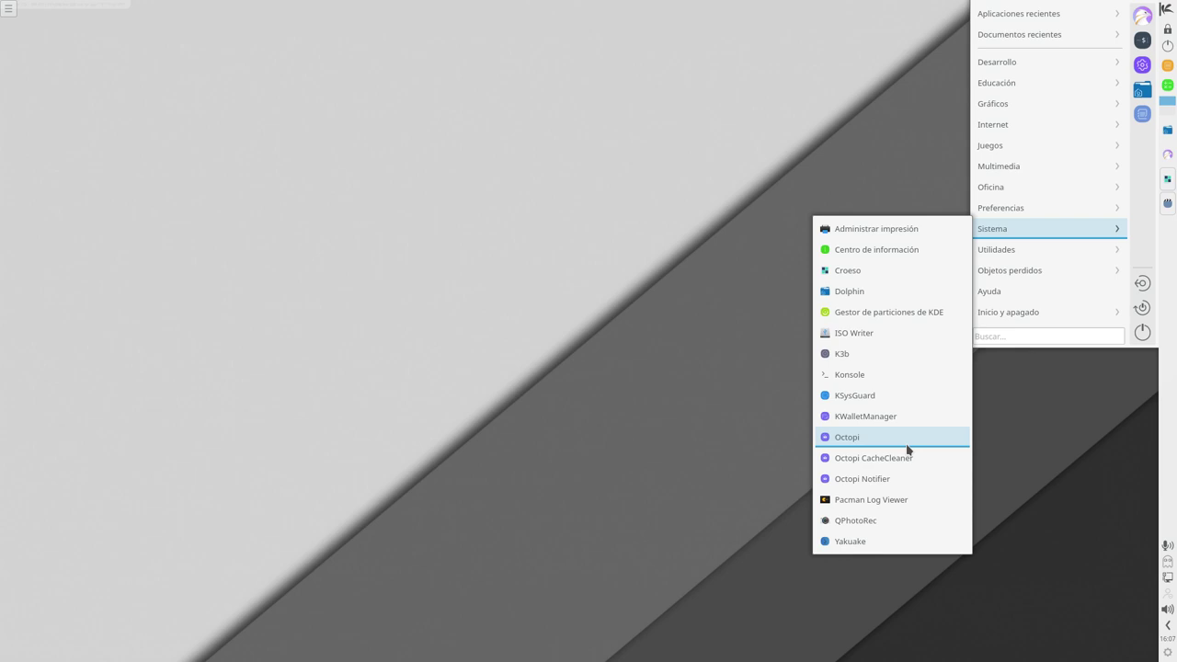
- Try to launch QPhotoRec from the Sistema category and cancel its root password request
click(885, 522)
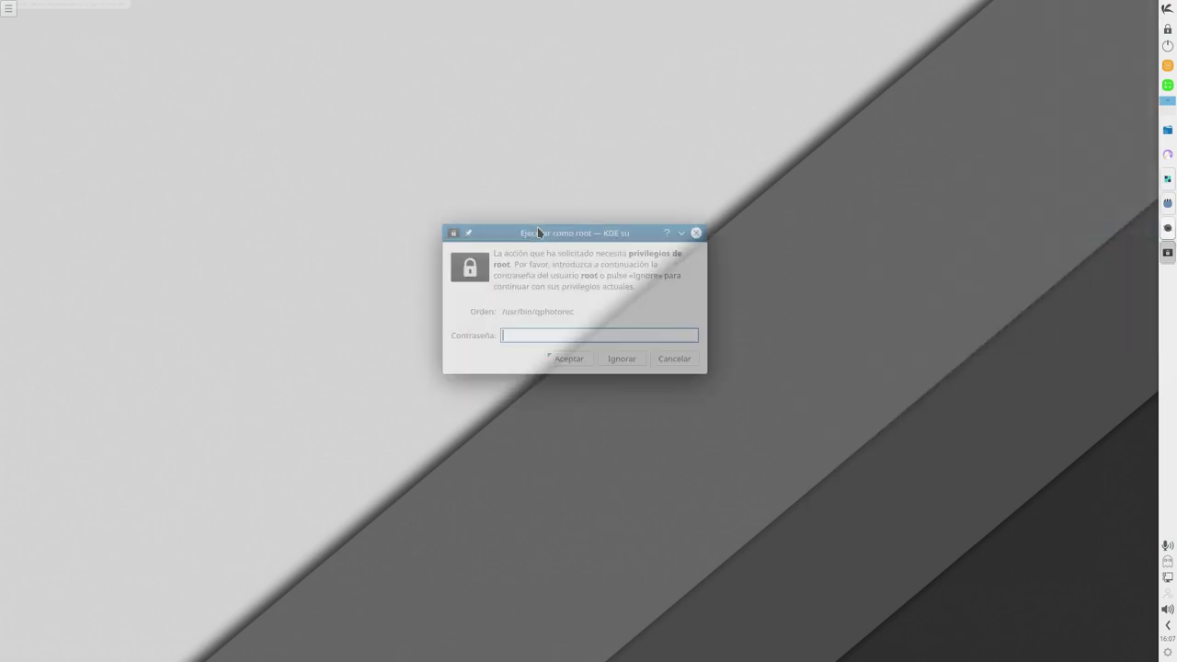
click(672, 362)
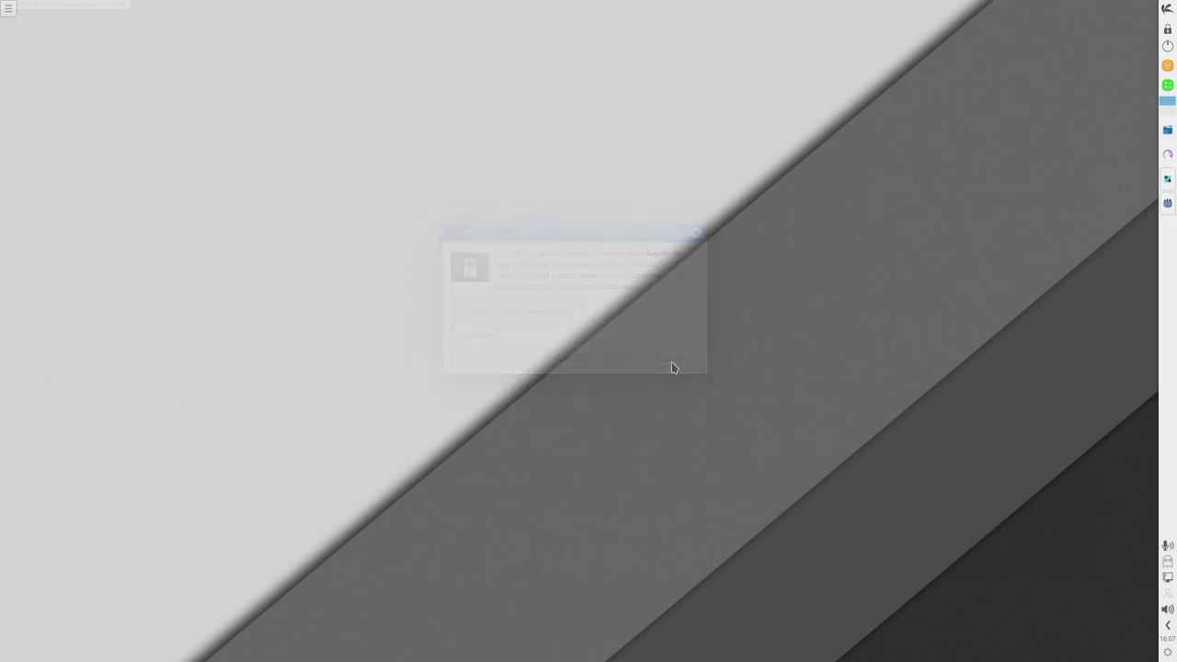
- Open the Dolphin file manager and move its window toward the middle of the desktop
click(1167, 131)
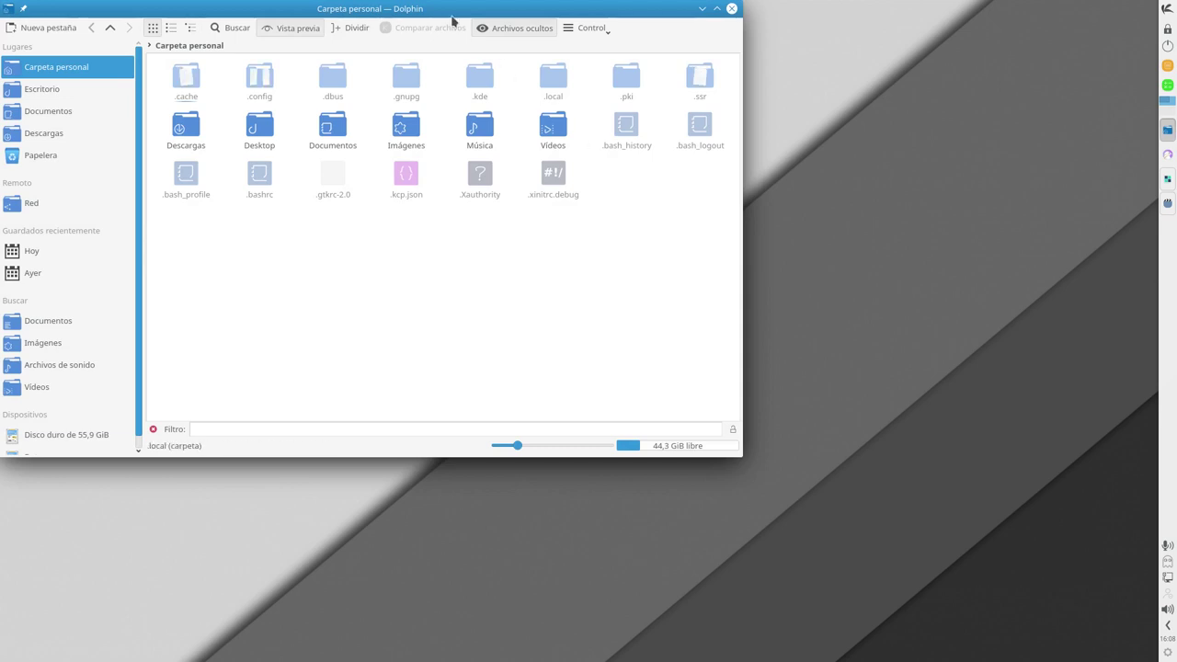
drag(448, 11, 608, 55)
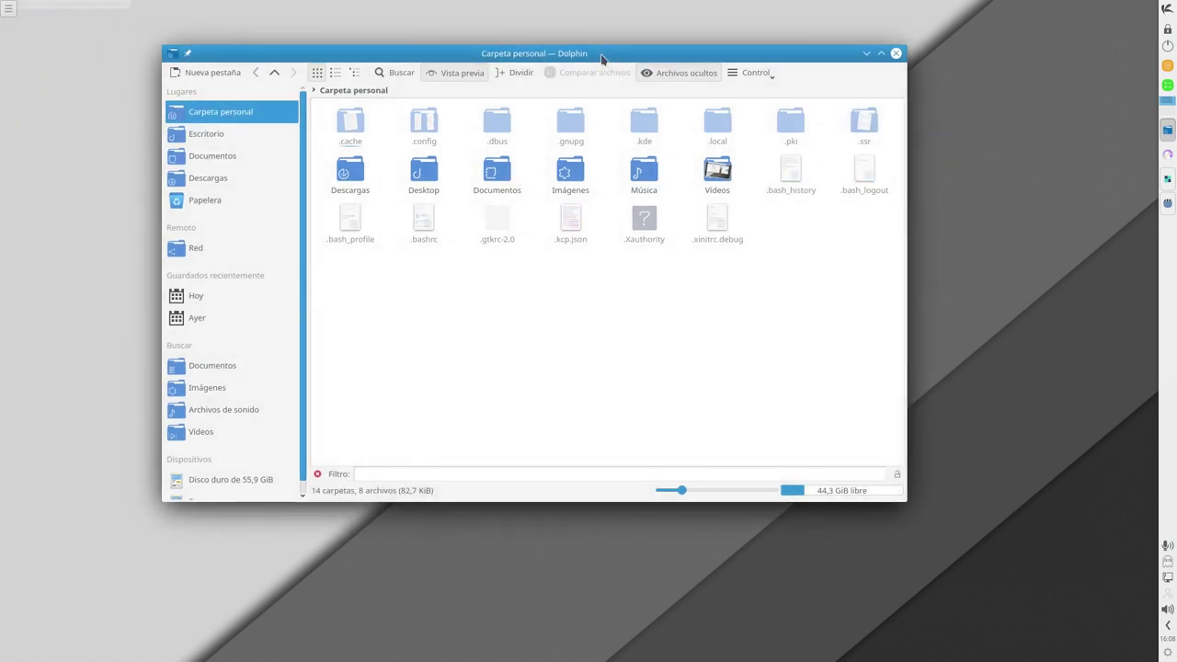
drag(541, 59, 548, 58)
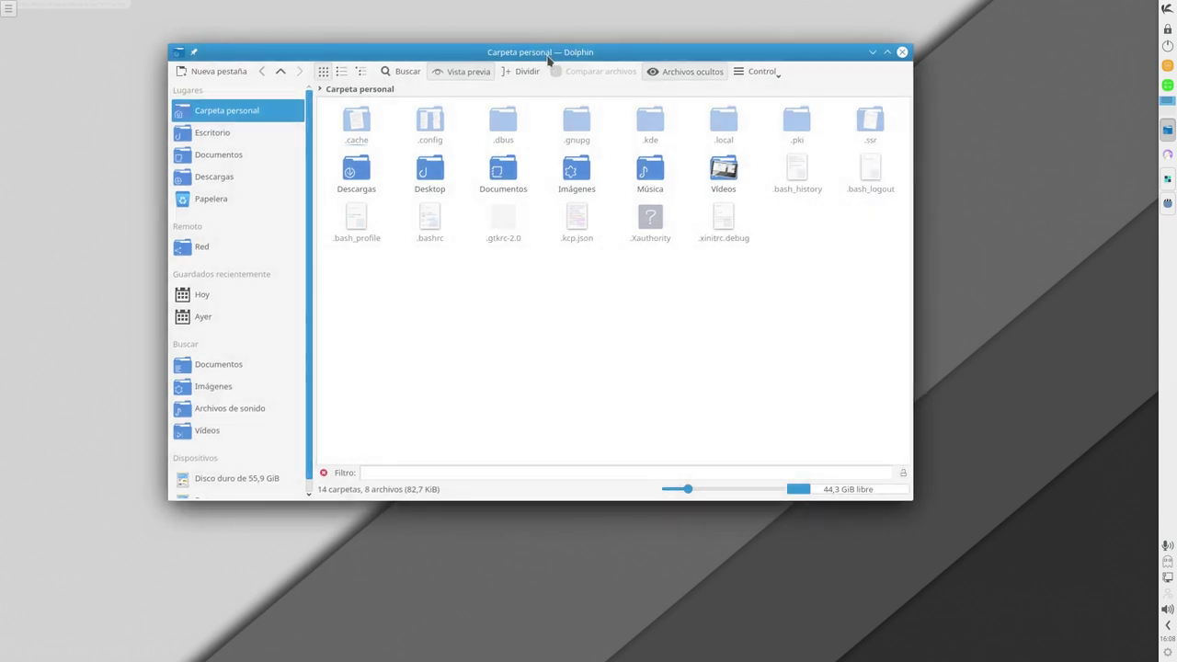
- Hide the hidden files in the home folder, and shrink and slightly reposition the file manager window
key(ctrl+h)
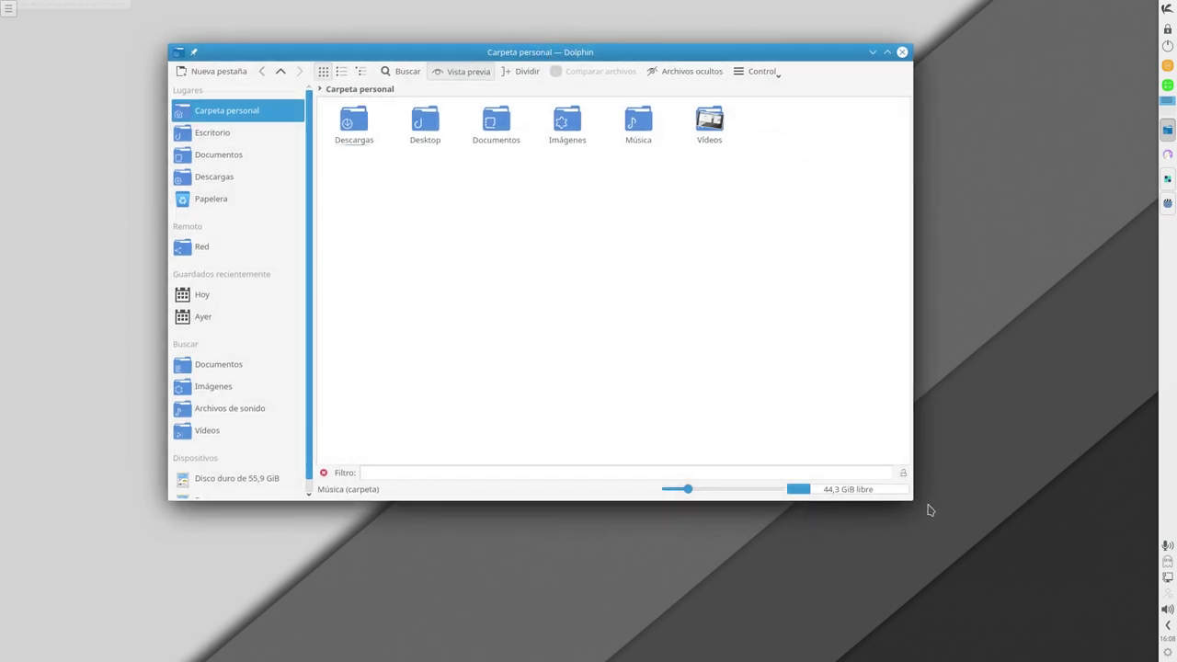
drag(908, 499, 839, 464)
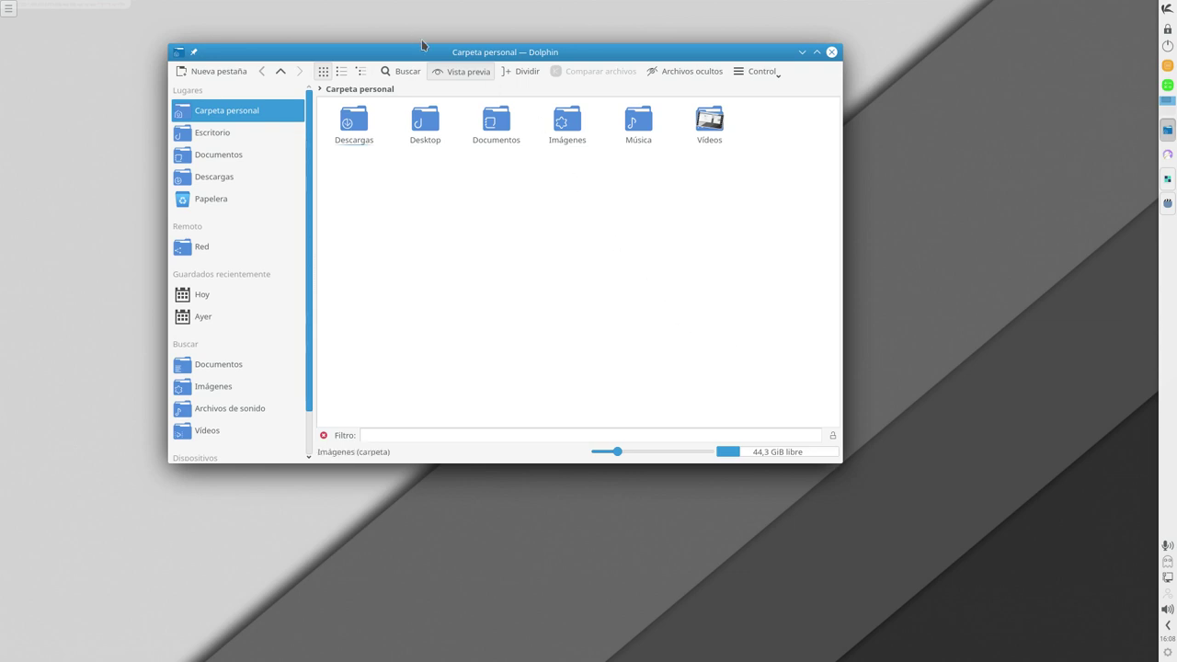
drag(436, 57, 454, 61)
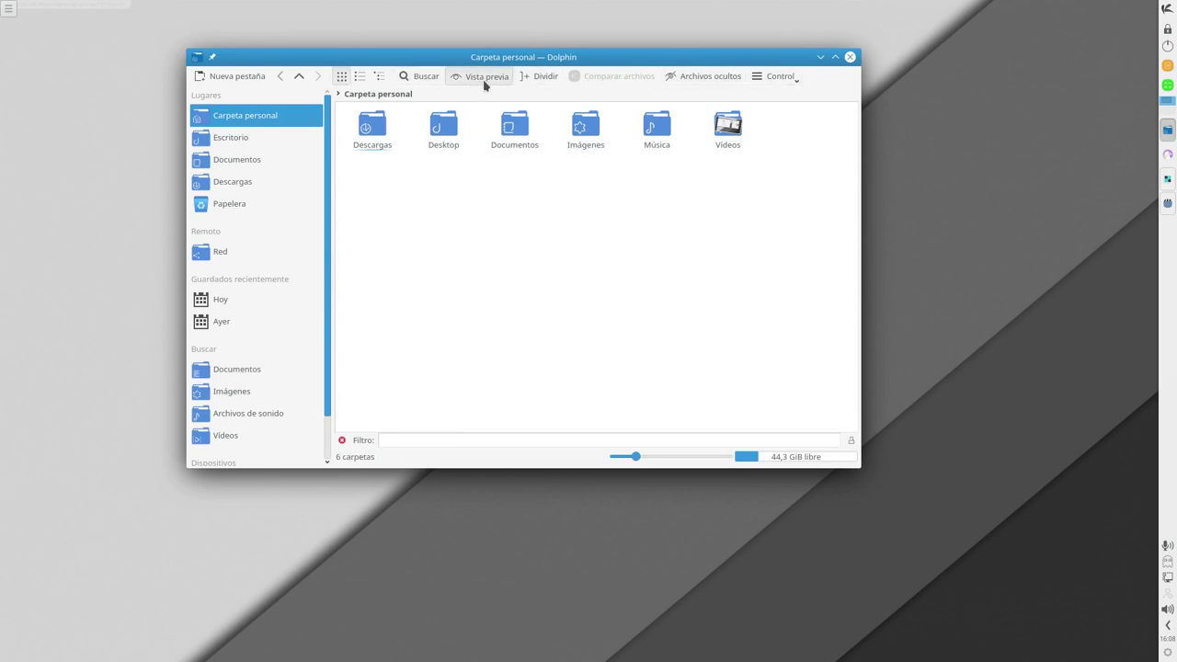
- Preview the home folder in the compact and details view modes and return to the icons view
click(358, 79)
click(380, 79)
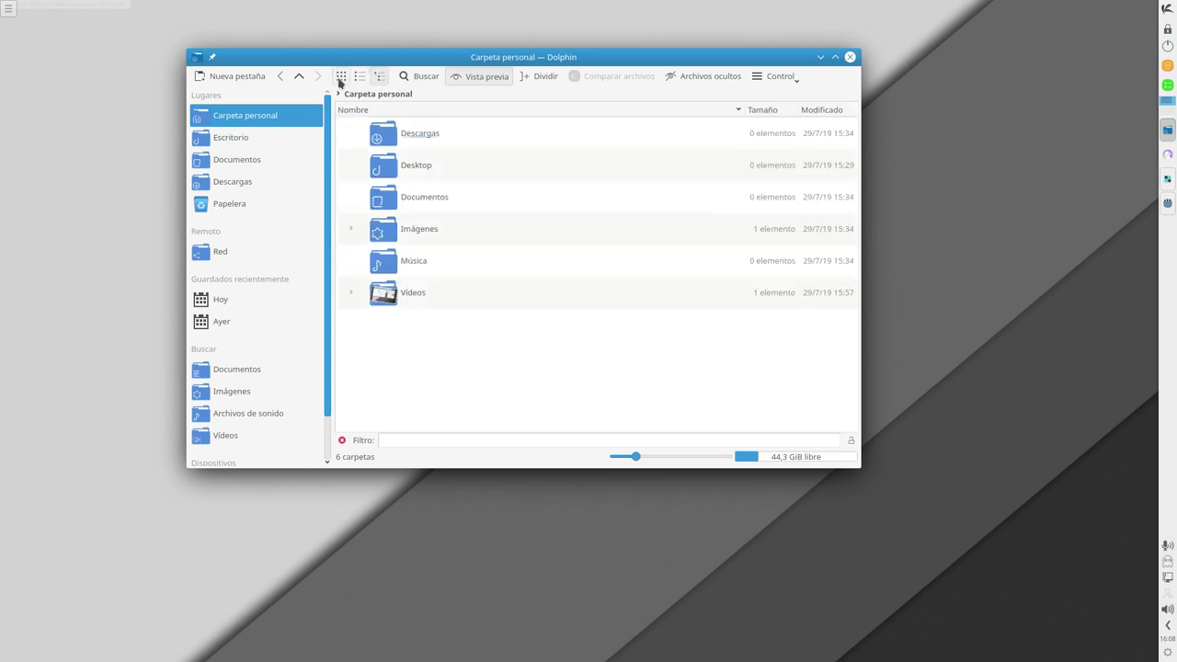
click(342, 78)
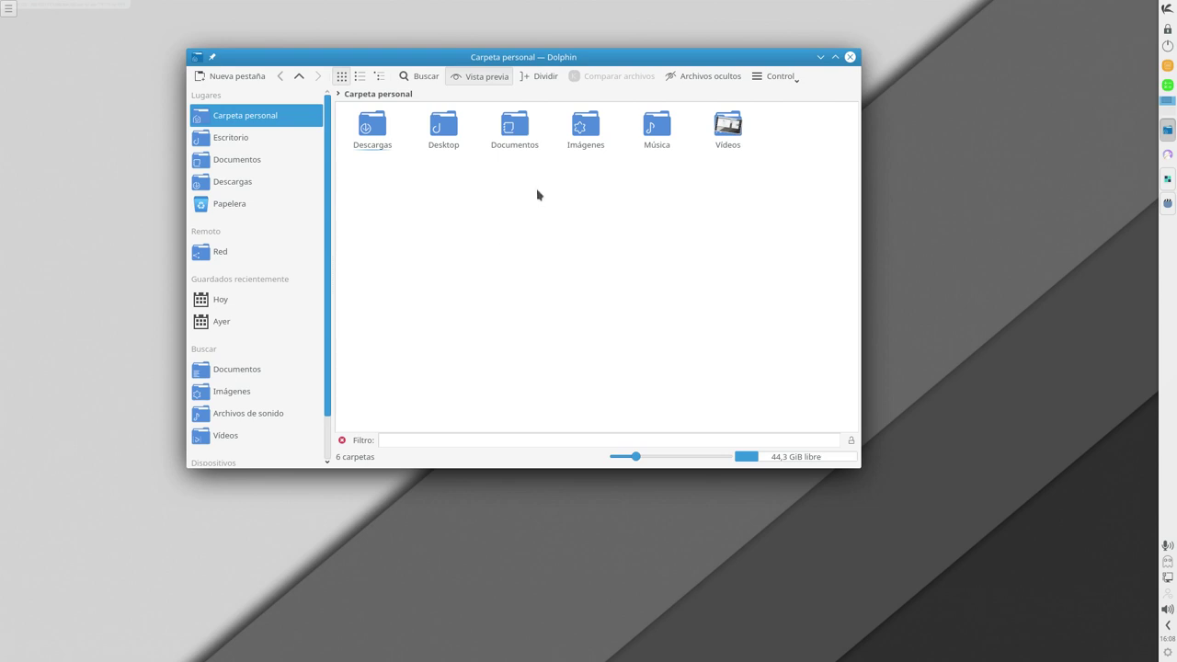
- Examine the file manager's places, recent, search and device shortcuts while repositioning its window on the desktop
drag(580, 52, 599, 31)
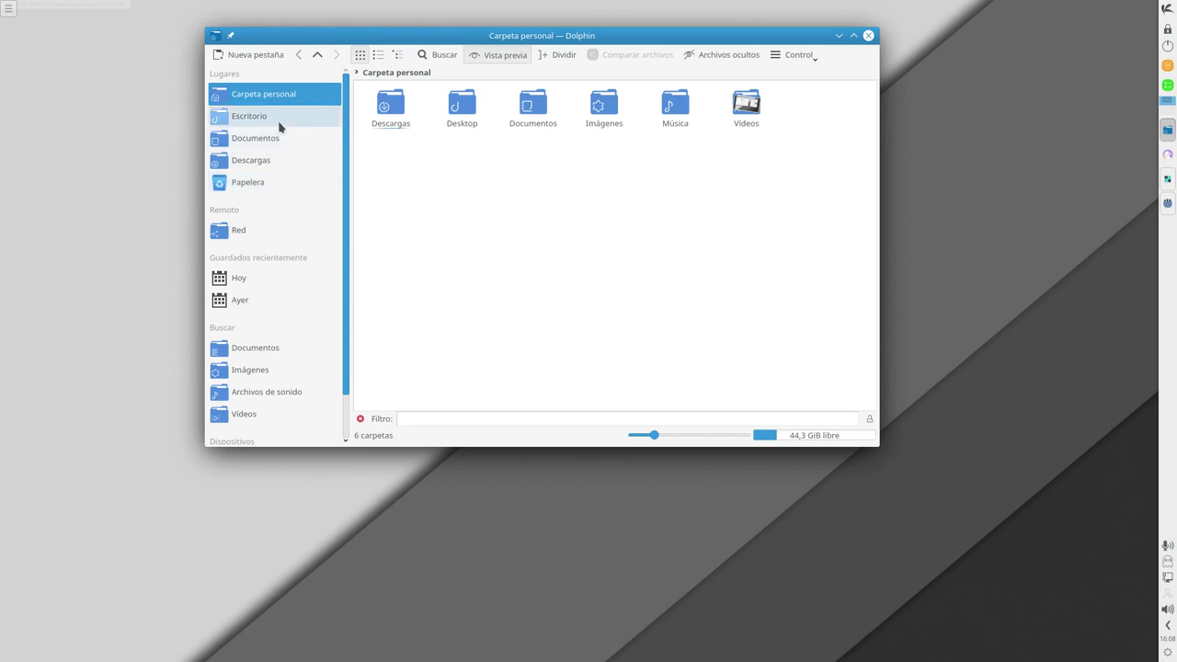
scroll(282, 152, down, 2)
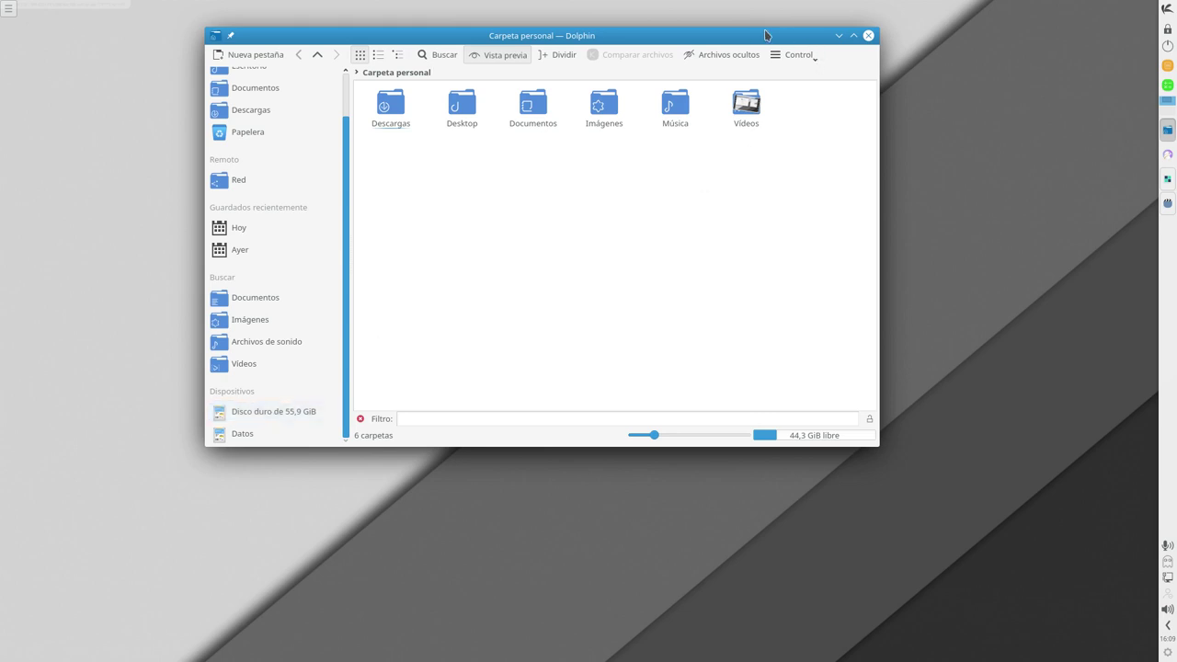
drag(747, 41, 736, 50)
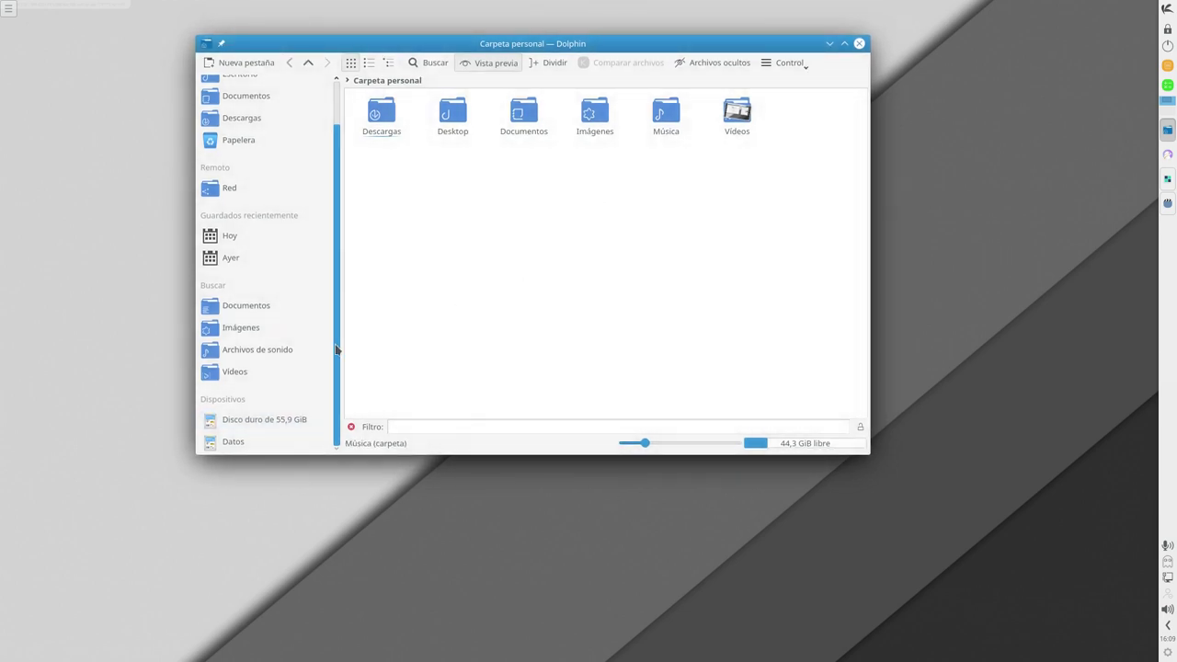
scroll(337, 350, up, 1)
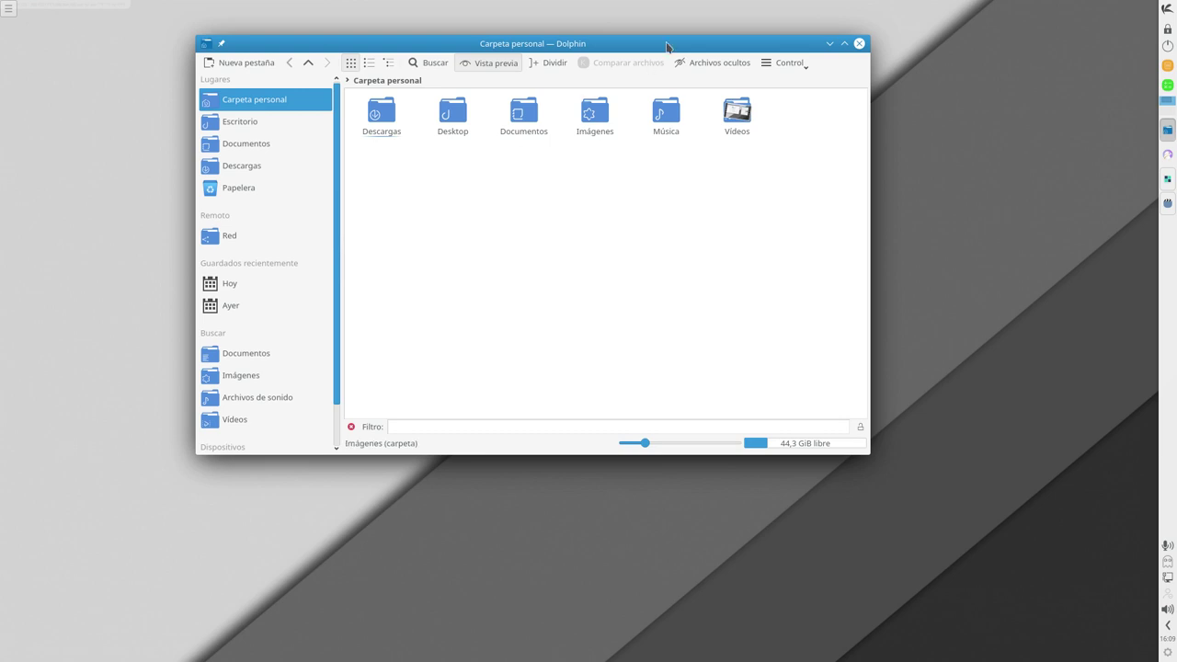
drag(669, 46, 680, 98)
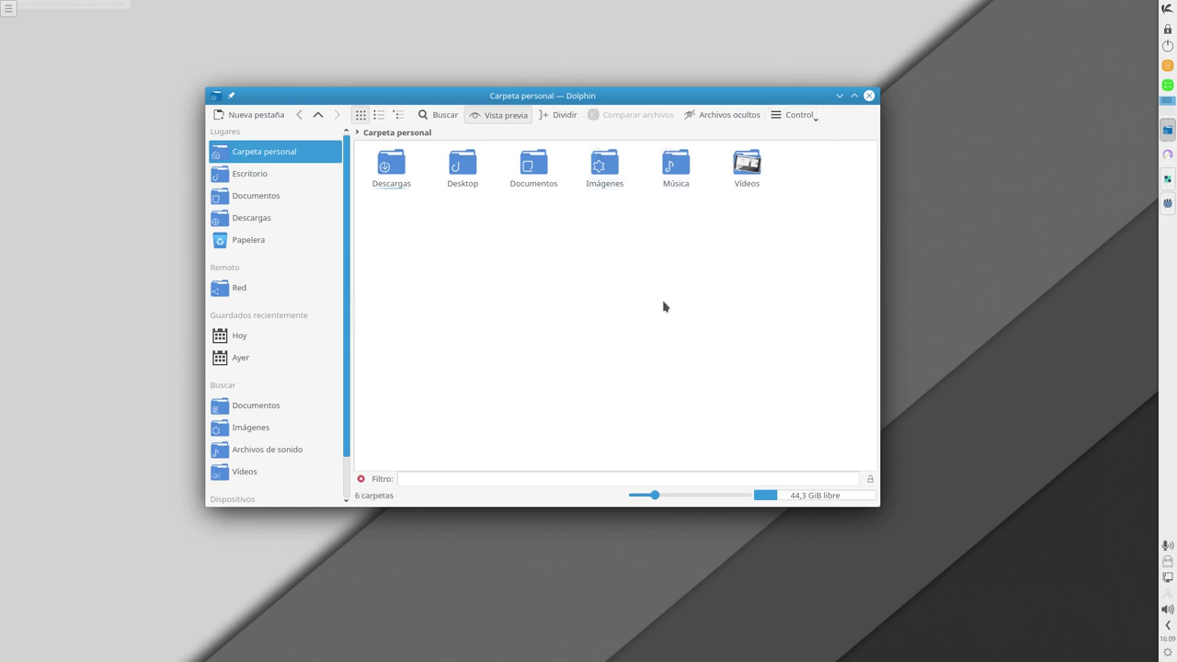
- View Dolphin's Control options without choosing any, and toggle the hidden files' visibility, leaving them hidden
click(807, 117)
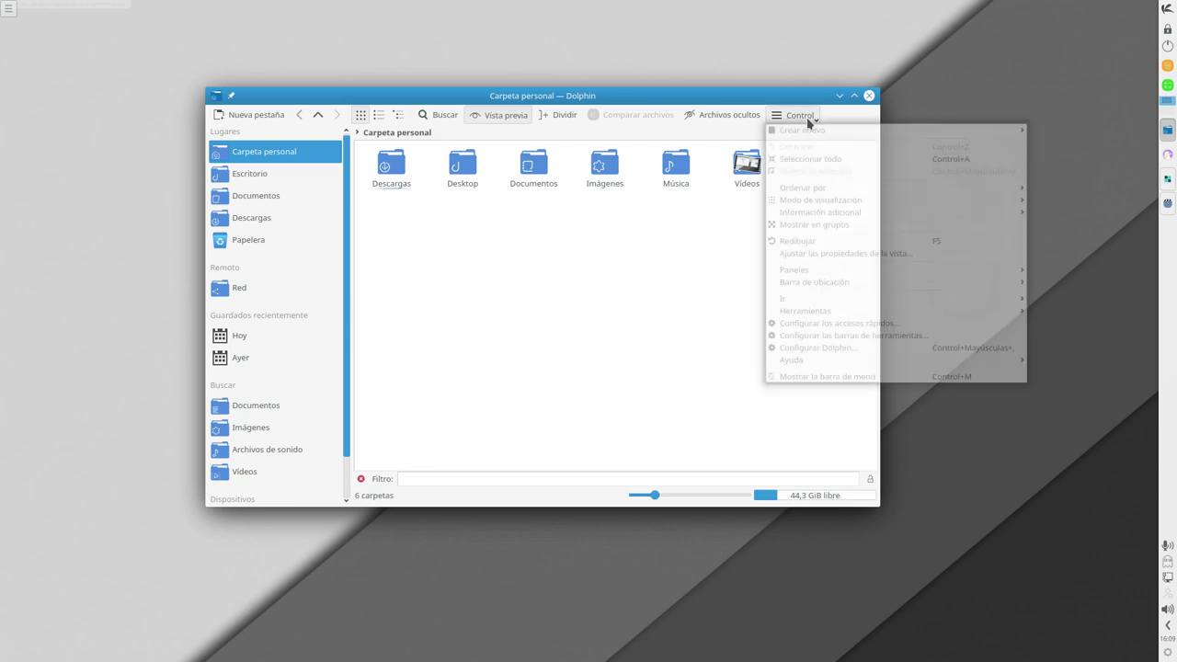
click(612, 323)
click(707, 117)
click(707, 117)
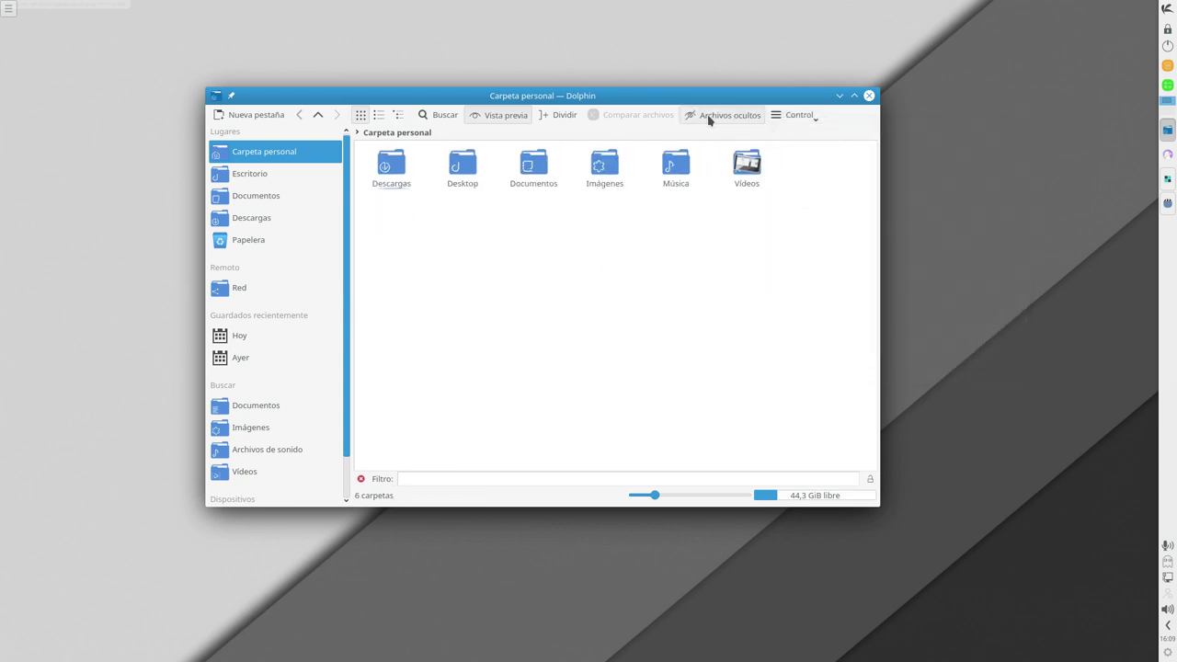
click(706, 117)
click(727, 120)
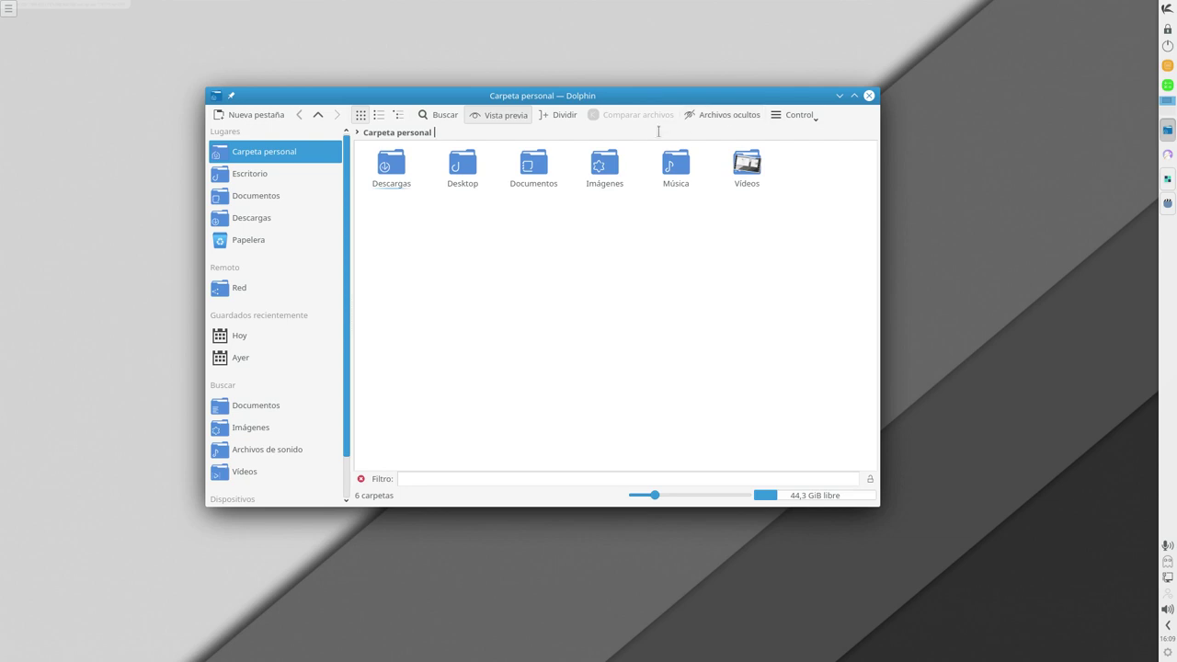
- Look inside the Imágenes folder and its Unwallpaper subfolder, and return to the home folder
click(607, 167)
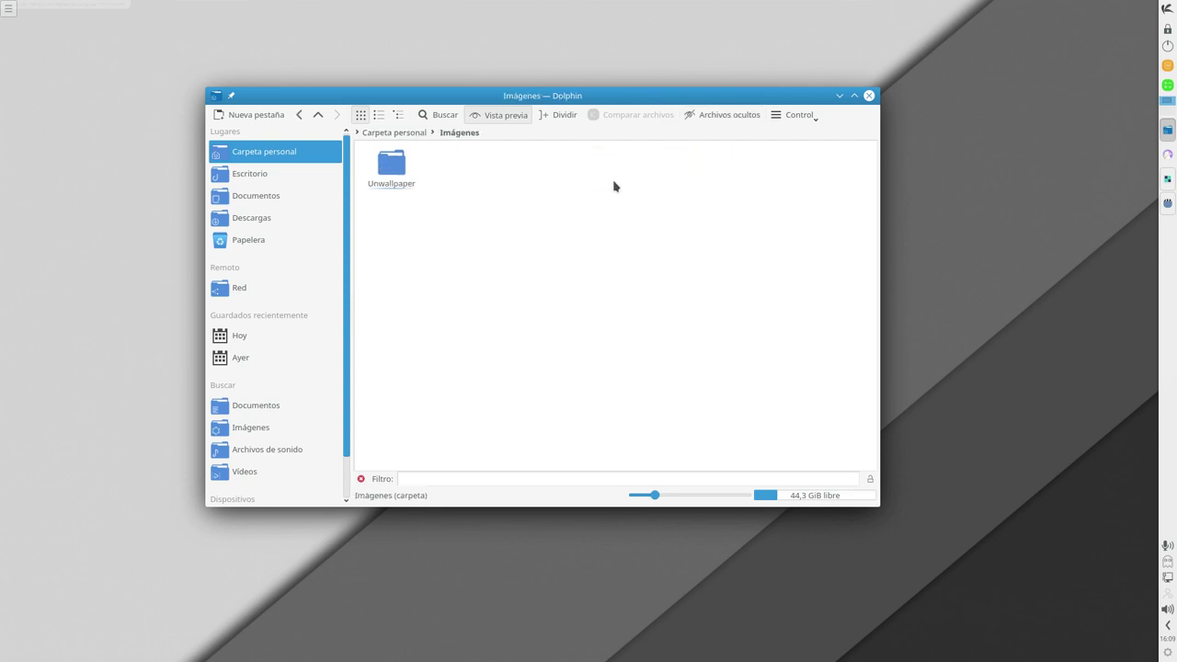
click(393, 169)
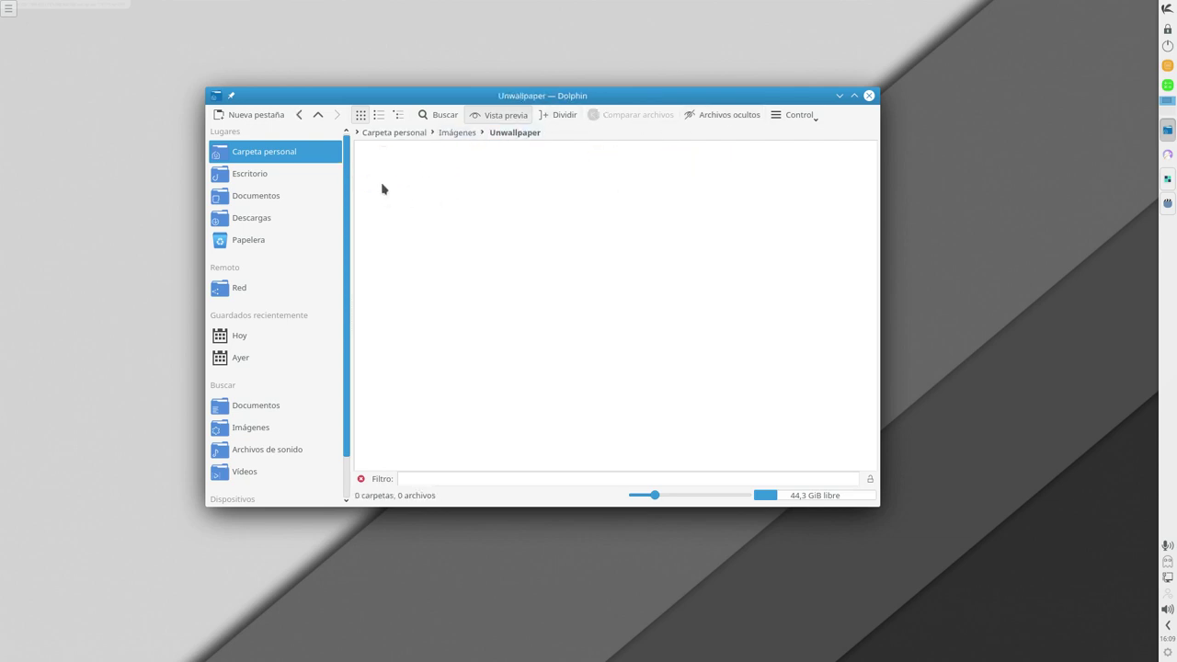
click(298, 115)
click(297, 115)
click(536, 279)
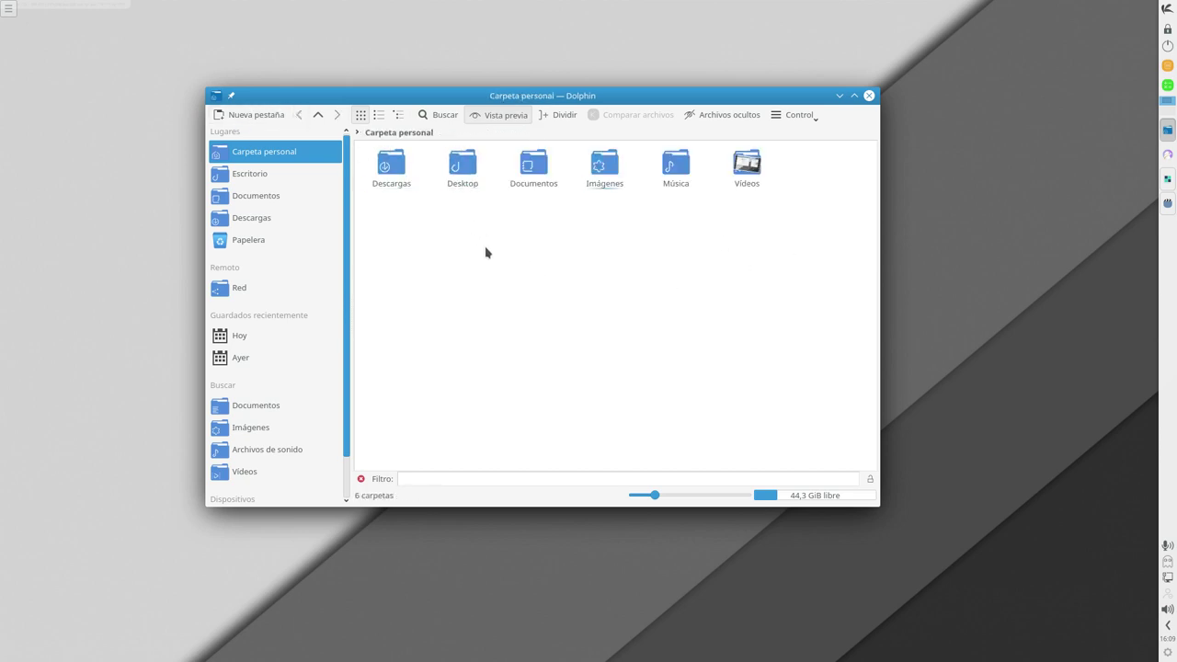
- Close the file manager, view the sound volume settings for playback and capture devices, and dismiss them
click(869, 95)
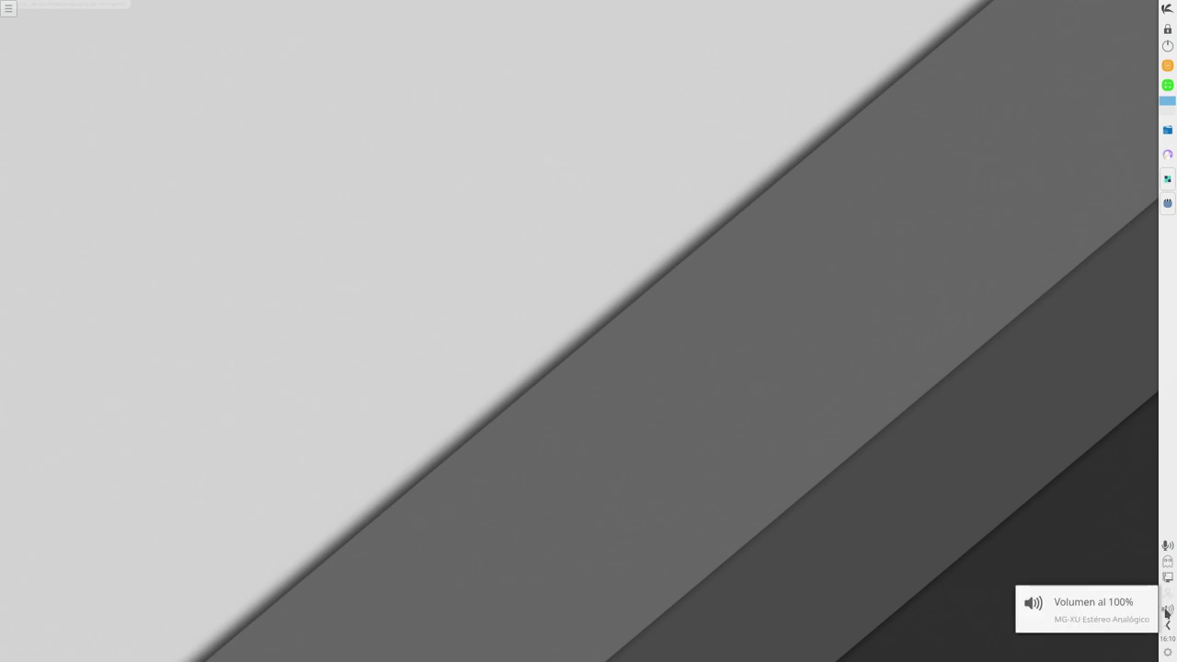
click(1167, 611)
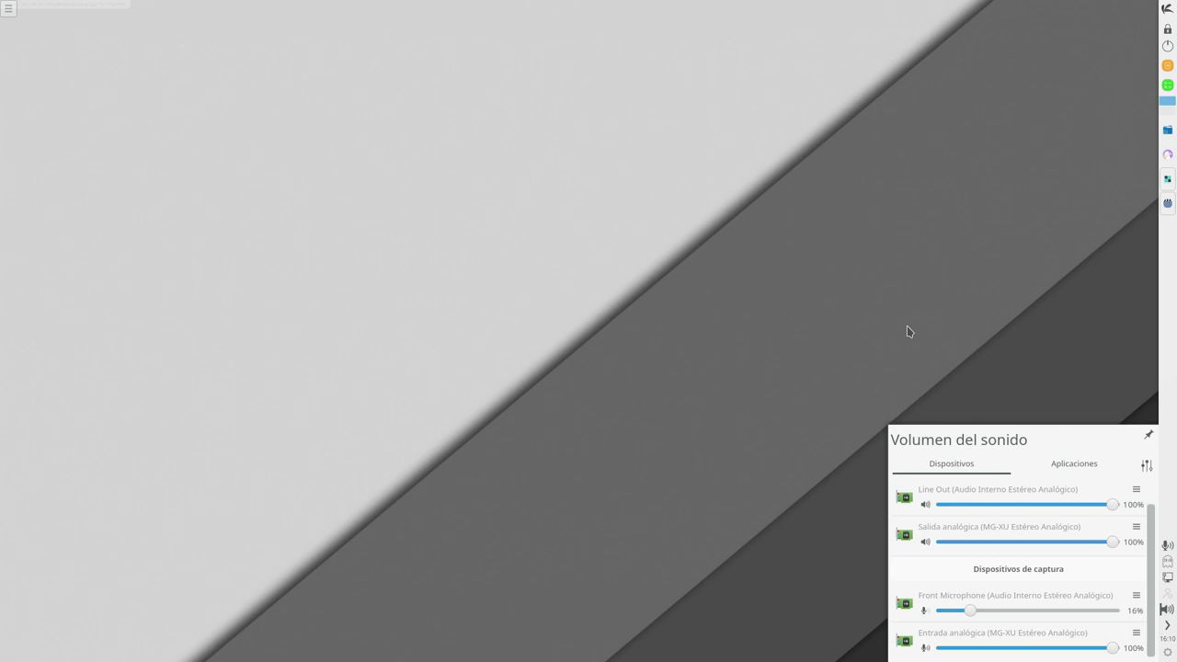
click(826, 291)
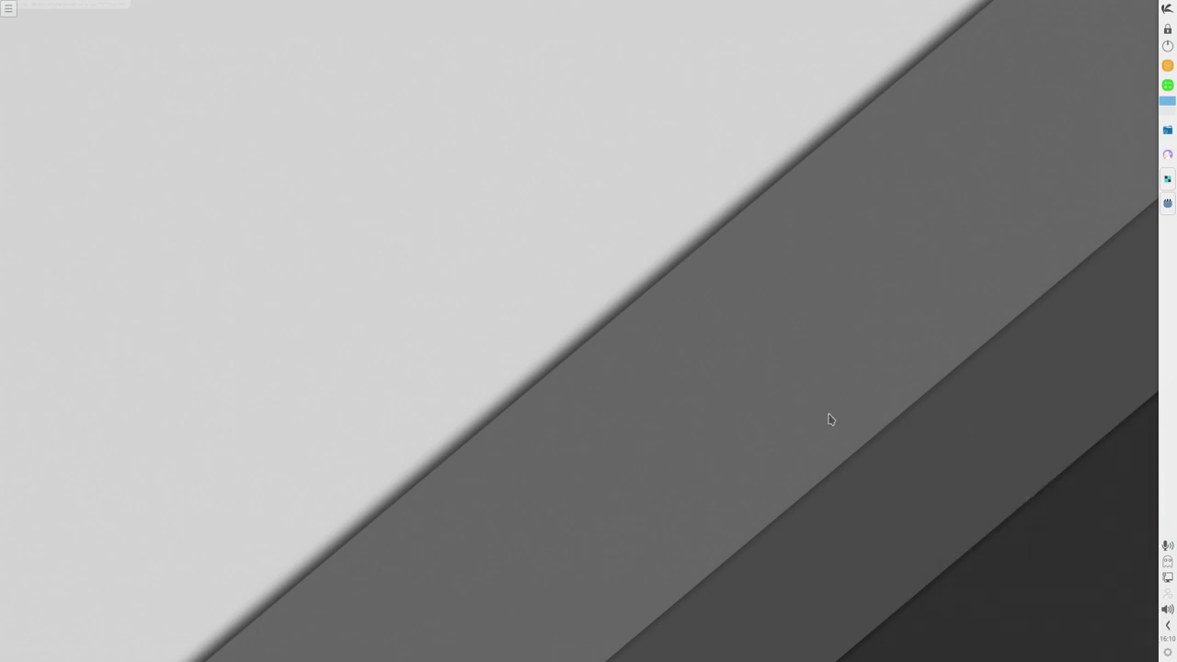
- View the hidden system tray entries, the panel's editing options and the desktop's context options, dismissing each without changes
click(1170, 627)
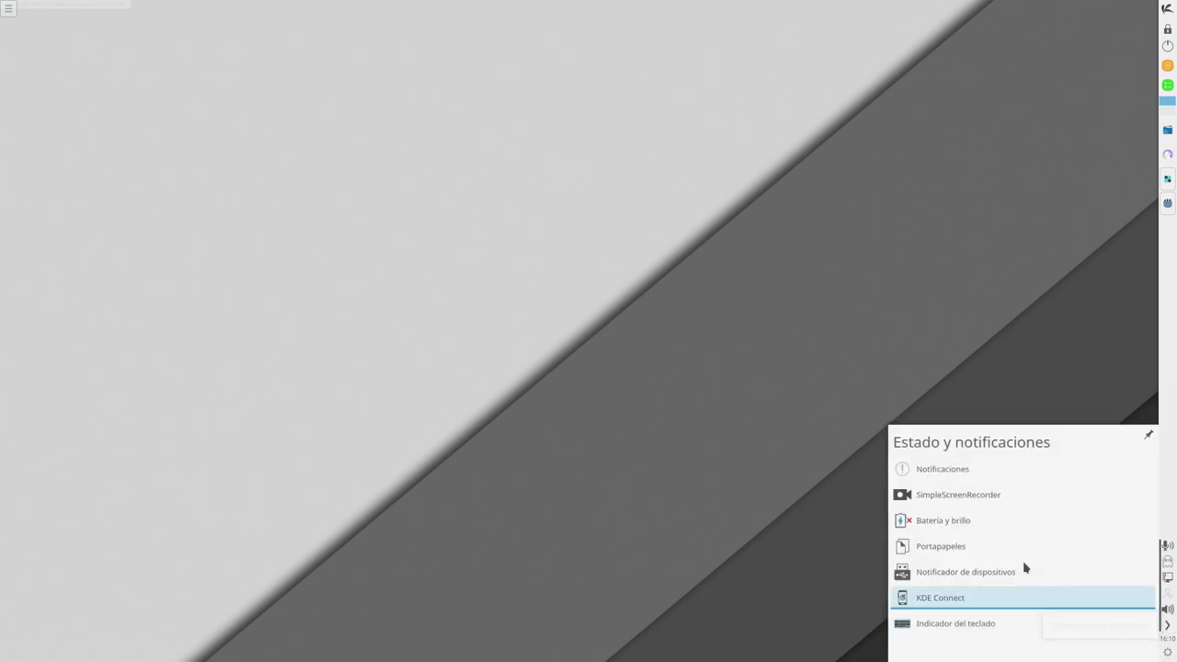
click(865, 302)
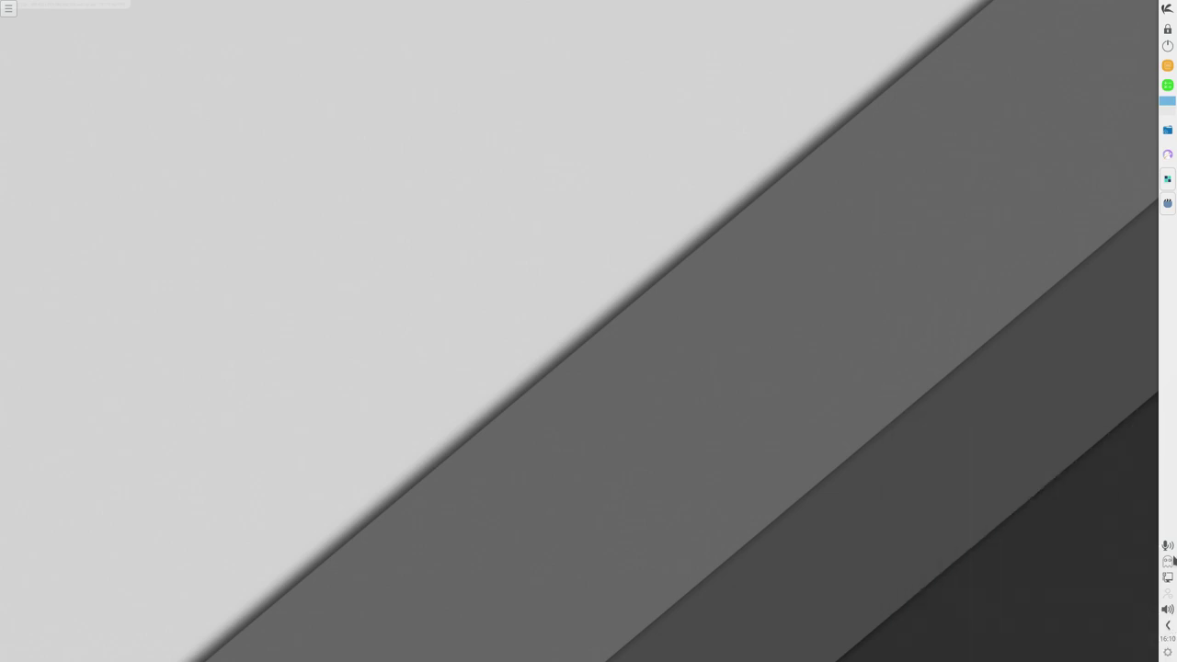
click(1168, 652)
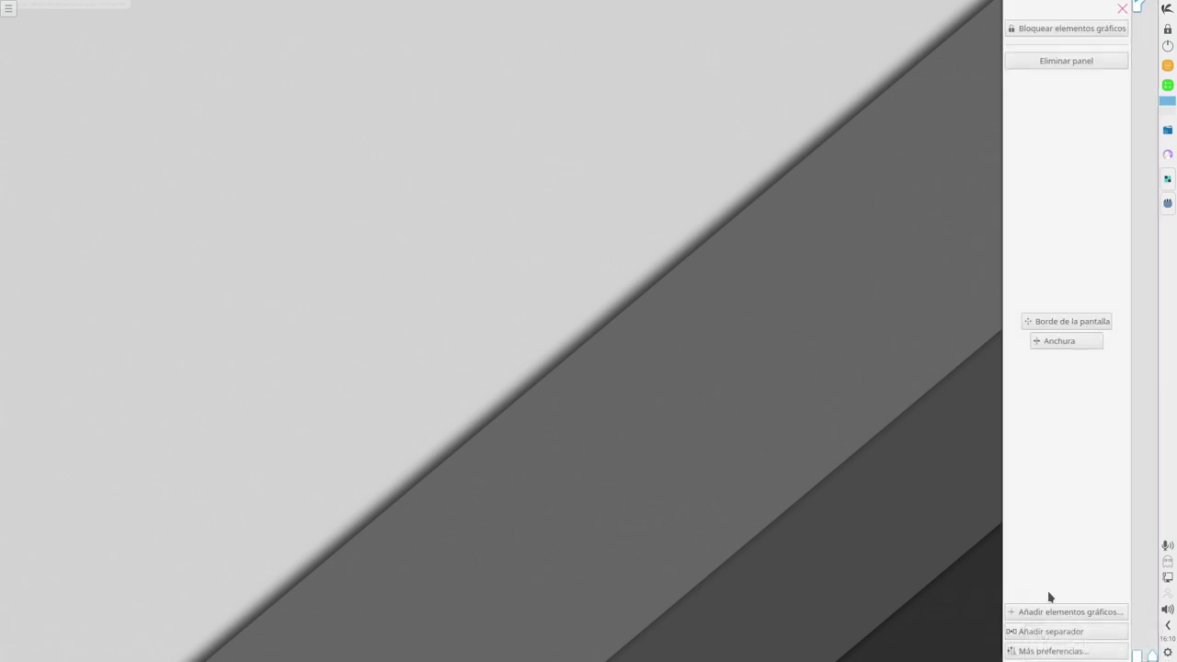
click(708, 325)
right_click(704, 154)
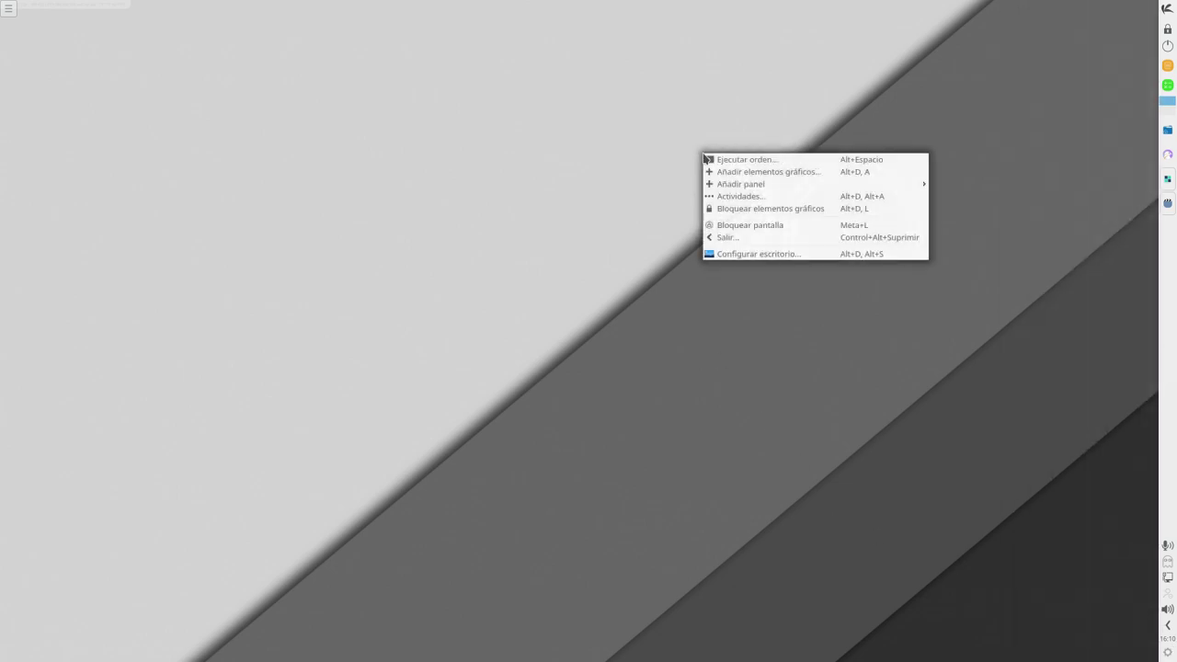
click(516, 225)
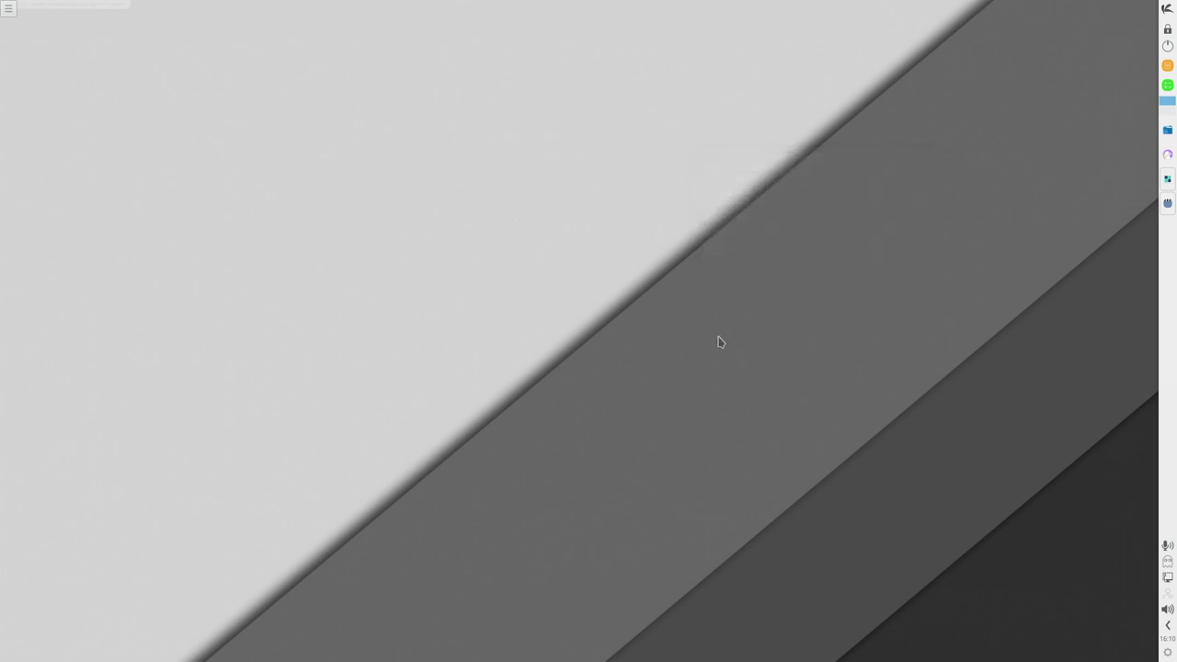
- Set the desktop panel's width to 44 and lock the desktop's graphical elements
click(1168, 653)
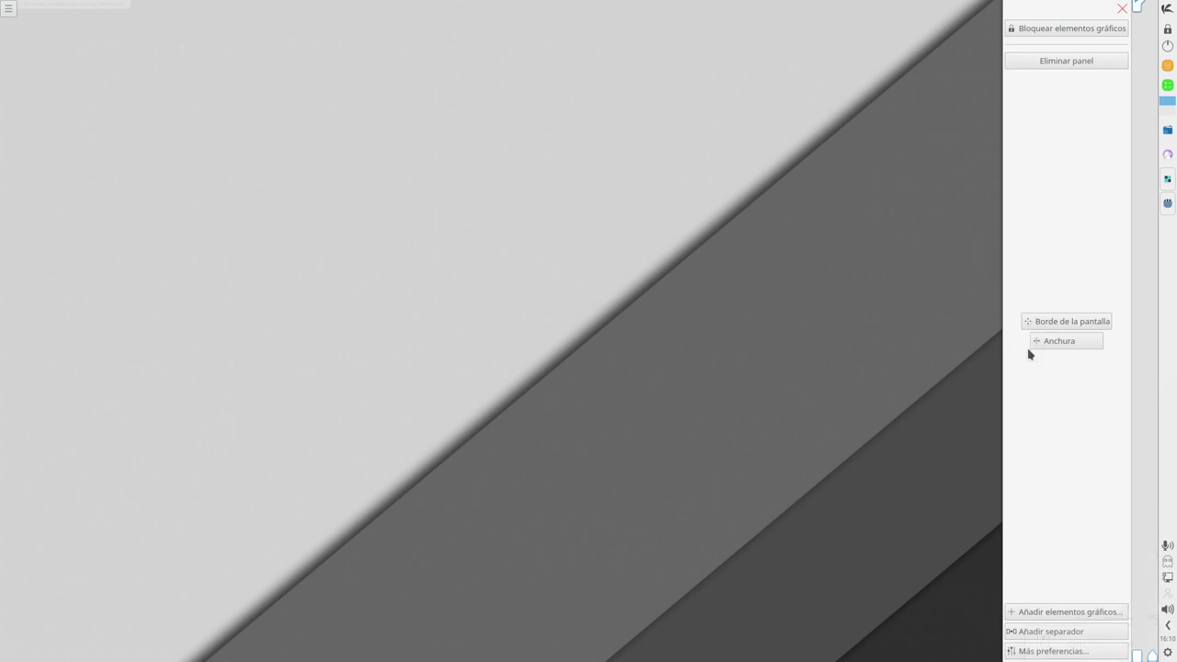
mouse_move(1056, 340)
mouse_down()
mouse_move(1044, 341)
mouse_move(1059, 346)
mouse_up()
click(860, 307)
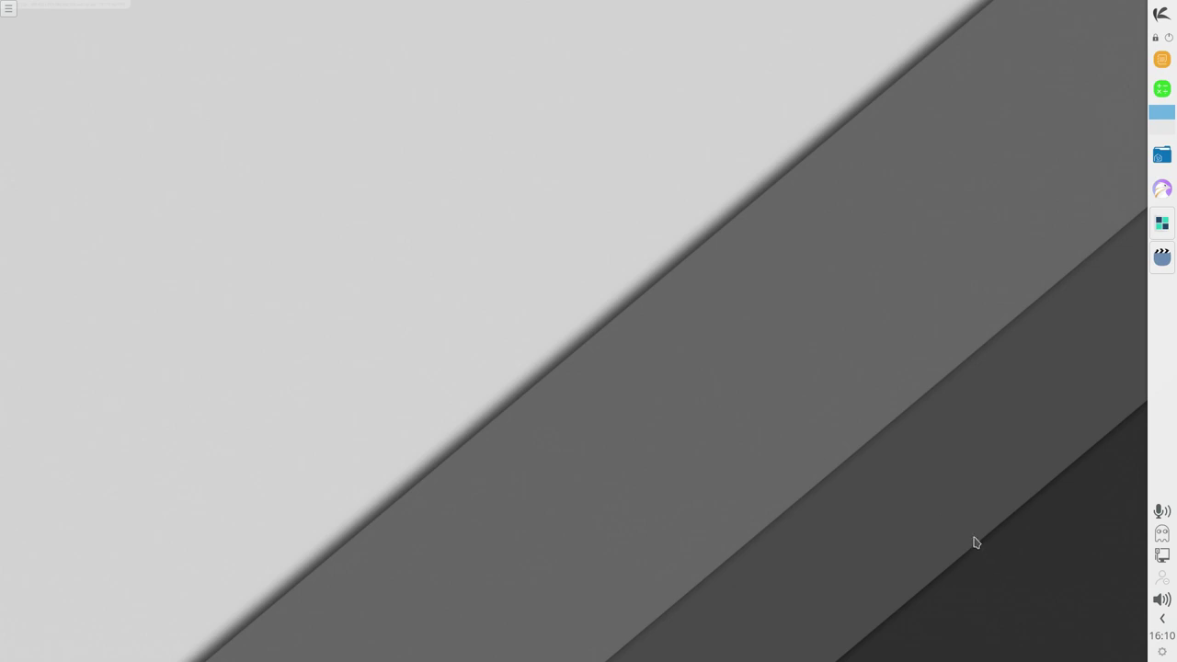
click(1164, 652)
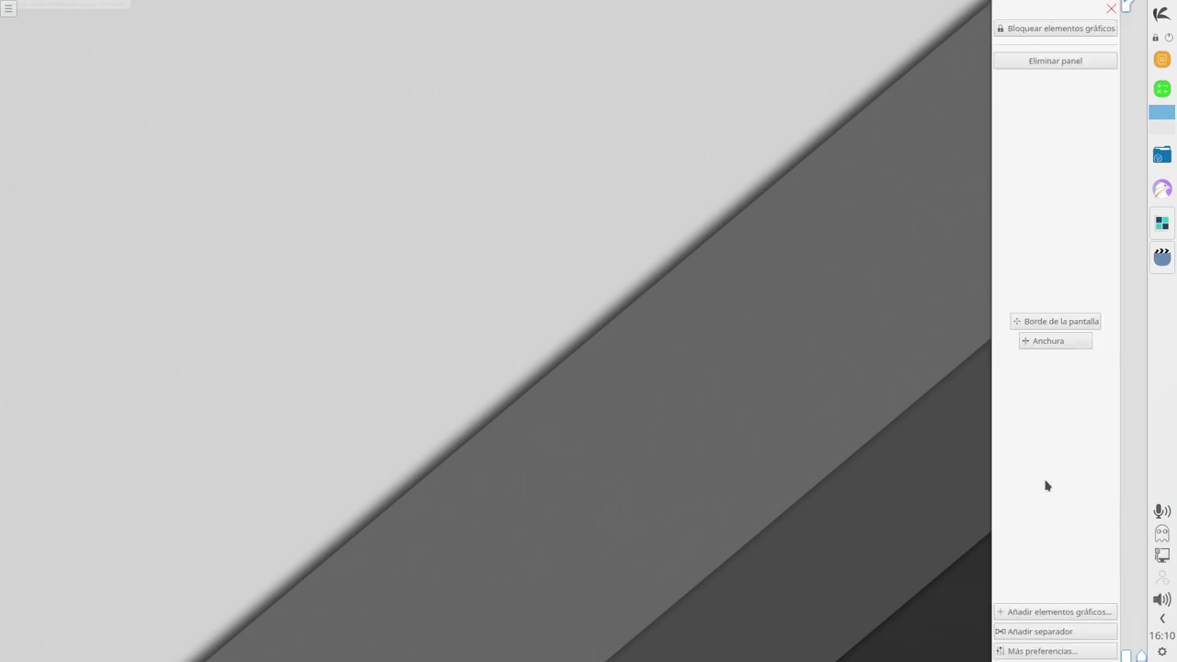
drag(1043, 345, 1042, 343)
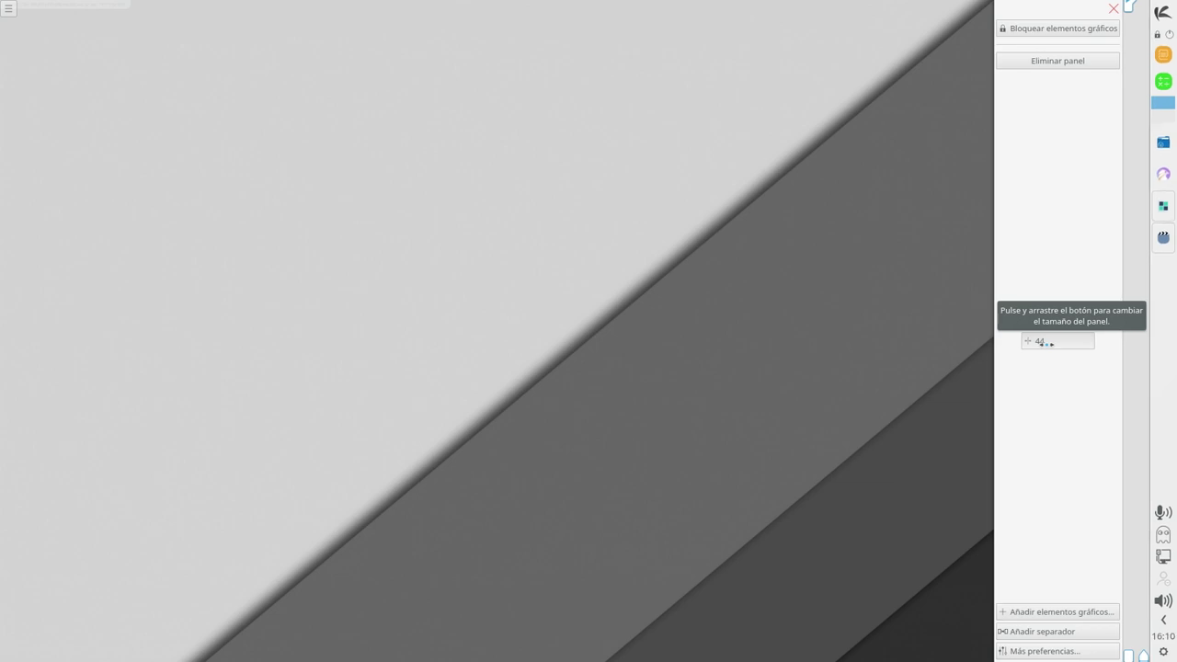
click(909, 349)
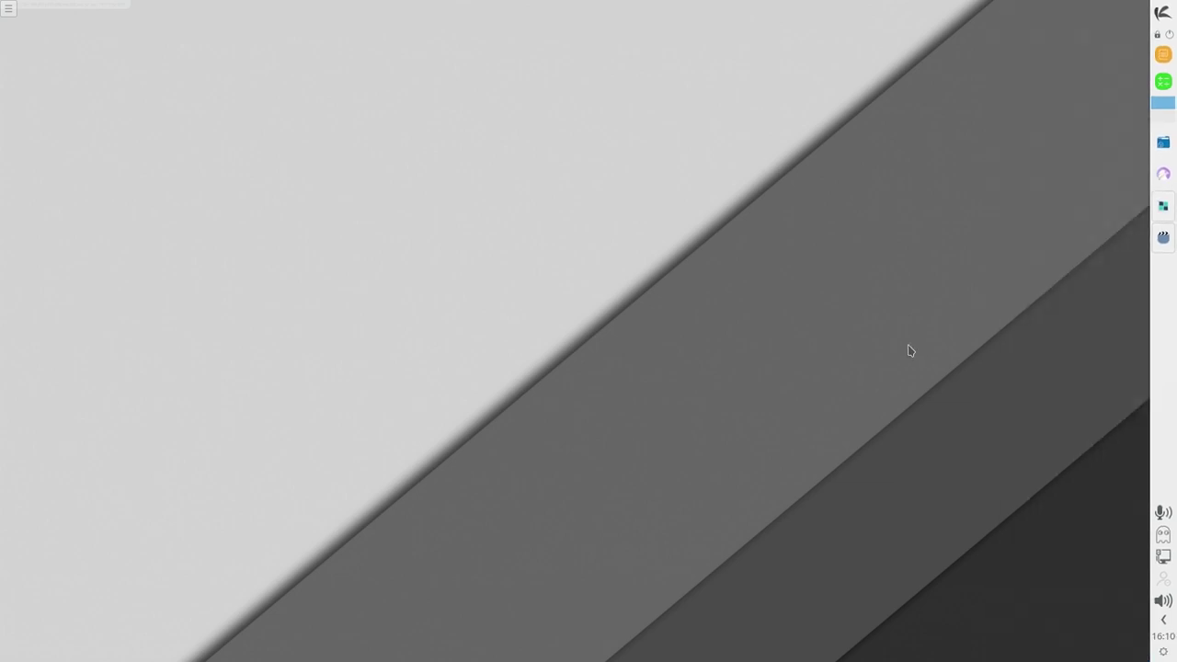
right_click(639, 198)
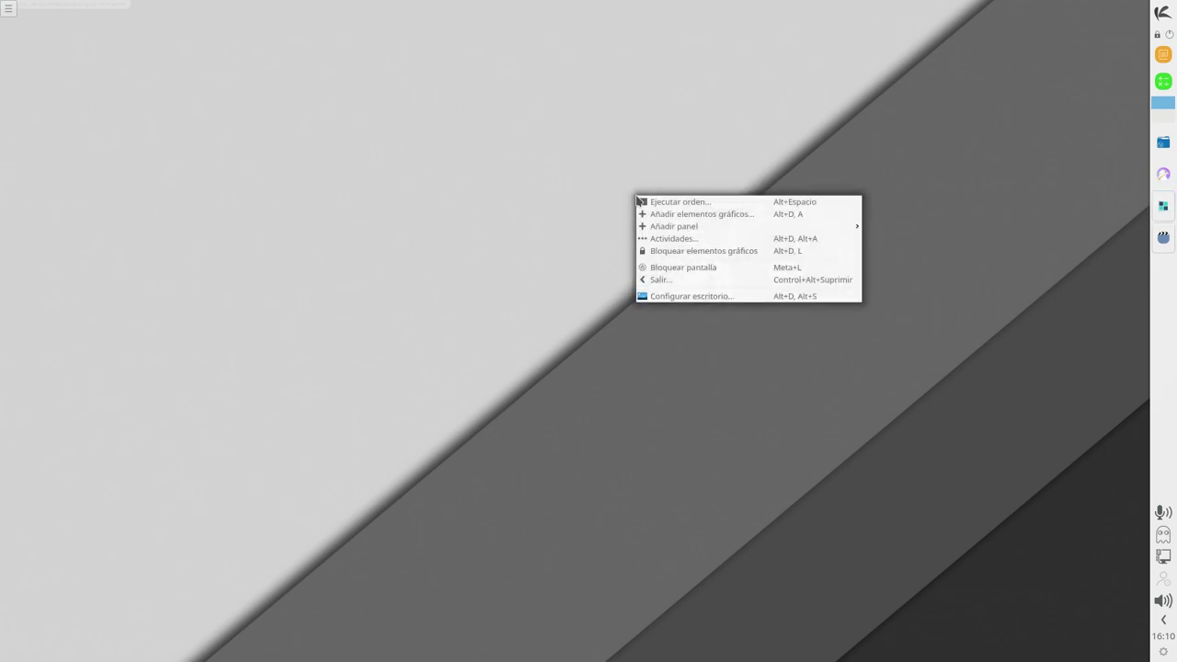
click(672, 251)
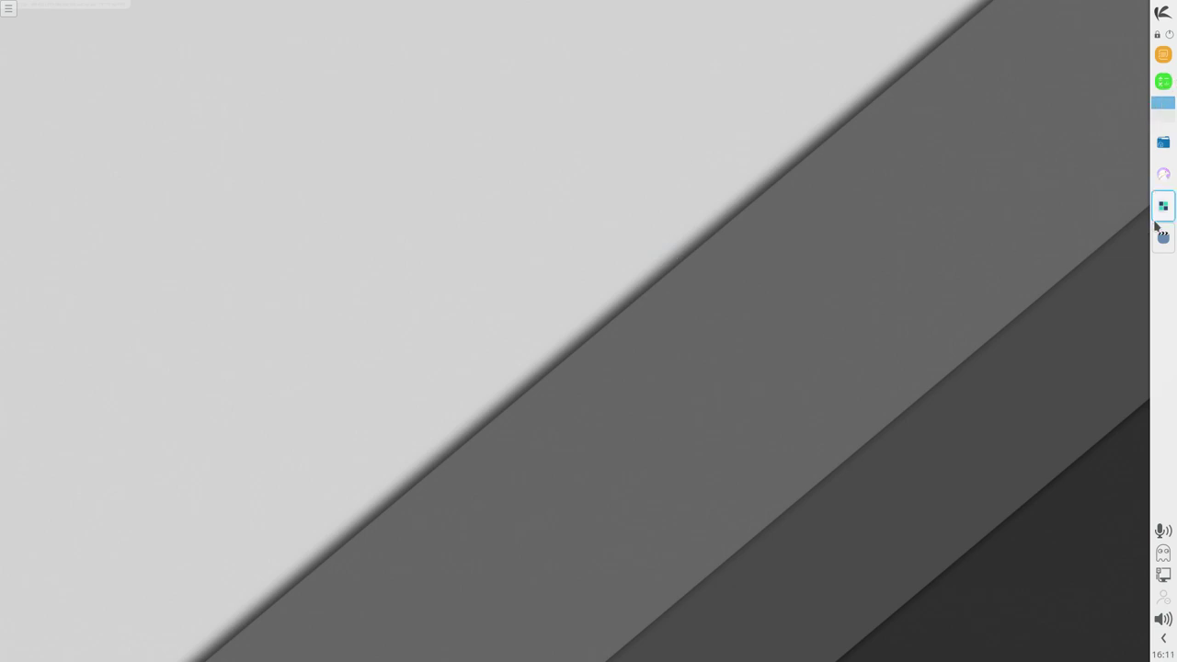
- Start the Falkon browser, open the KaOS - Welcome page from its speed dial, and reposition the browser window on the desktop
click(1164, 174)
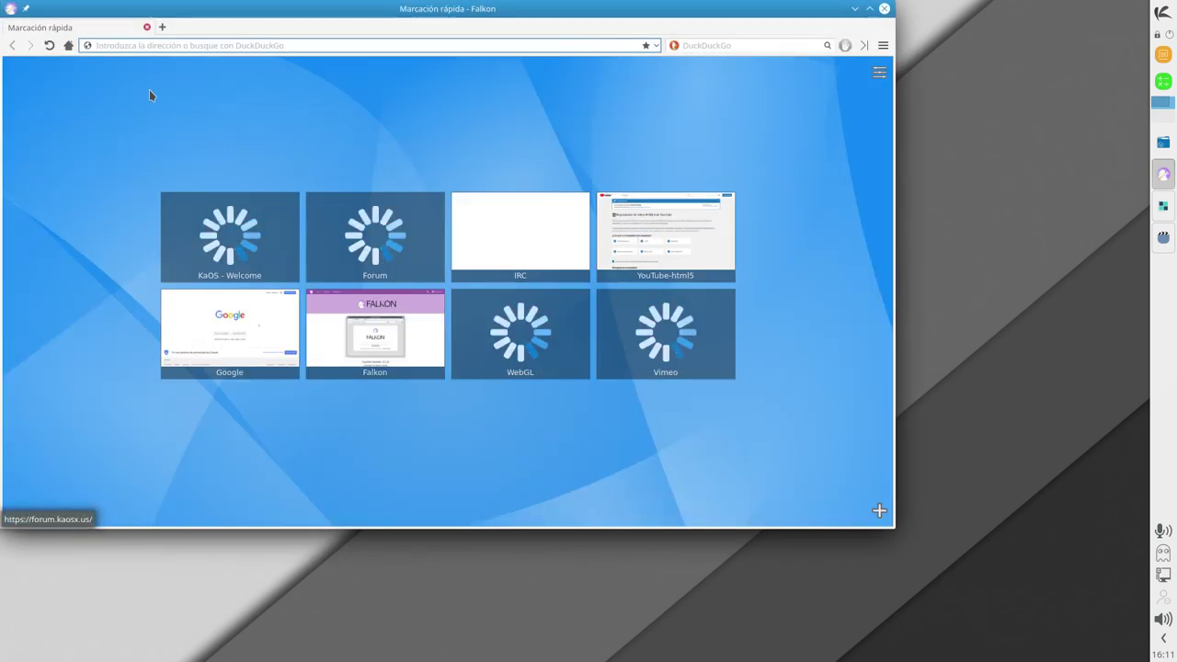
drag(375, 7, 420, 48)
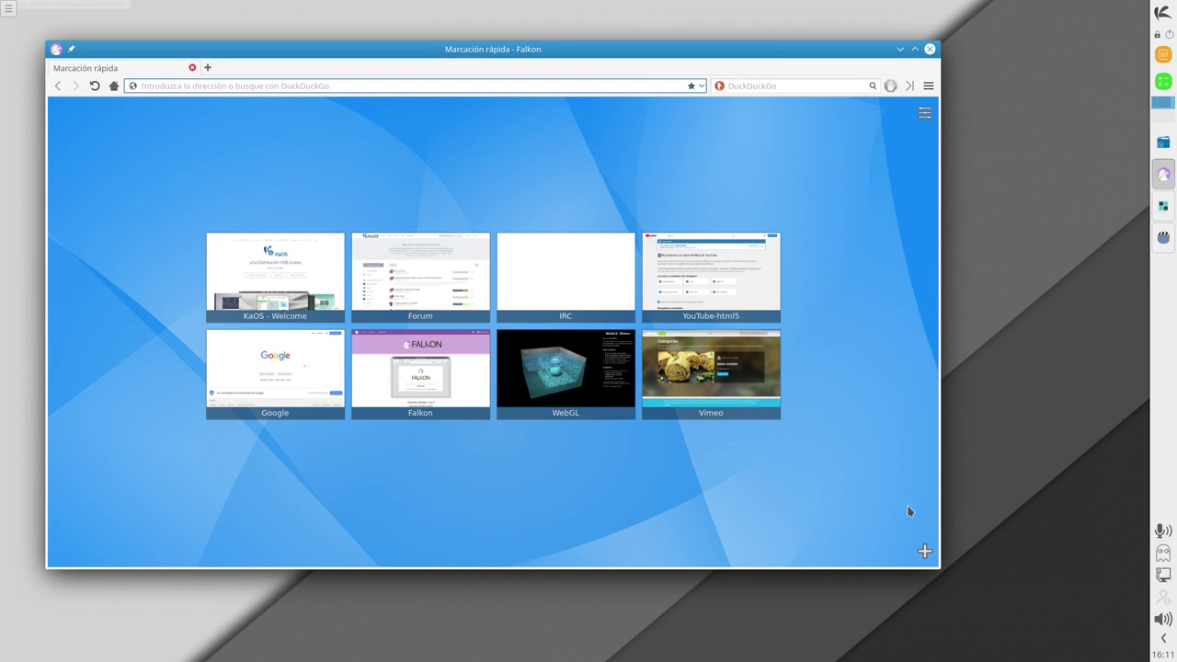
drag(544, 52, 657, 66)
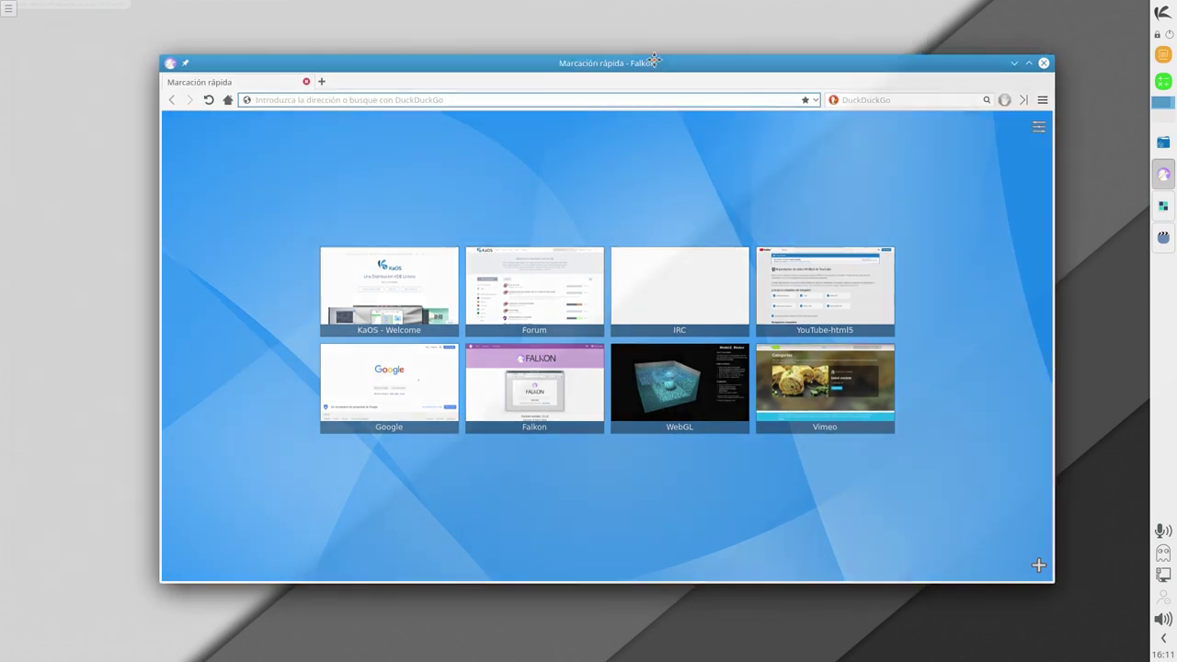
click(375, 289)
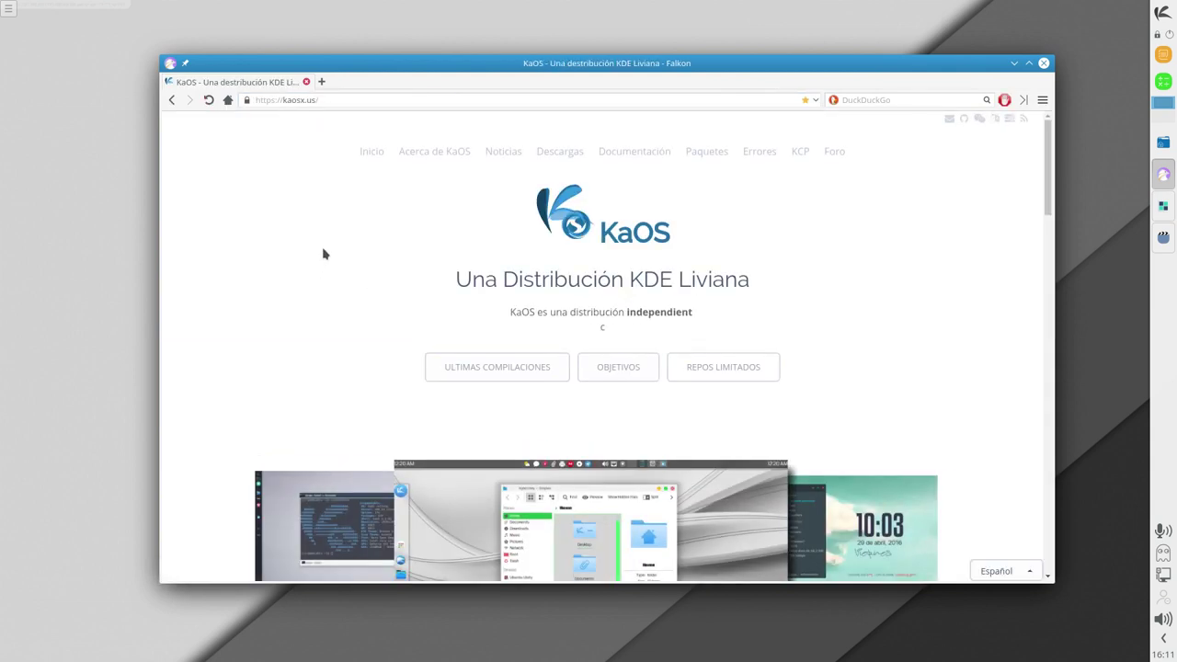
drag(552, 64, 522, 33)
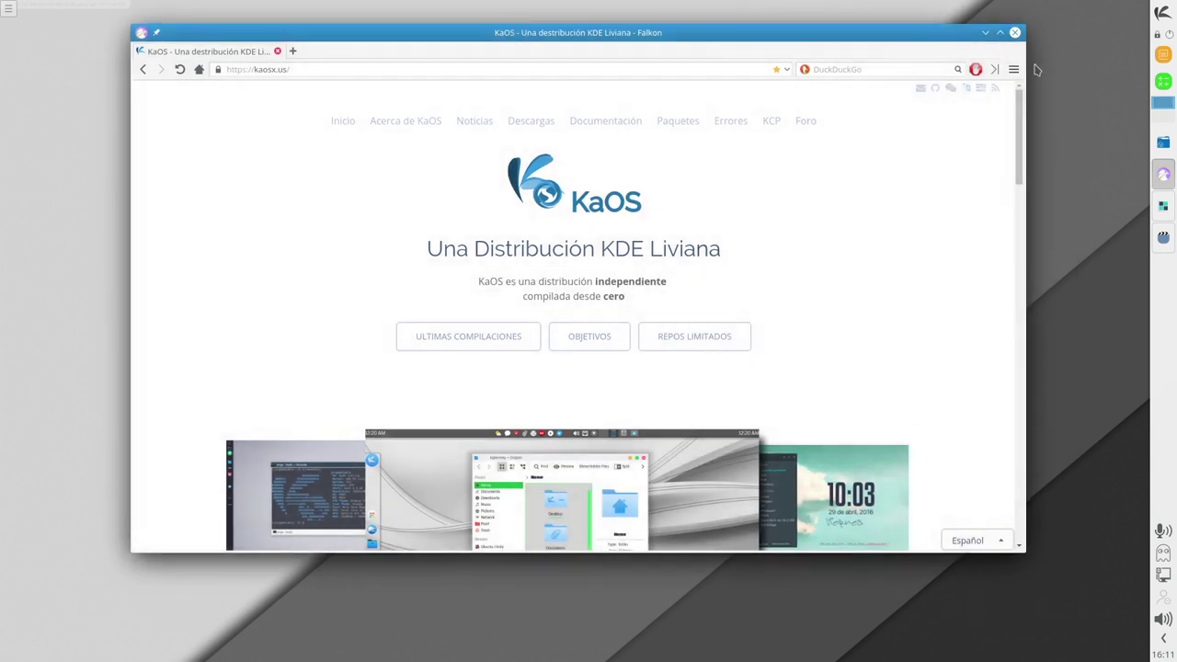
- Minimize and restore the Falkon window, and maximize it
click(990, 35)
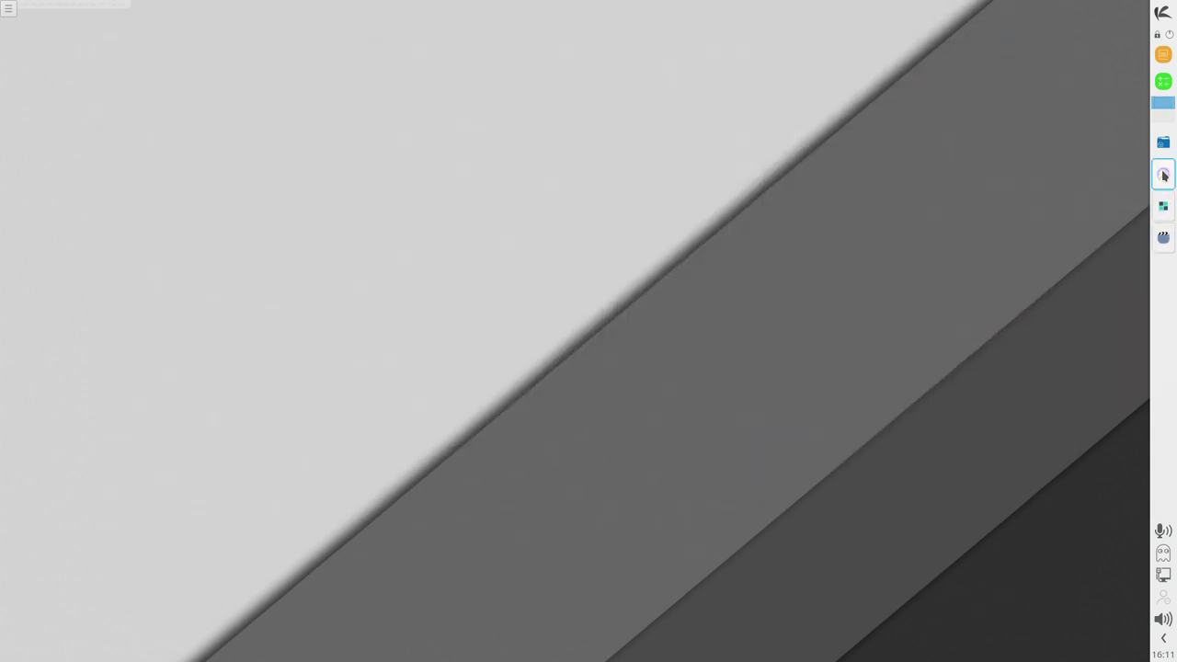
click(1163, 175)
click(1000, 32)
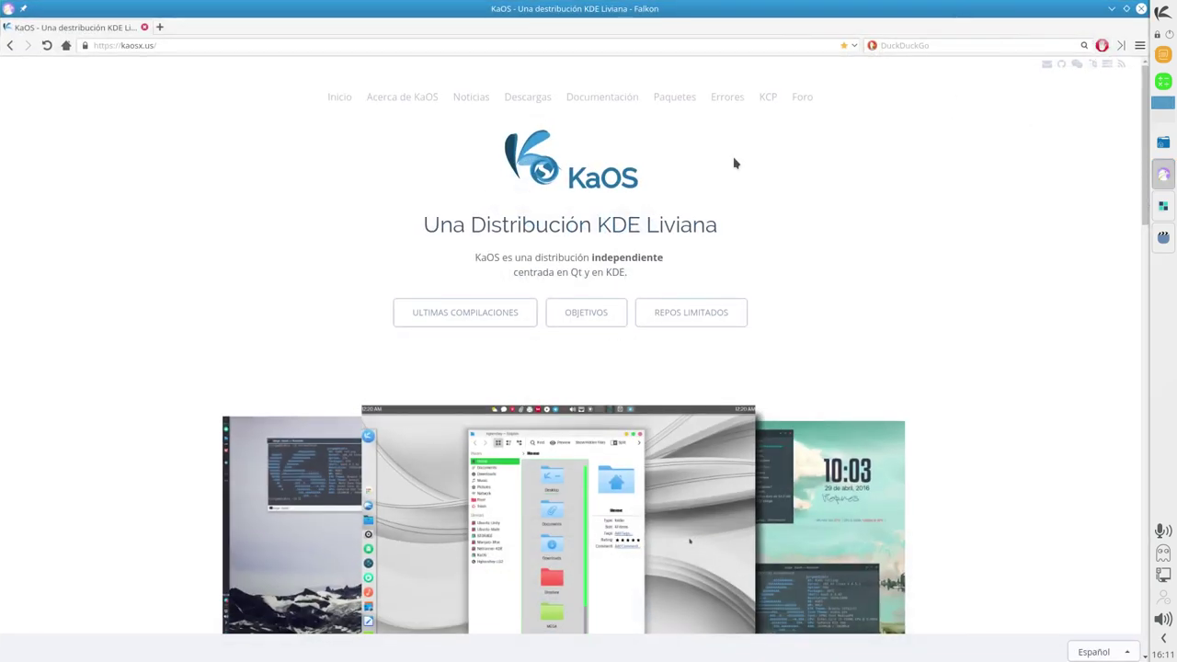
- Open the KaOS site's Descargas page, point out the ISO download link, and highlight the text "KaOS 2019.06 ISO"
click(917, 46)
click(533, 99)
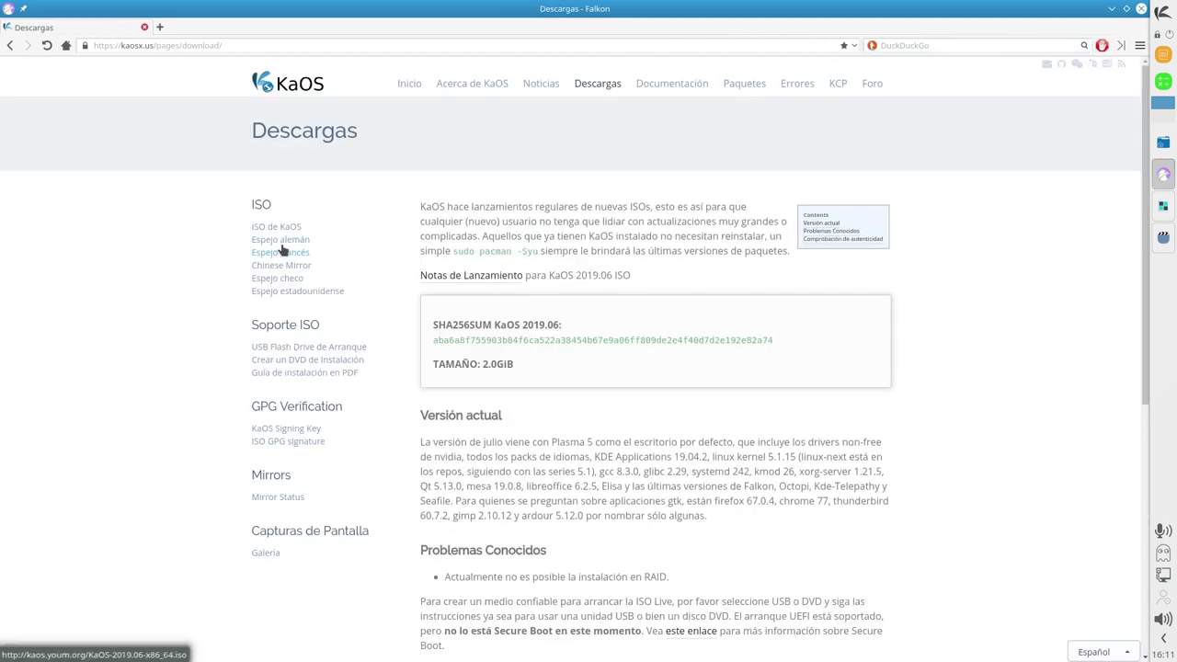
click(285, 229)
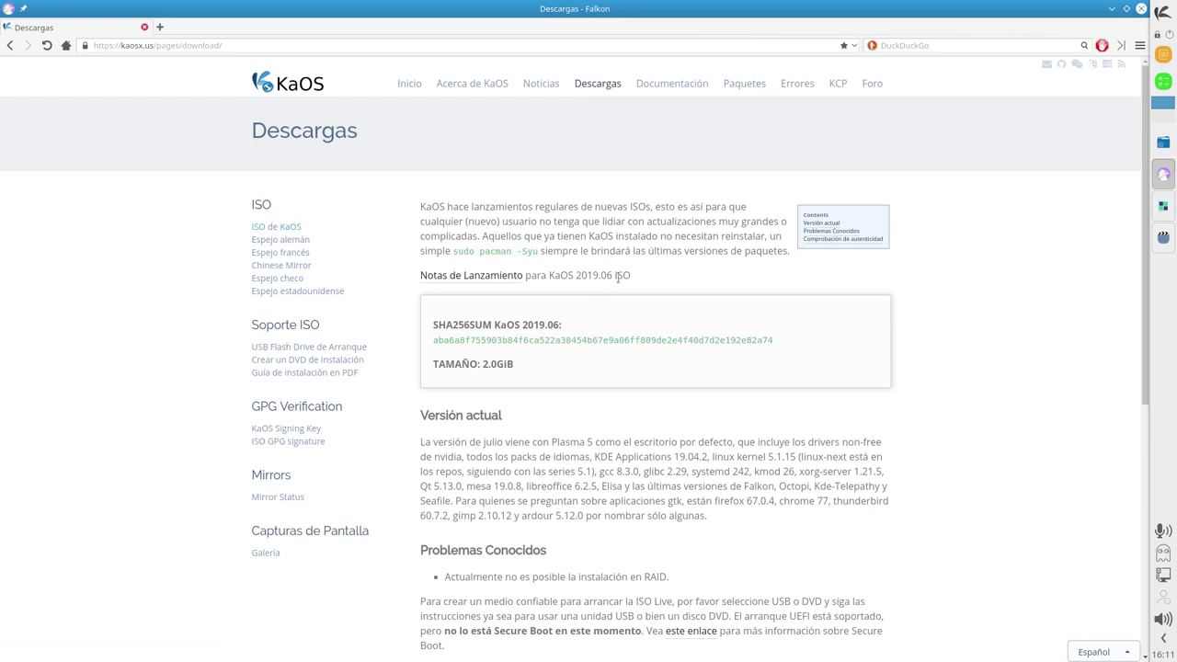
drag(633, 276, 547, 276)
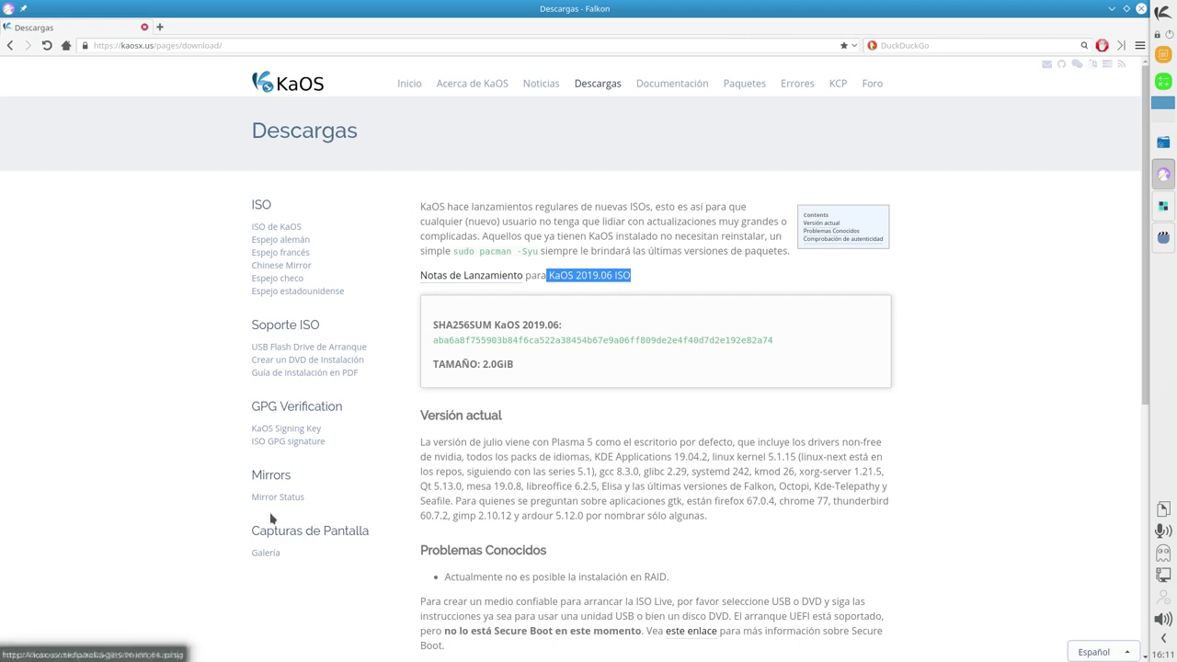
- Open the Documentación page and skim its reporting guide and help topics, returning to the start of the page
click(669, 85)
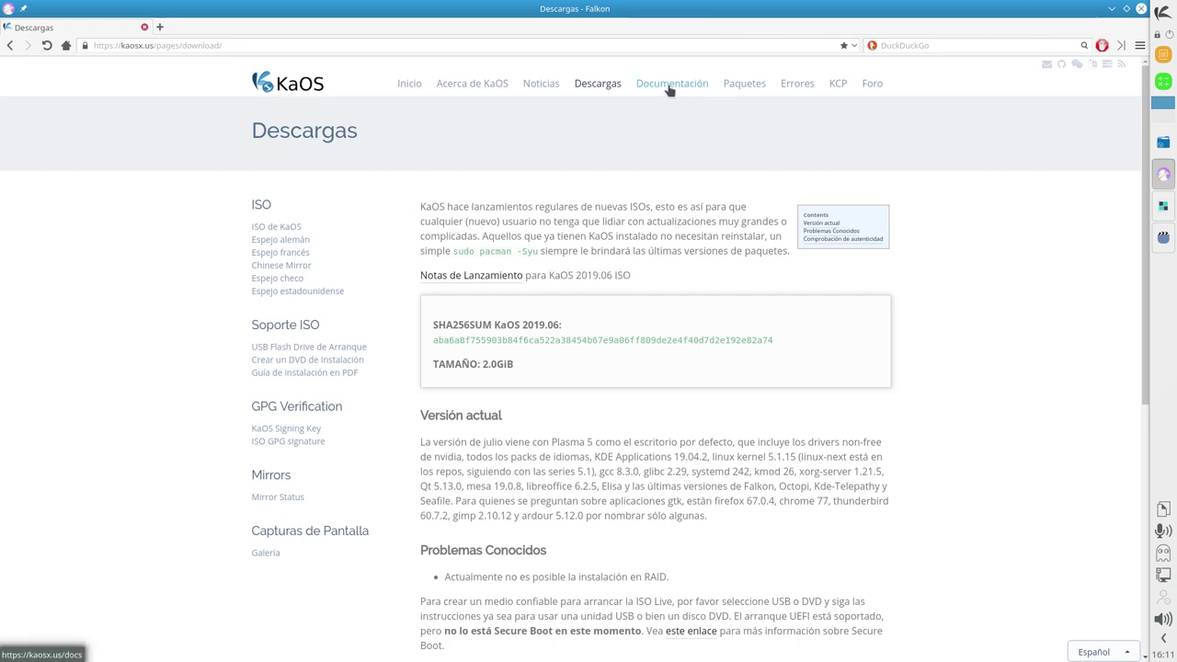
scroll(590, 299, down, 5)
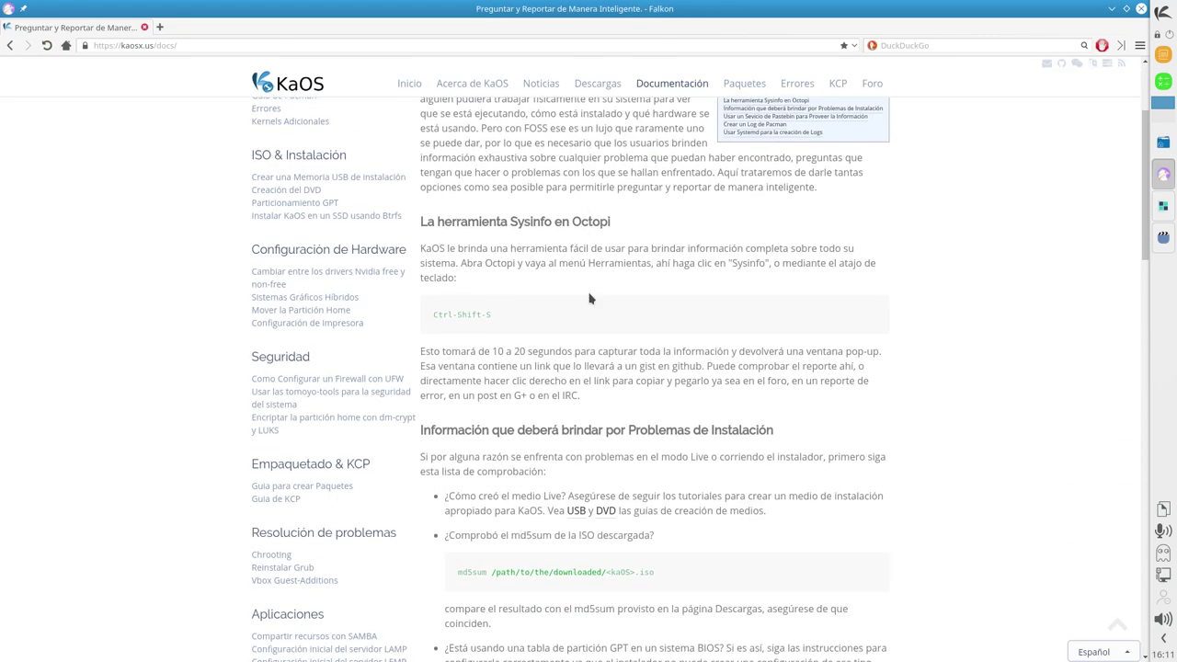
scroll(590, 299, down, 5)
scroll(526, 303, up, 10)
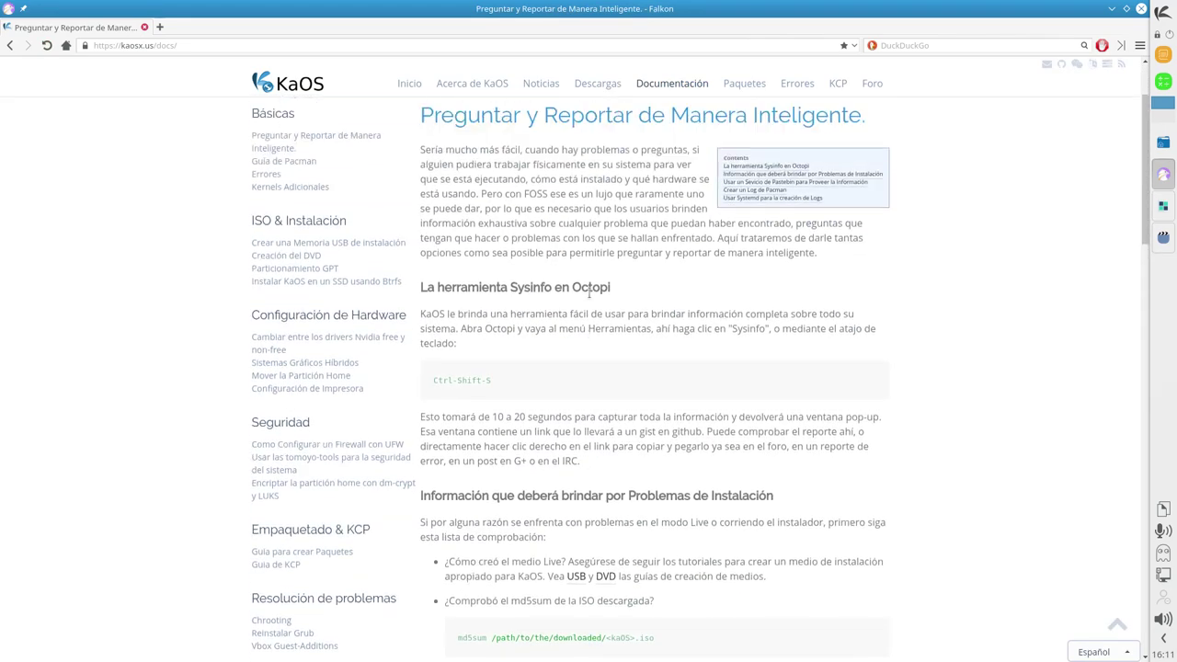
- Open the online package viewer, look through the main repository's packages, and return to the repositories list
click(747, 85)
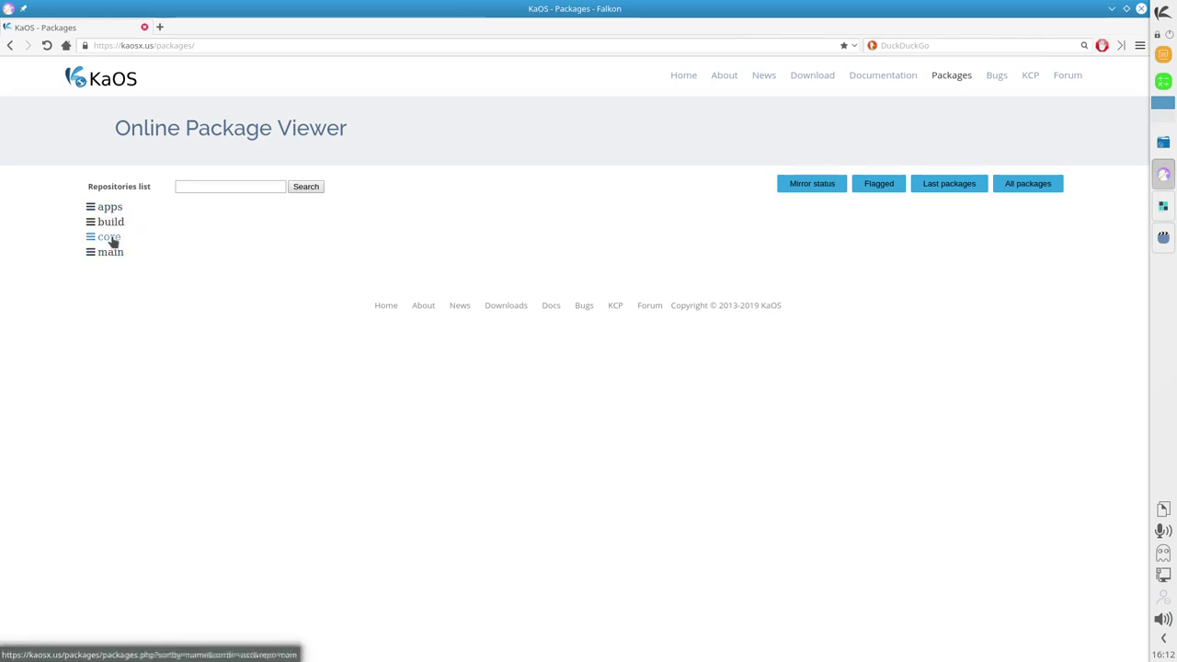
click(110, 252)
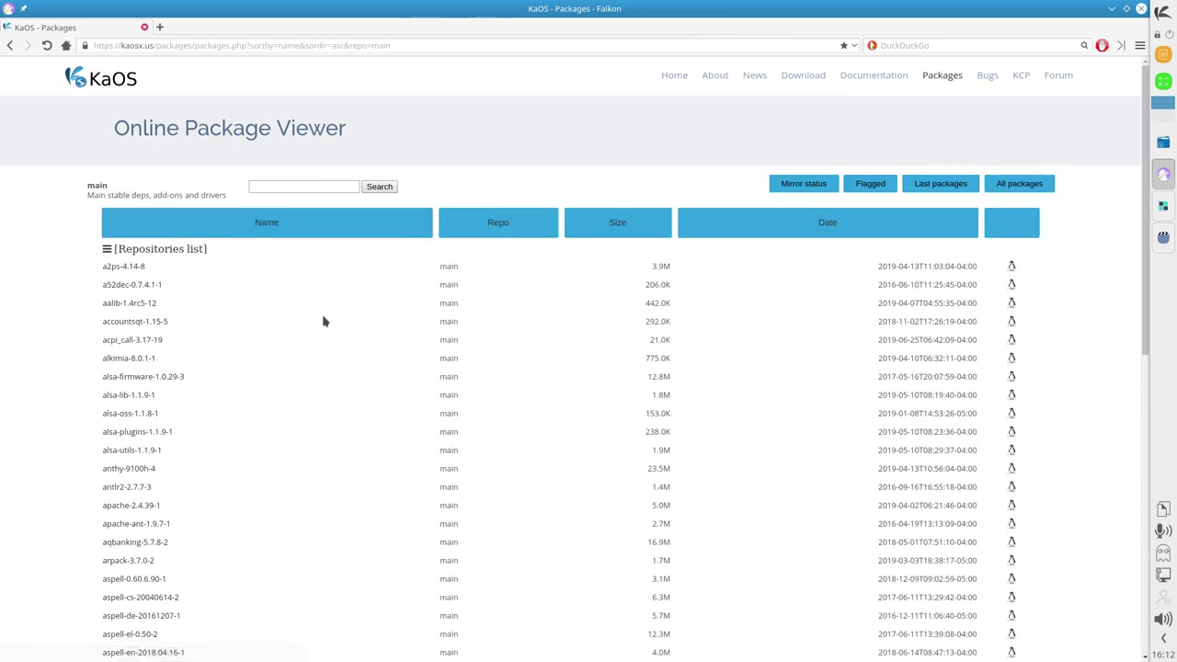
scroll(322, 327, down, 2)
scroll(323, 330, up, 8)
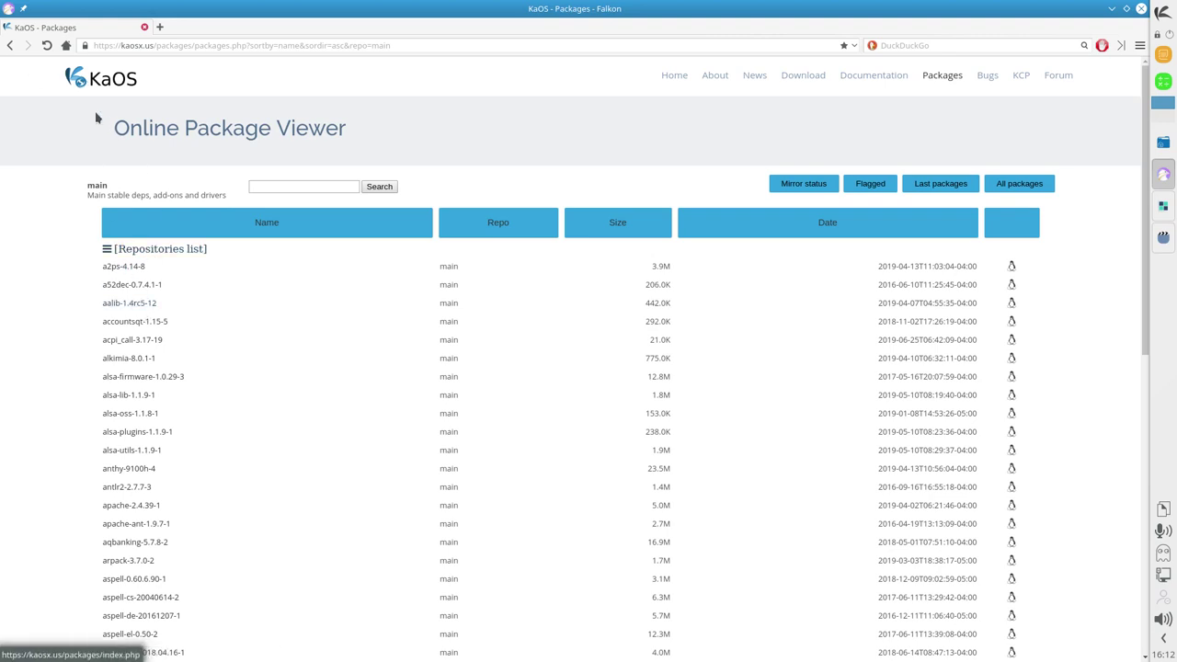
click(10, 45)
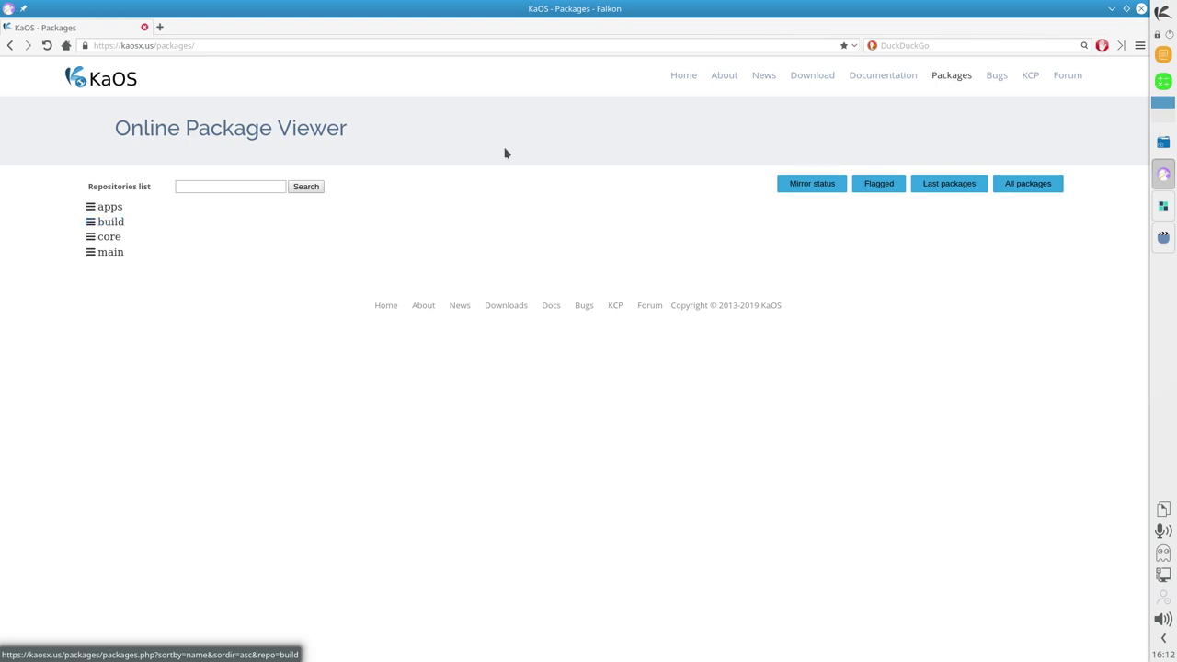
- Open the KCP community packages page and view ocenaudio's screenshot preview and its package details with installation instructions
click(1032, 75)
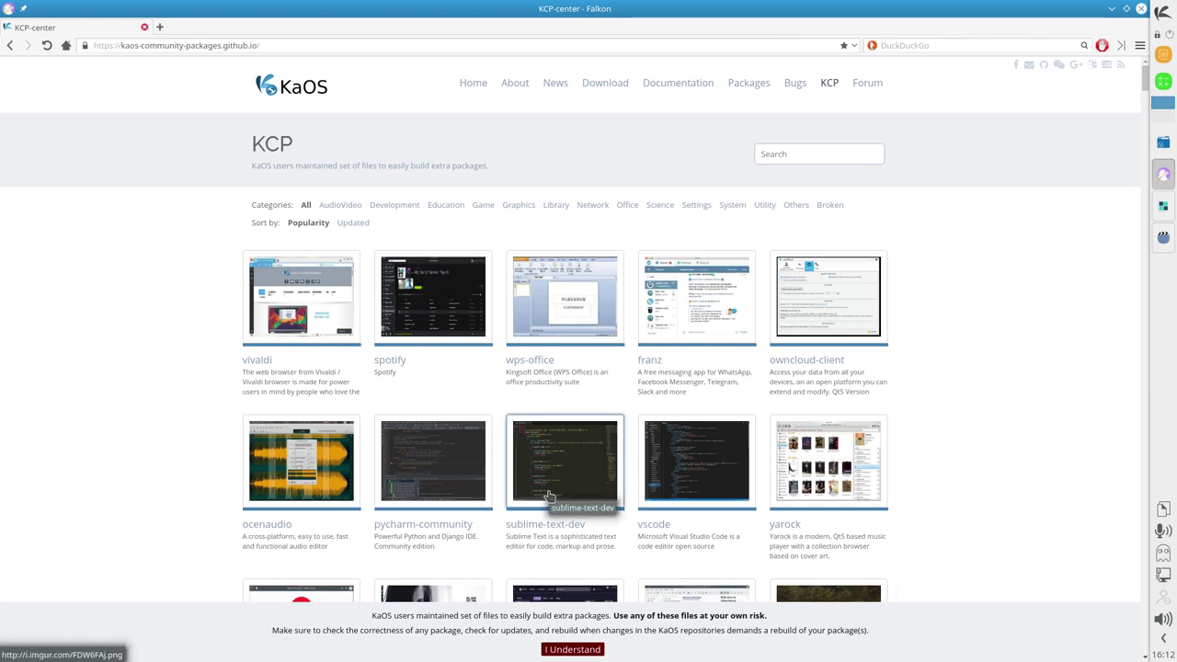
scroll(549, 495, down, 3)
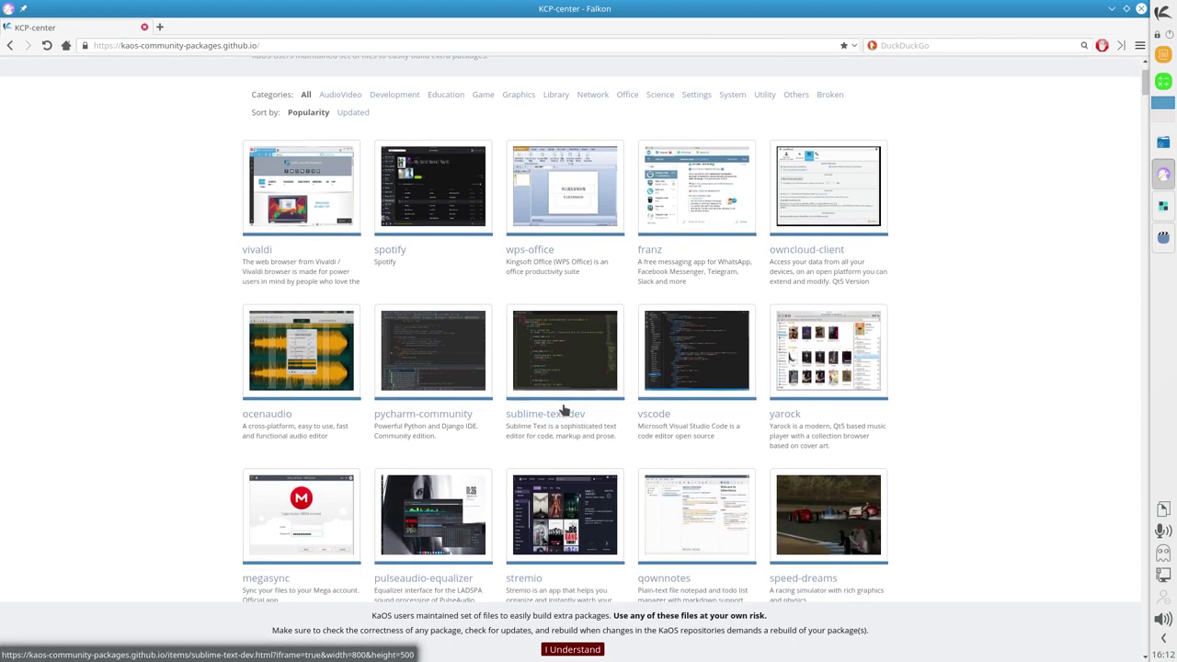
click(310, 371)
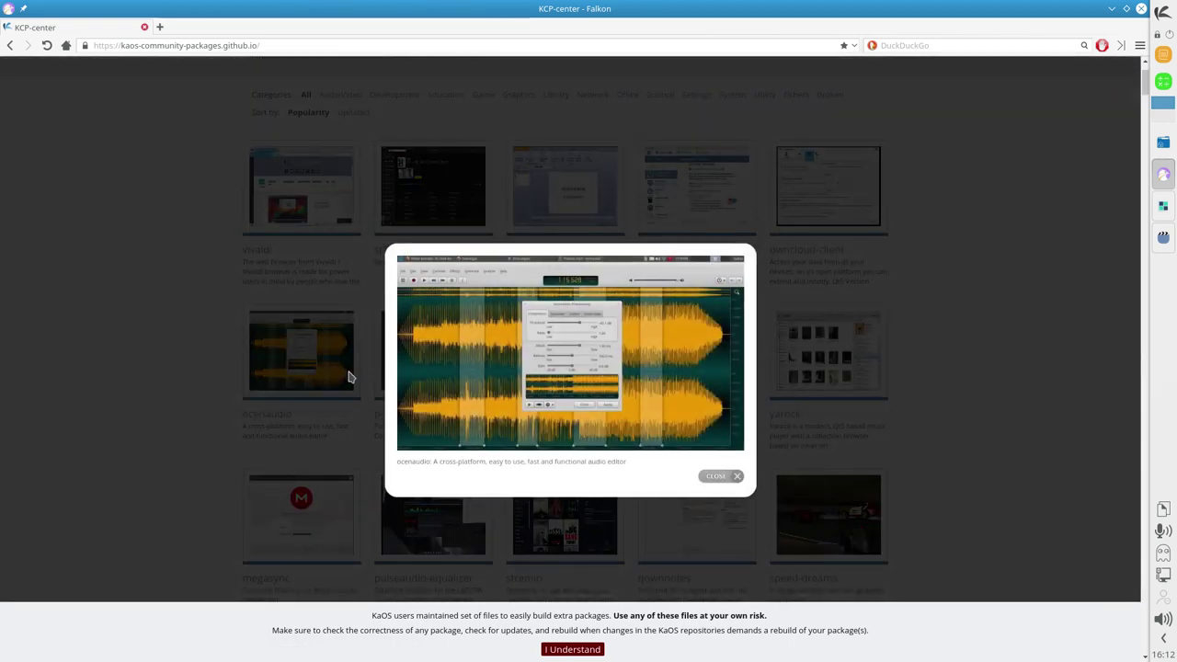
click(722, 476)
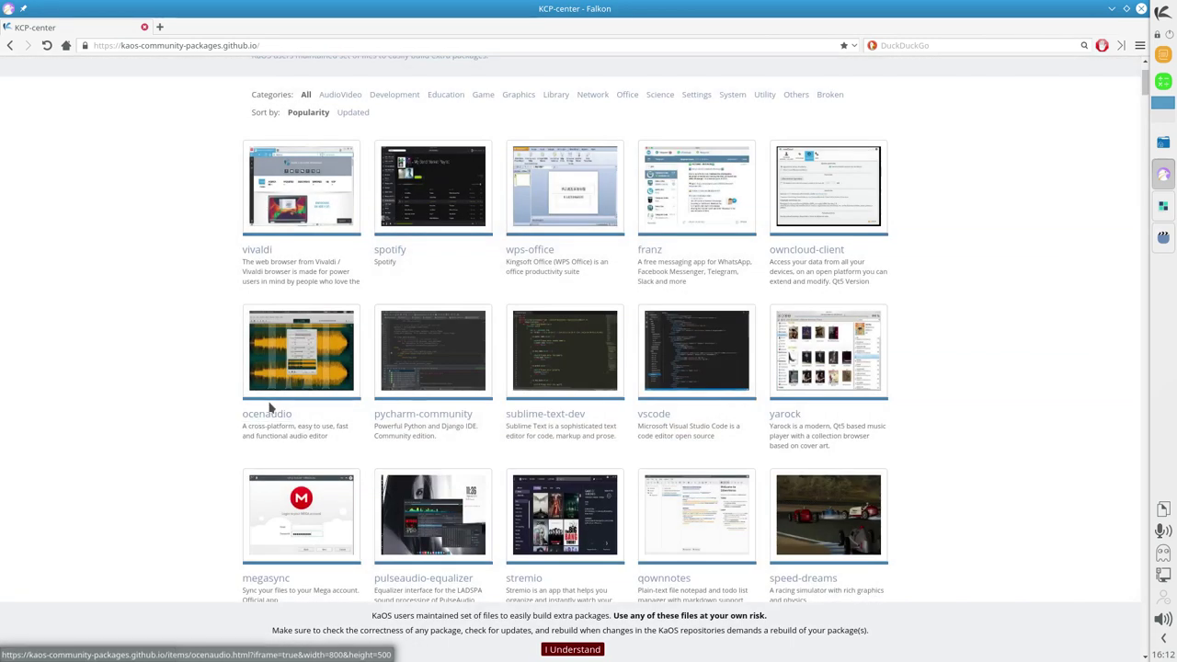
click(258, 414)
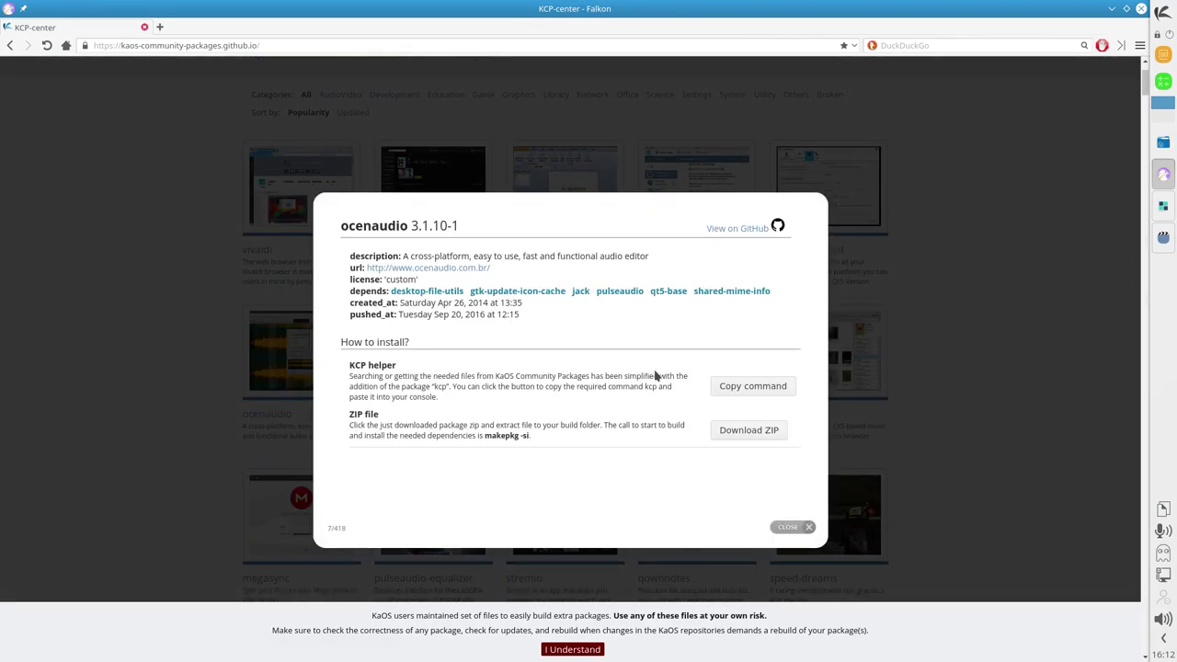
scroll(764, 375, down, 6)
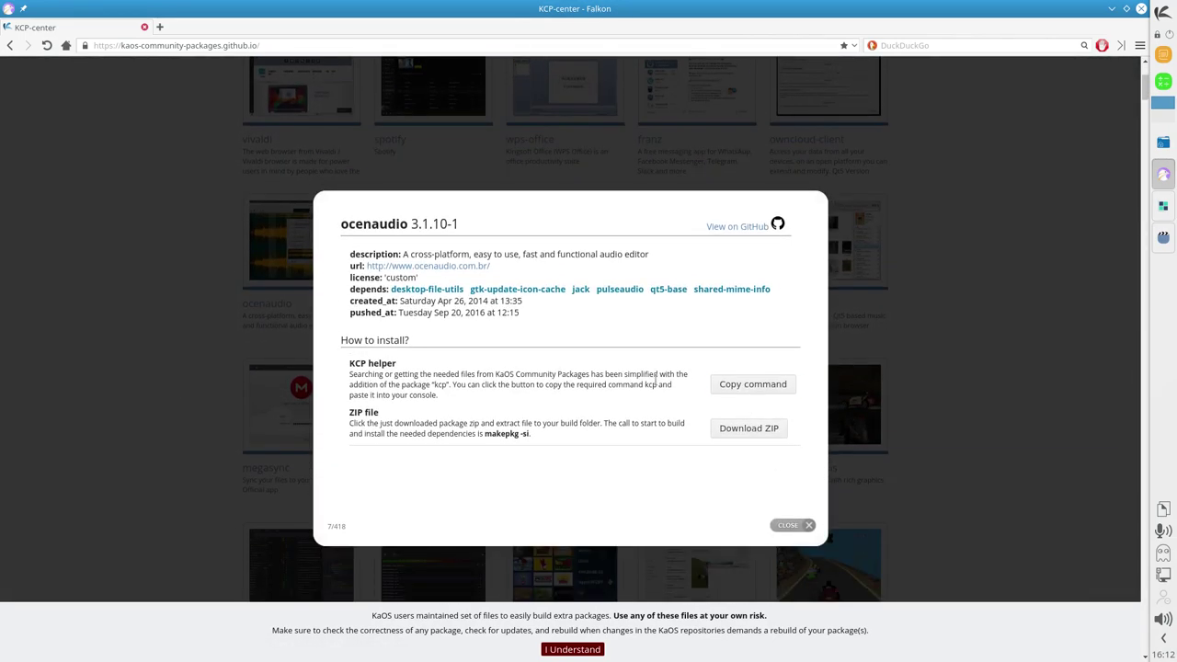
- Close the ocenaudio package details and return to the start of the KCP page
scroll(657, 384, up, 4)
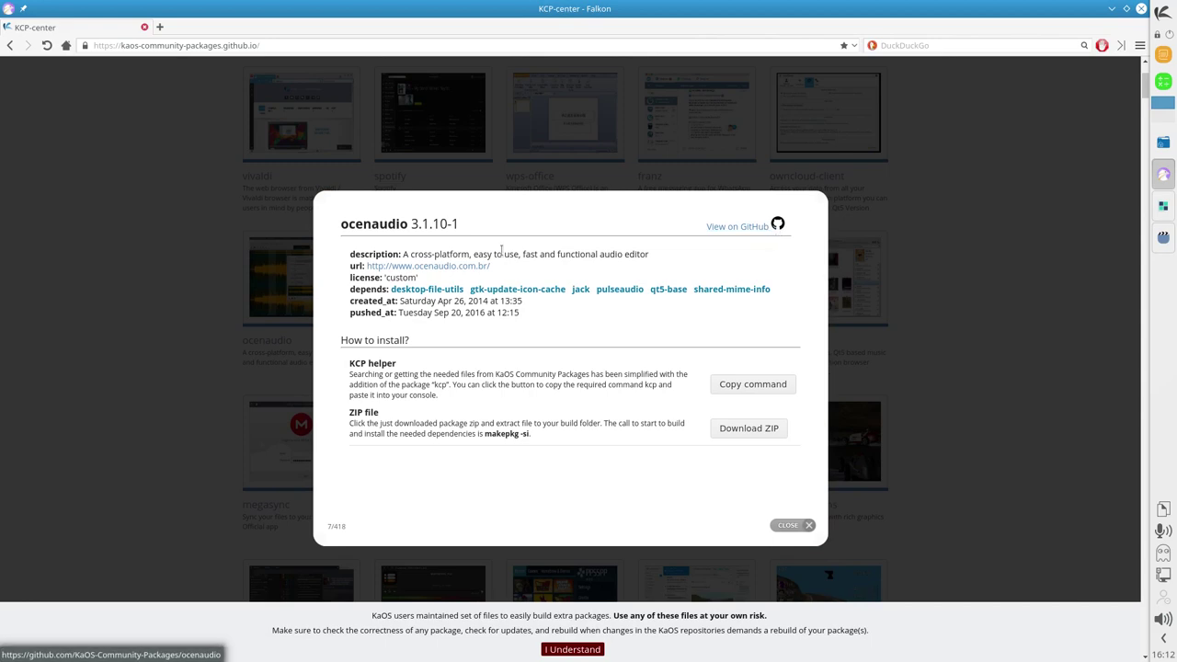
click(199, 257)
scroll(236, 405, up, 4)
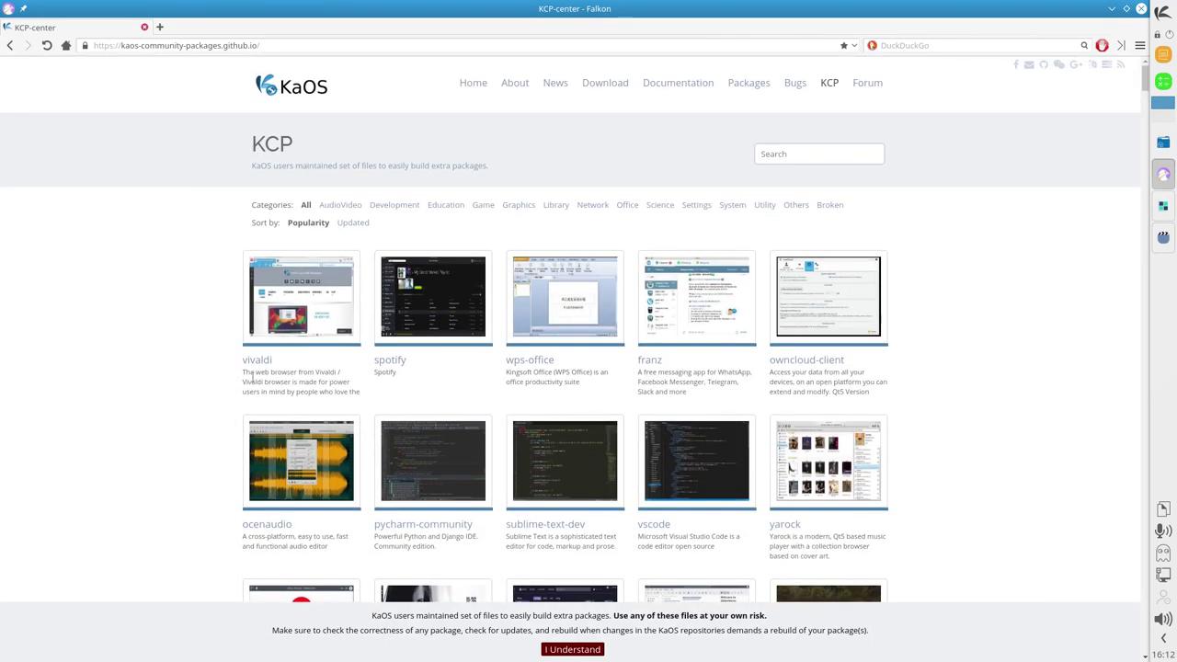
- Open the KaOS community forum and skim its latest discussions, returning to the start of the page
click(860, 90)
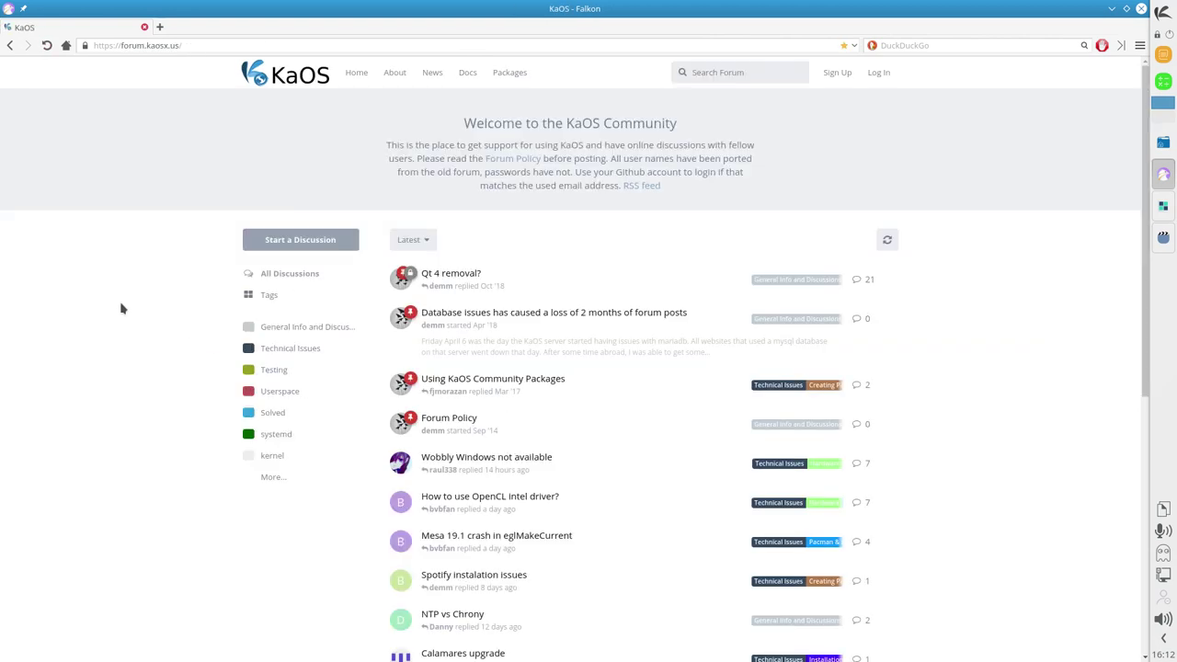
scroll(121, 310, down, 5)
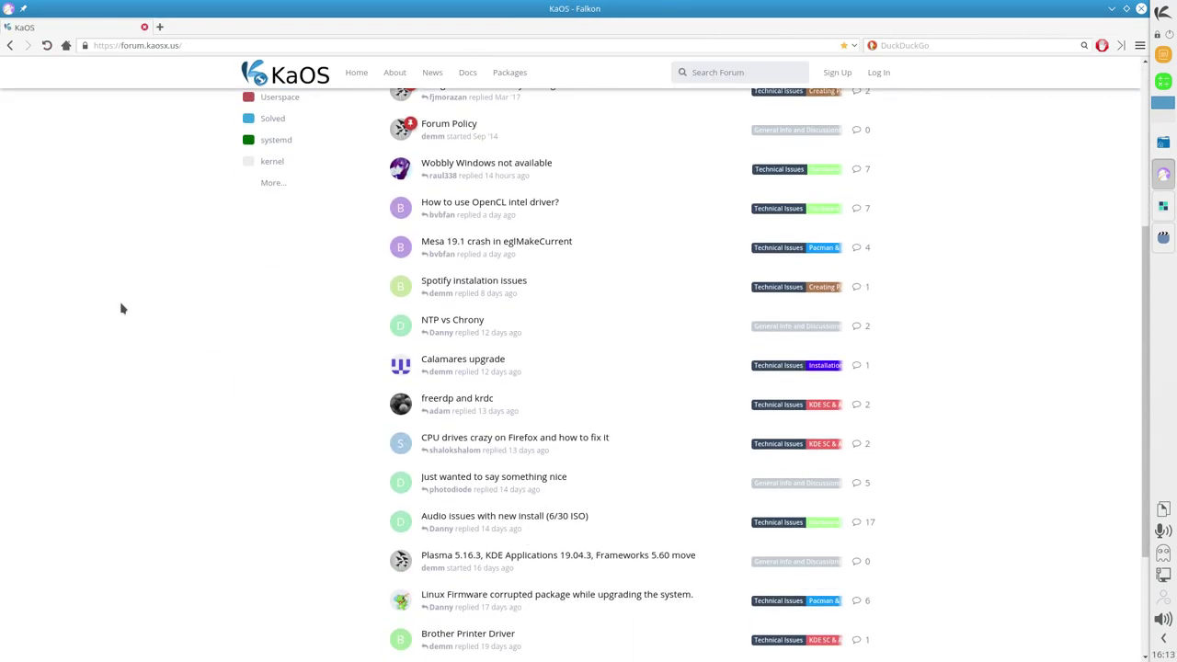
scroll(121, 309, up, 5)
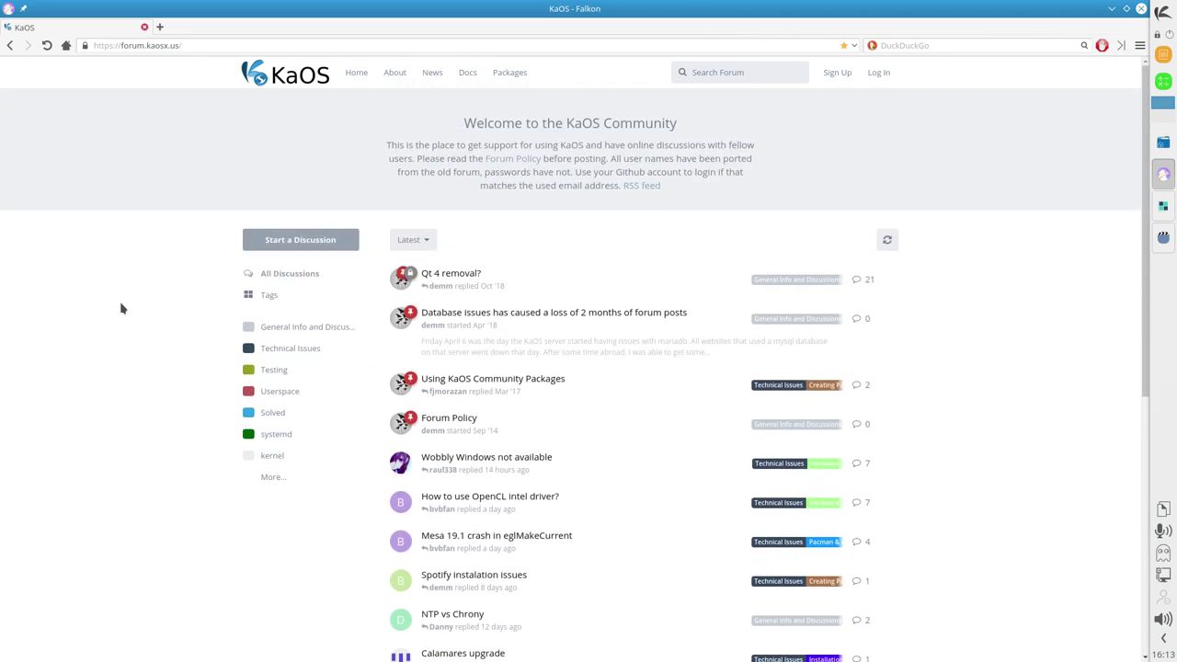
scroll(598, 426, down, 3)
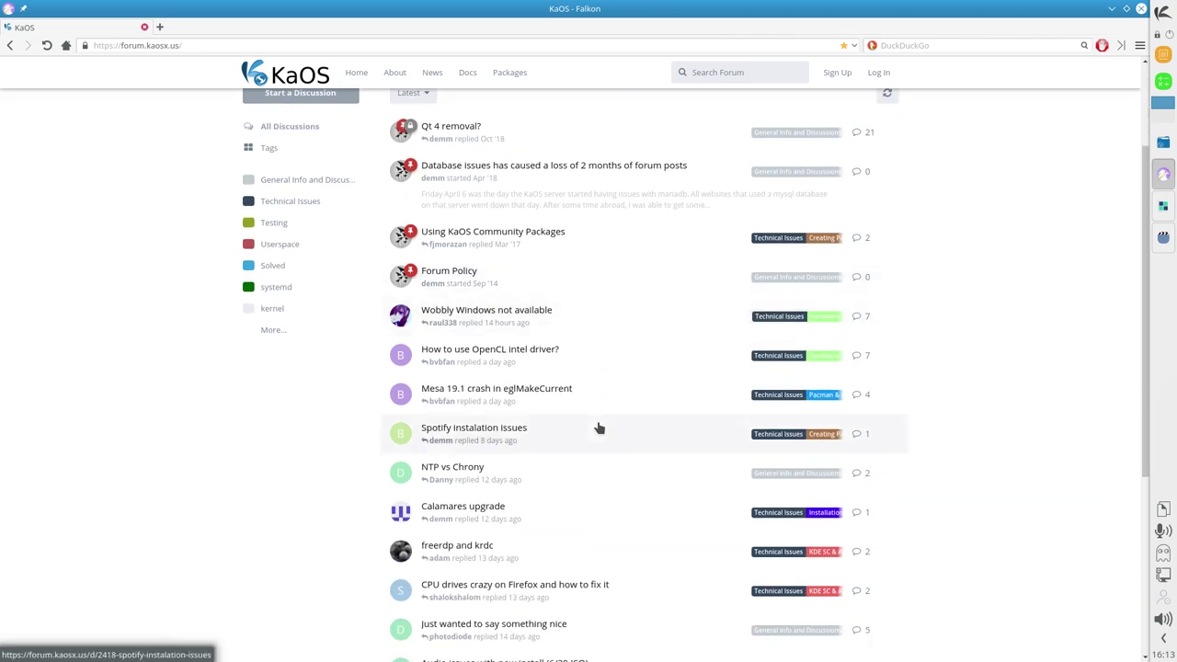
scroll(602, 418, down, 6)
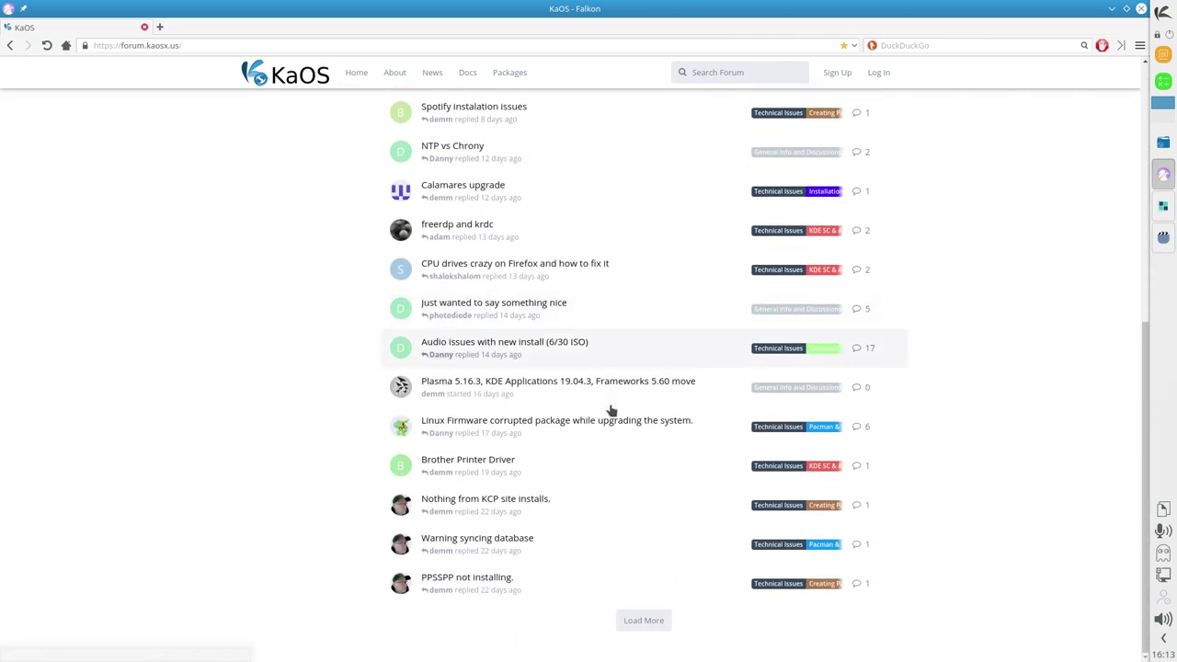
scroll(611, 410, up, 8)
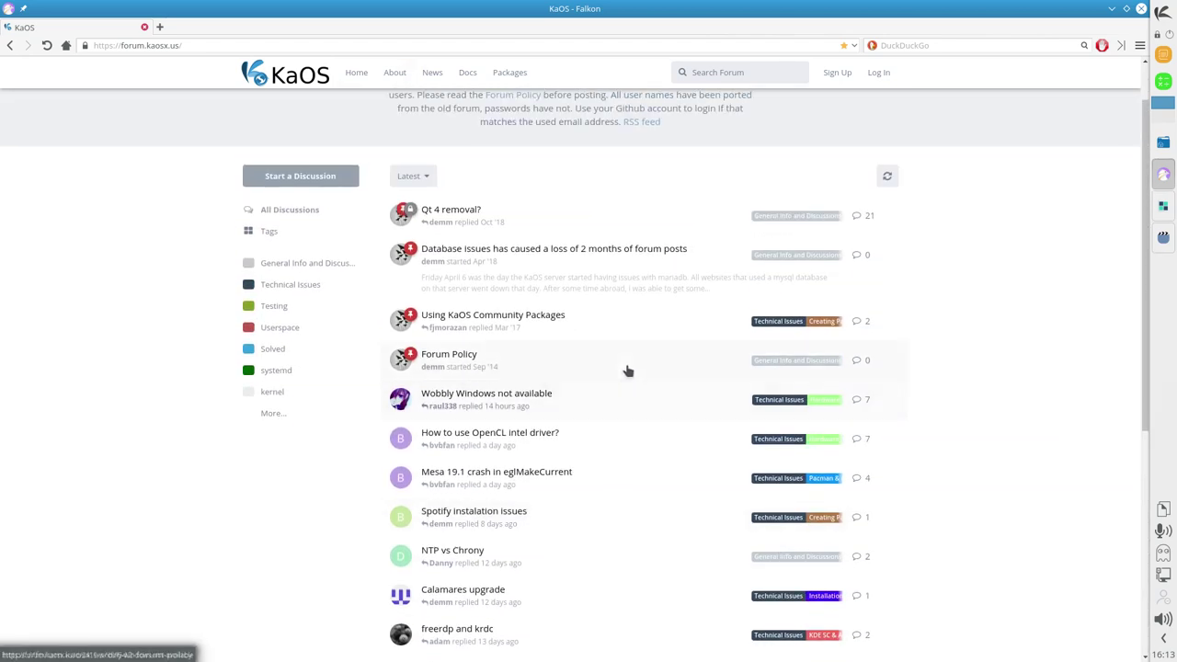
scroll(653, 380, up, 1)
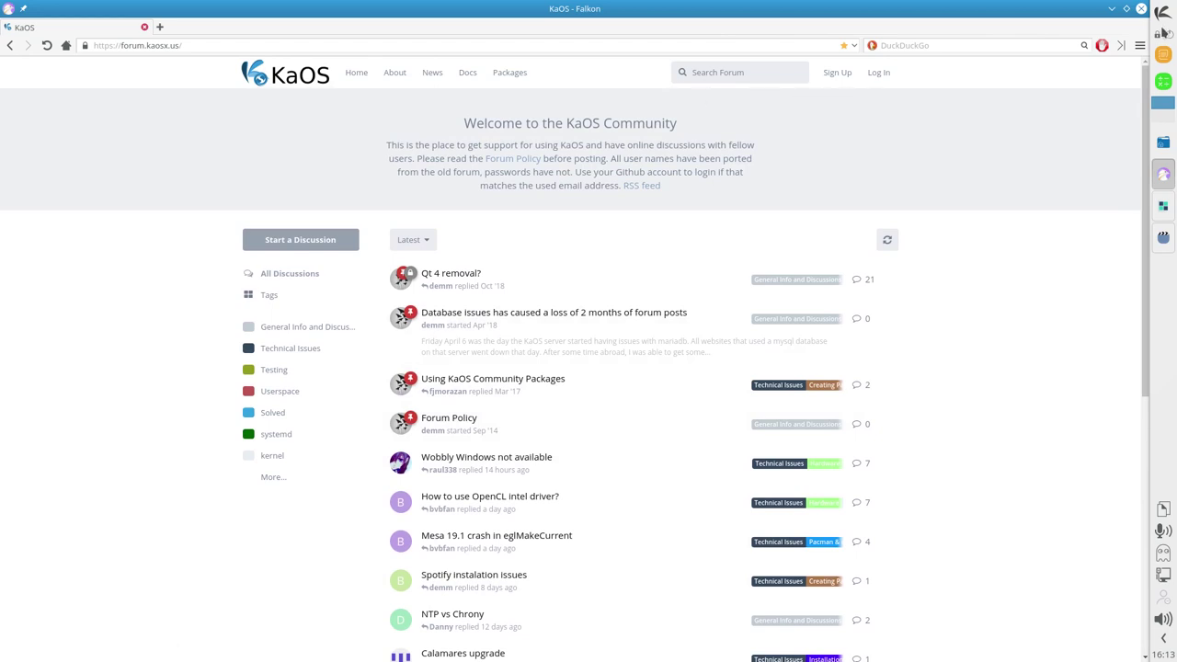
- Close the Falkon browser and open Preferencias del sistema
click(1141, 8)
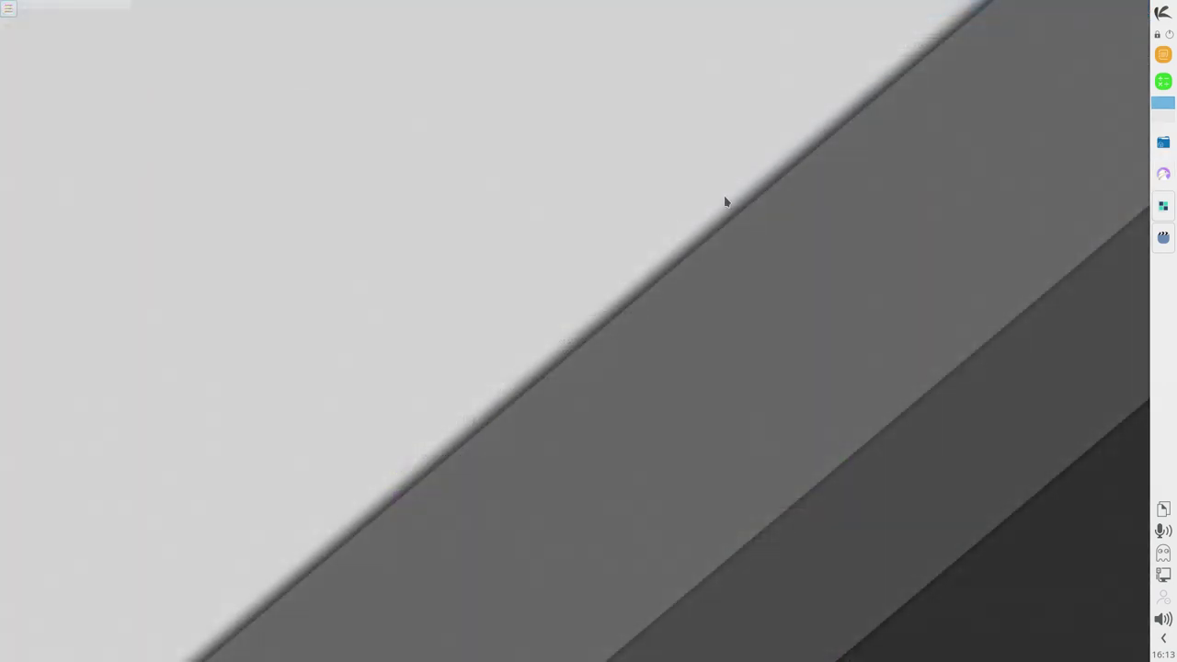
click(1163, 13)
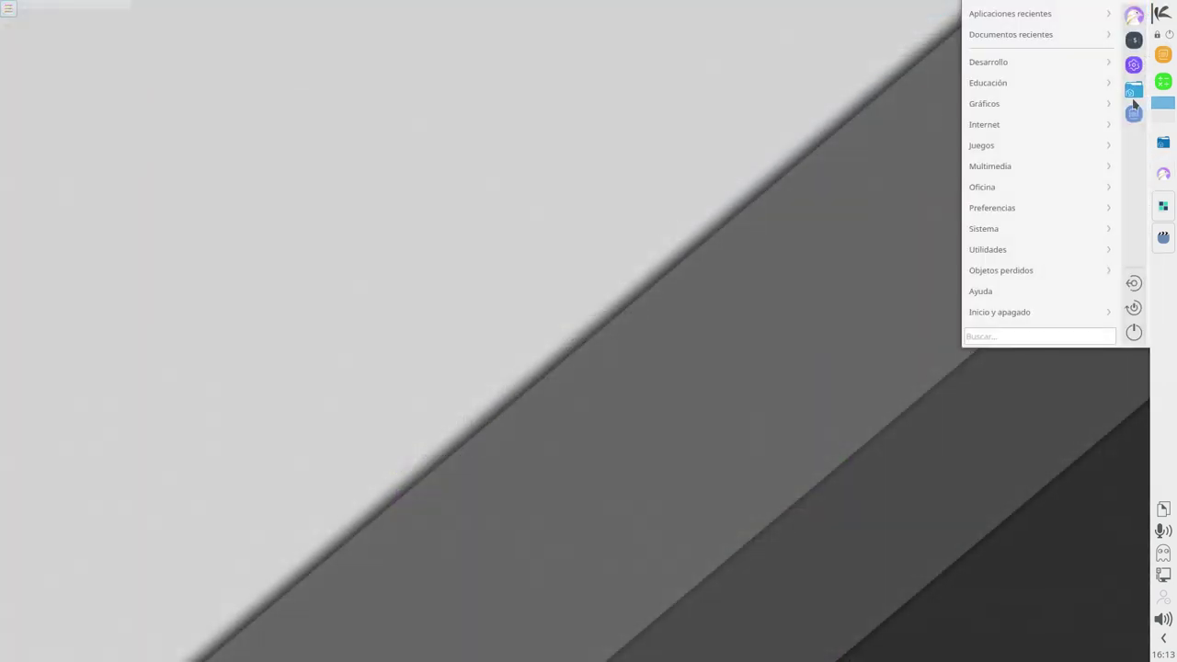
click(1135, 66)
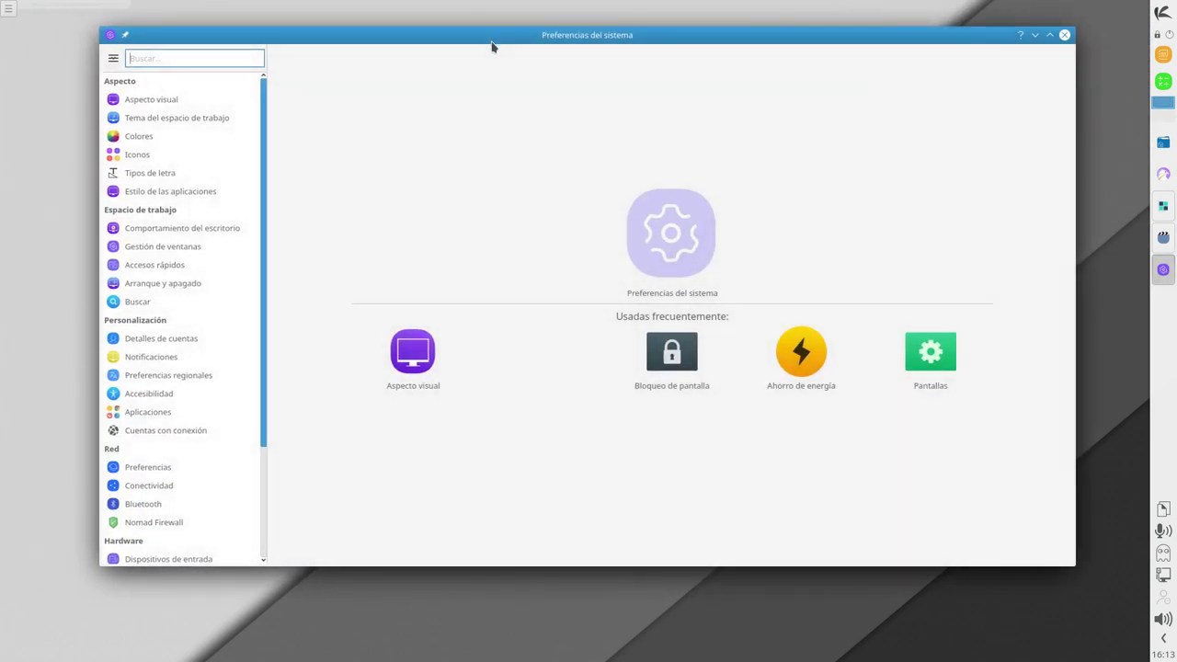
- View the Aspecto visual themes and the workspace theme settings for Tema de Plasma, Cursores and Pantalla de bienvenida
click(211, 107)
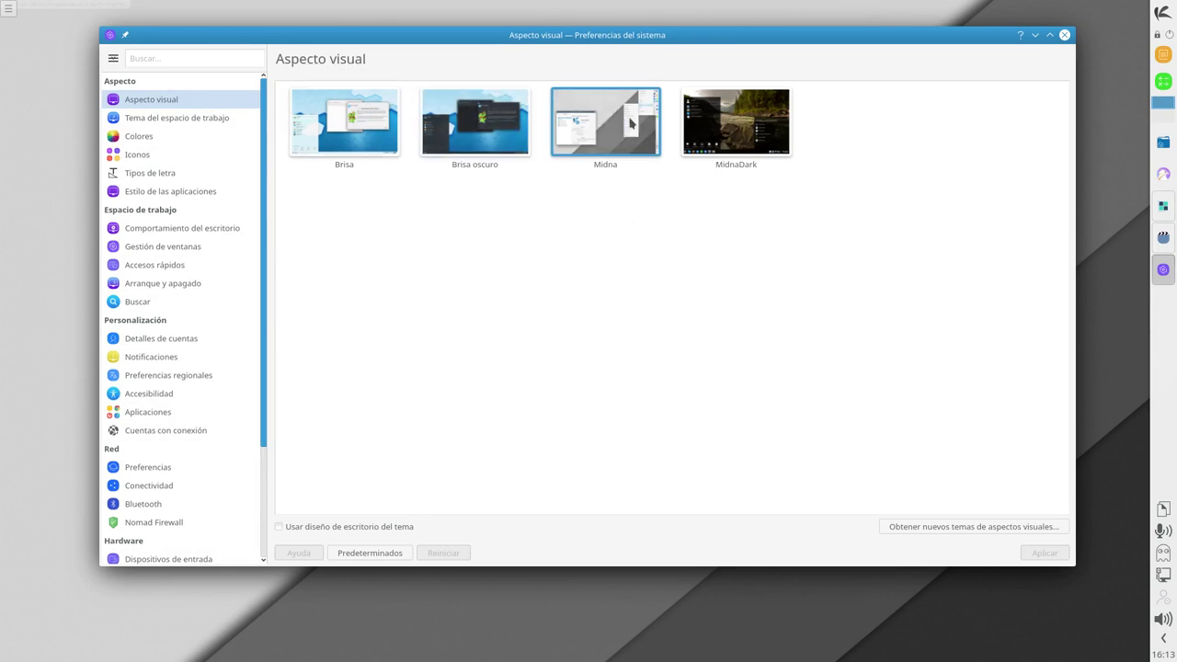
click(197, 121)
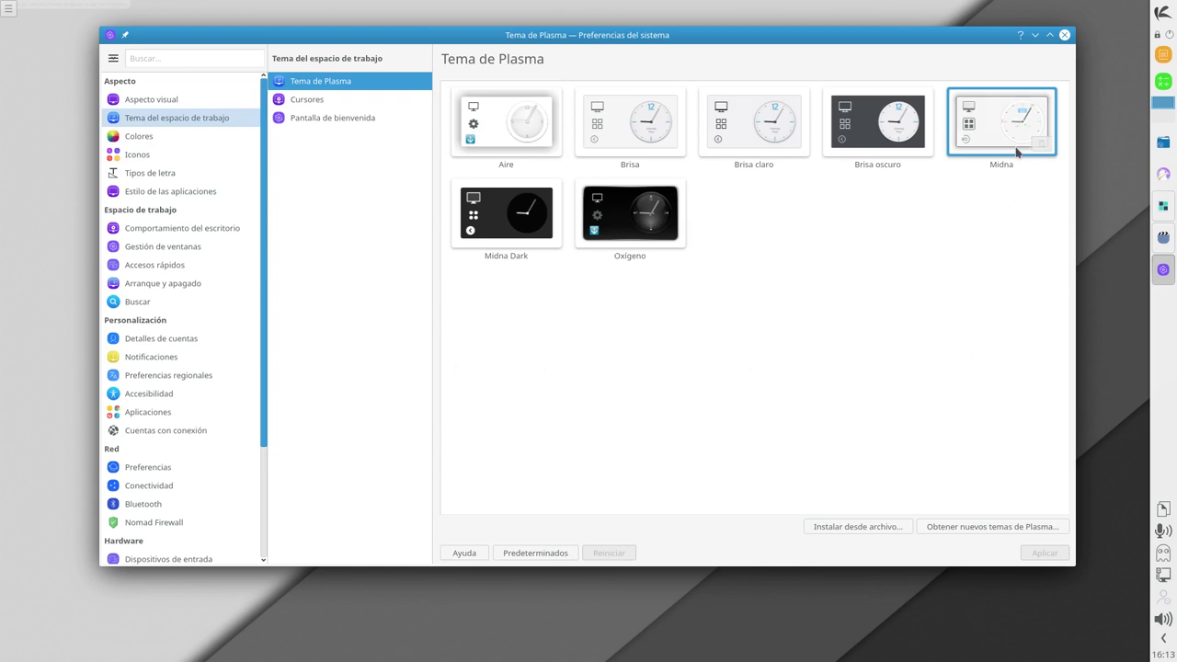
click(322, 101)
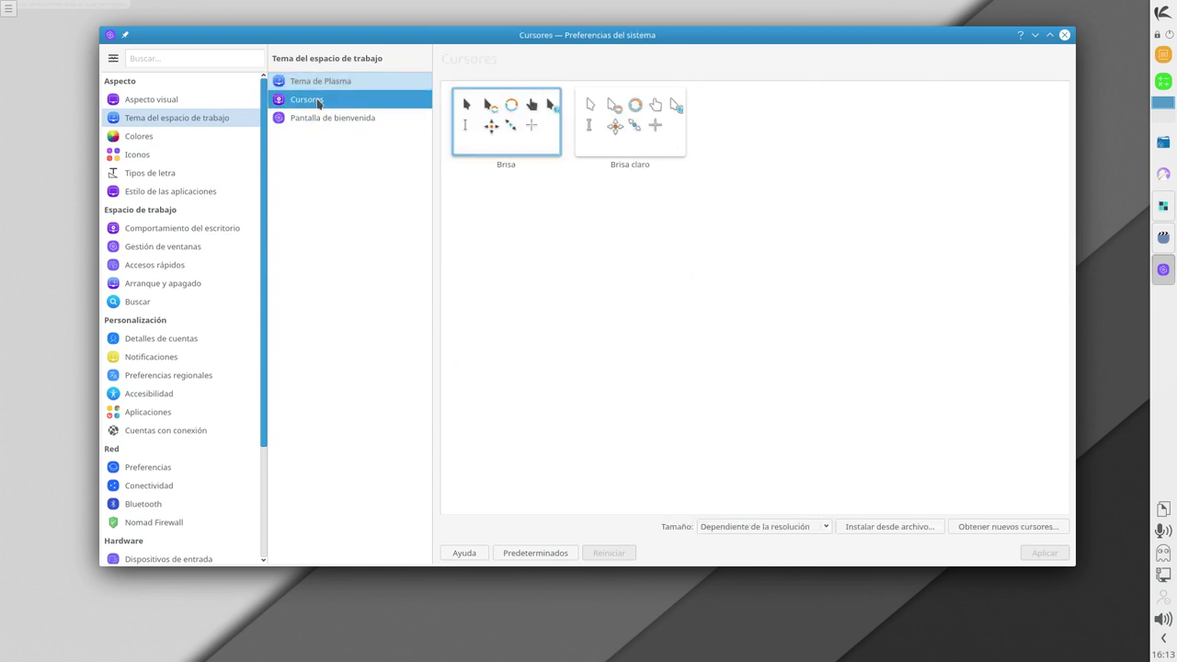
click(316, 120)
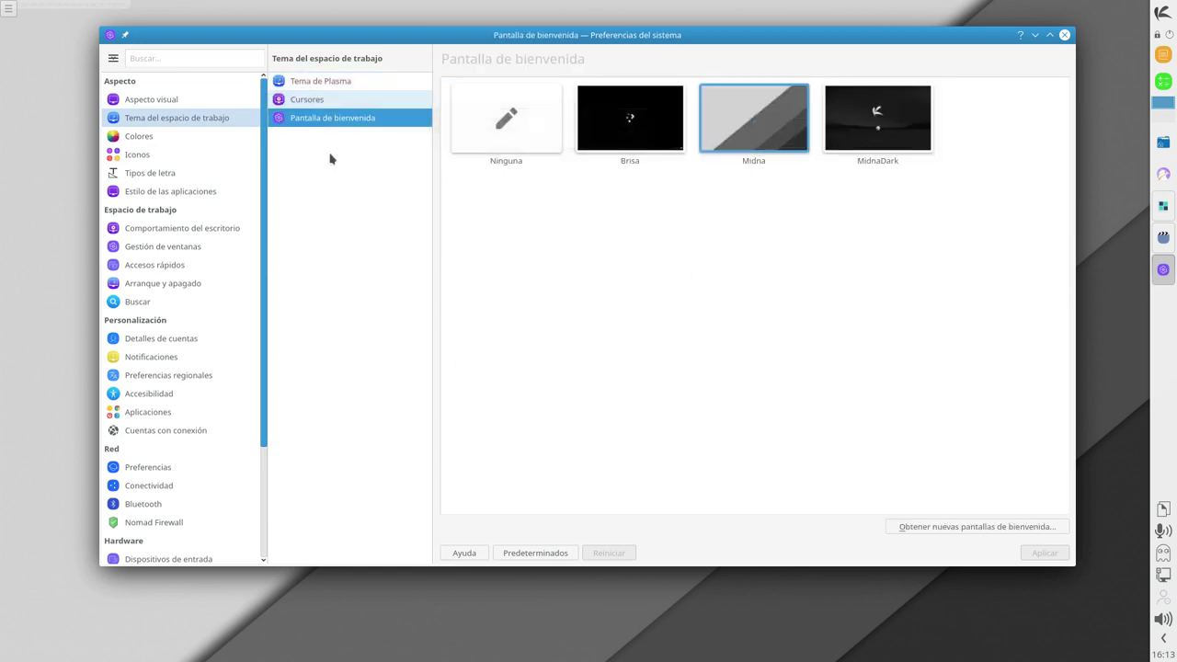
- Look over the appearance settings for Colores, Iconos and Tipos de letra
click(143, 137)
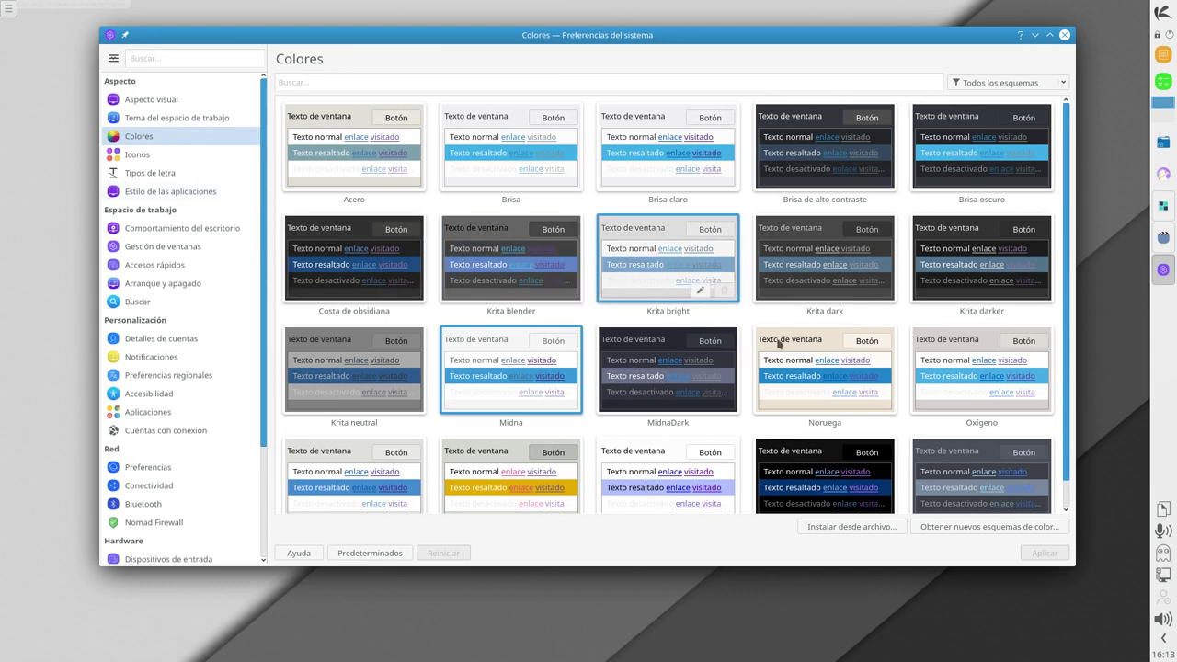
click(138, 155)
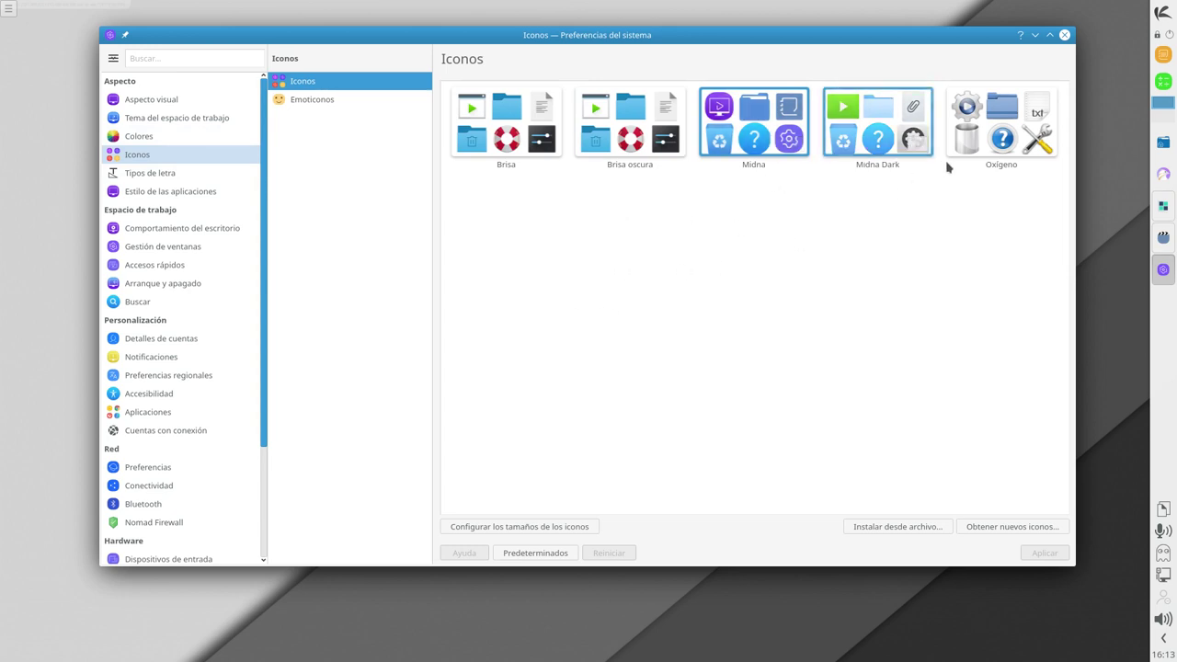
click(161, 173)
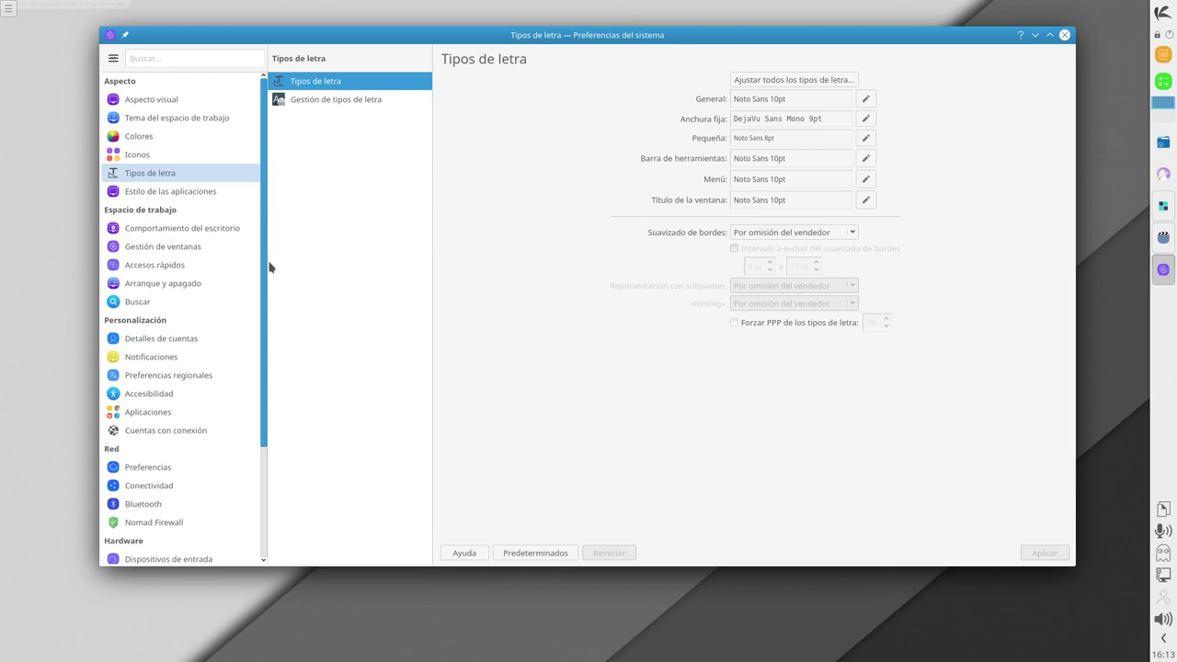
- View the Estilo de las aplicaciones settings, including the GNOME/GTK styles and the available window decorations
click(184, 193)
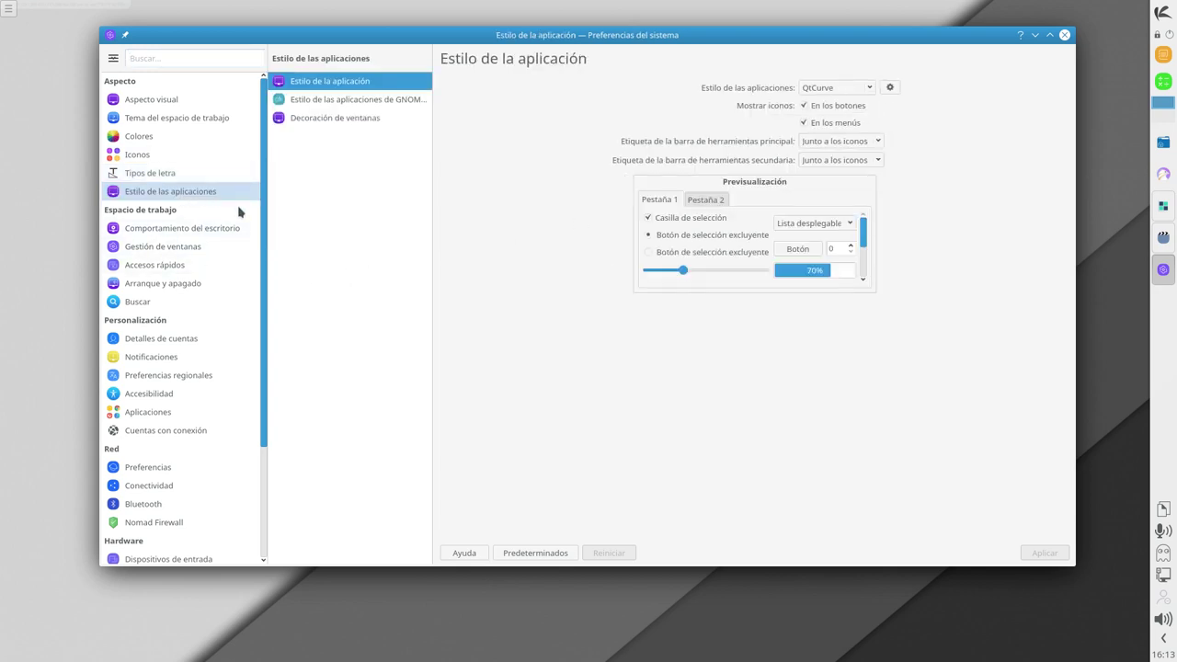
click(377, 99)
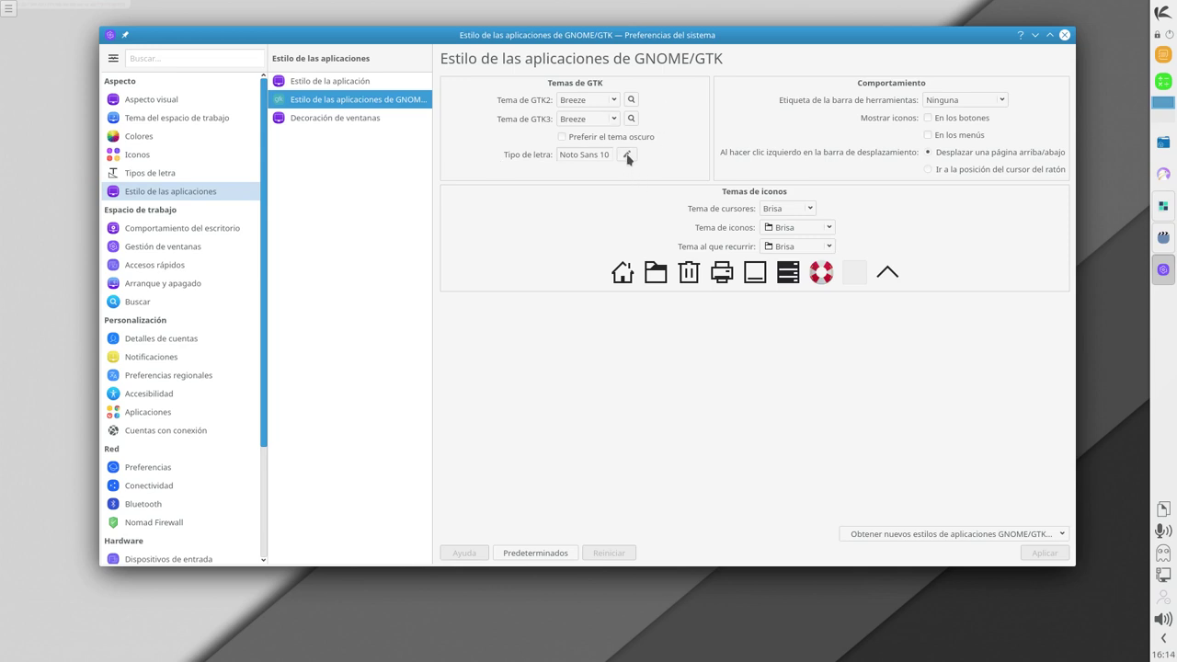
click(358, 118)
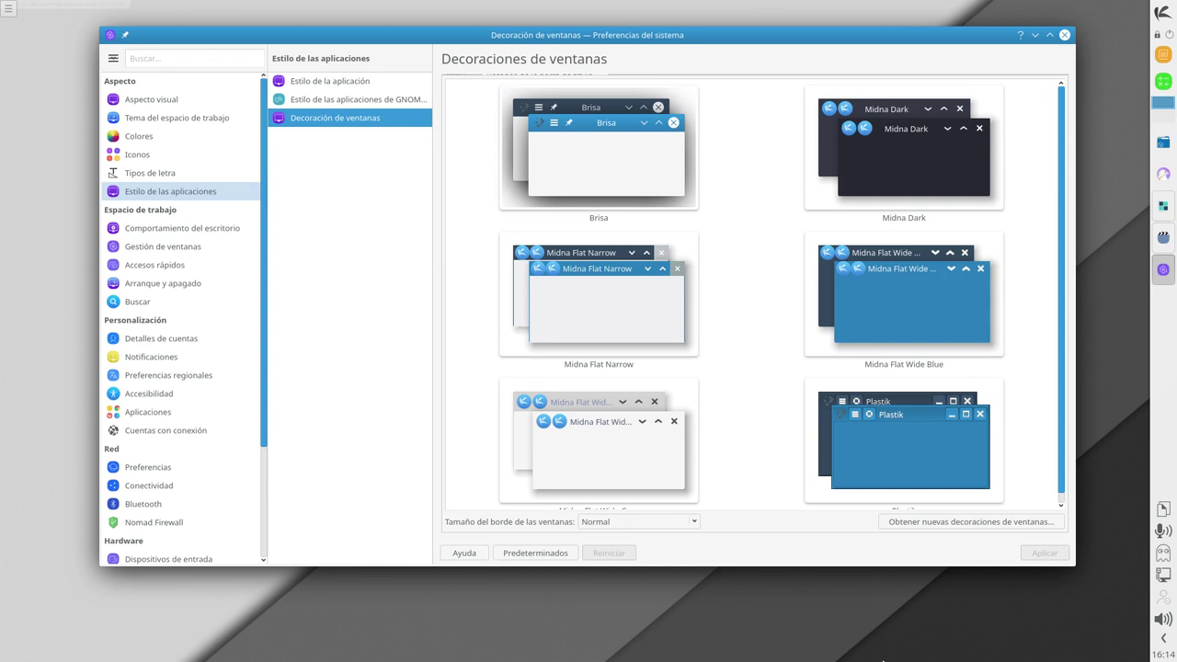
scroll(1006, 224, down, 1)
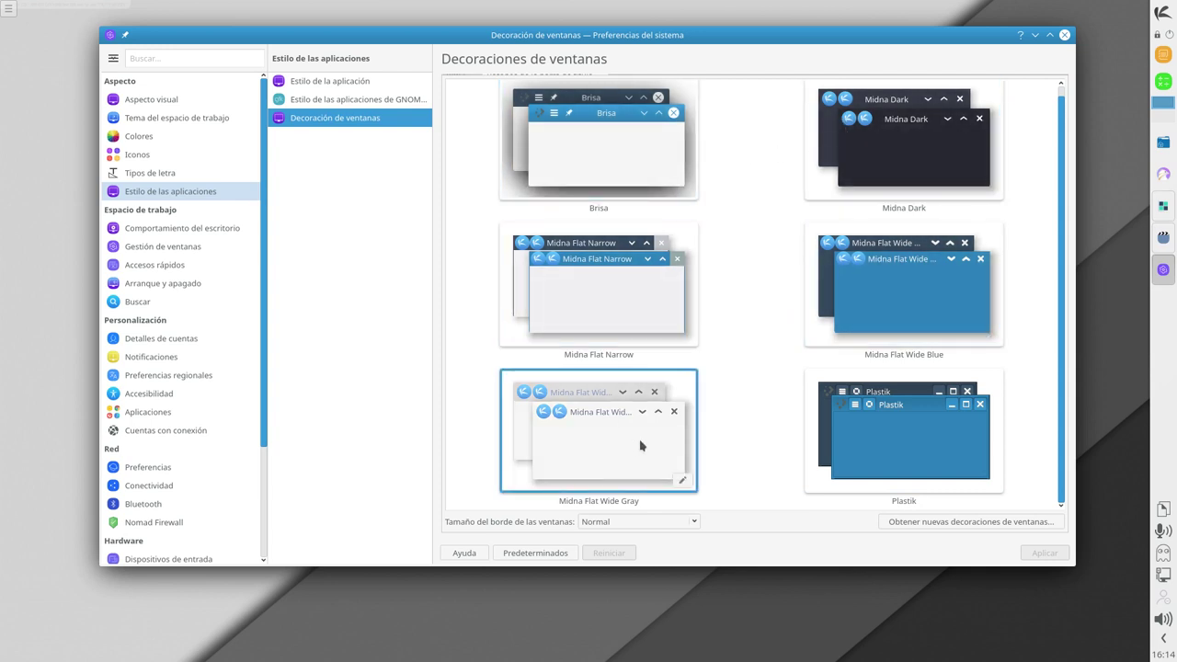
- Set the desktop click behaviour to double-click for opening files and folders, and apply the change
click(183, 230)
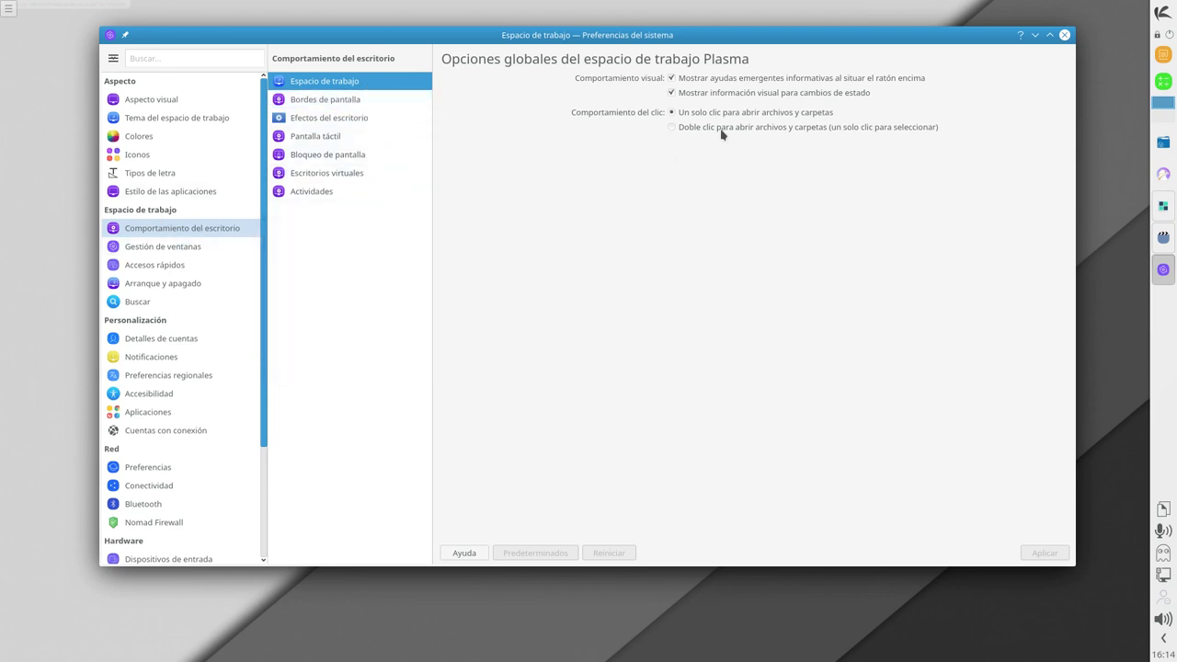
click(677, 130)
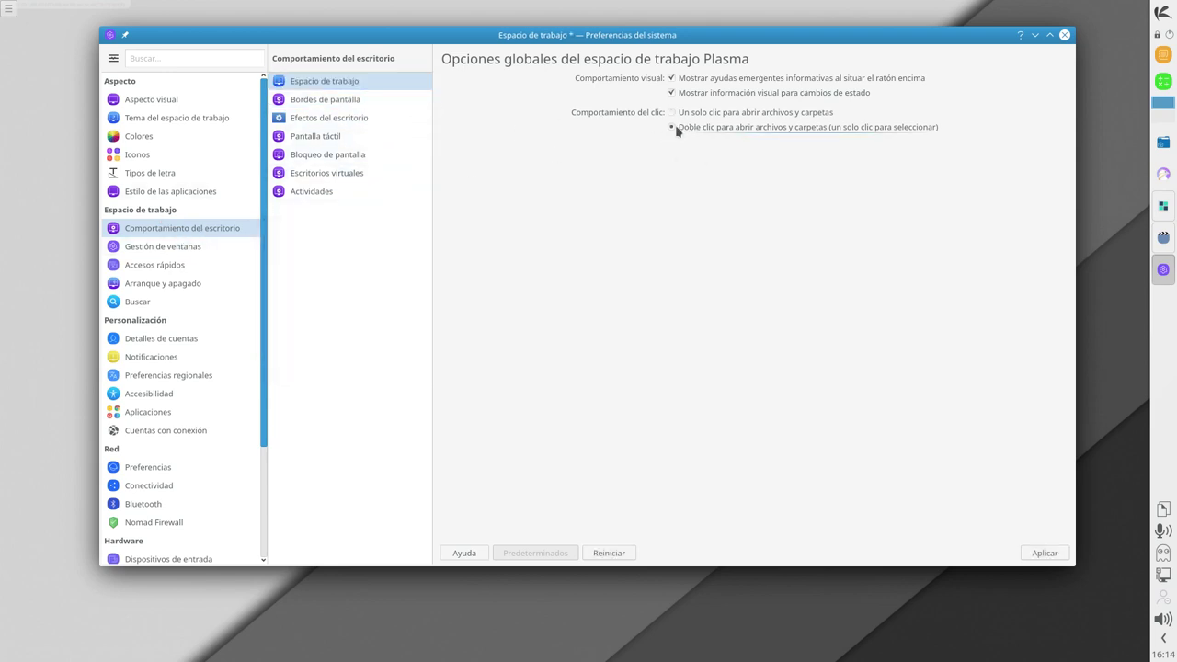
click(1043, 560)
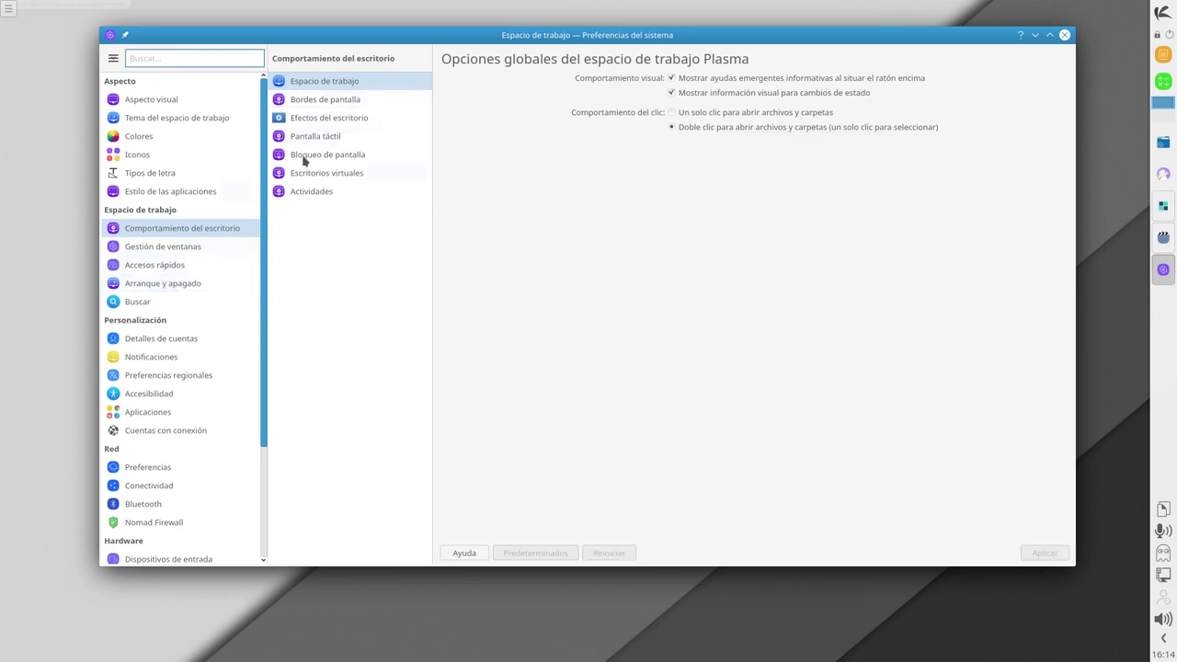
- Open Efectos del escritorio and examine the list of available desktop effects down to its end and back up
click(333, 121)
scroll(592, 307, down, 15)
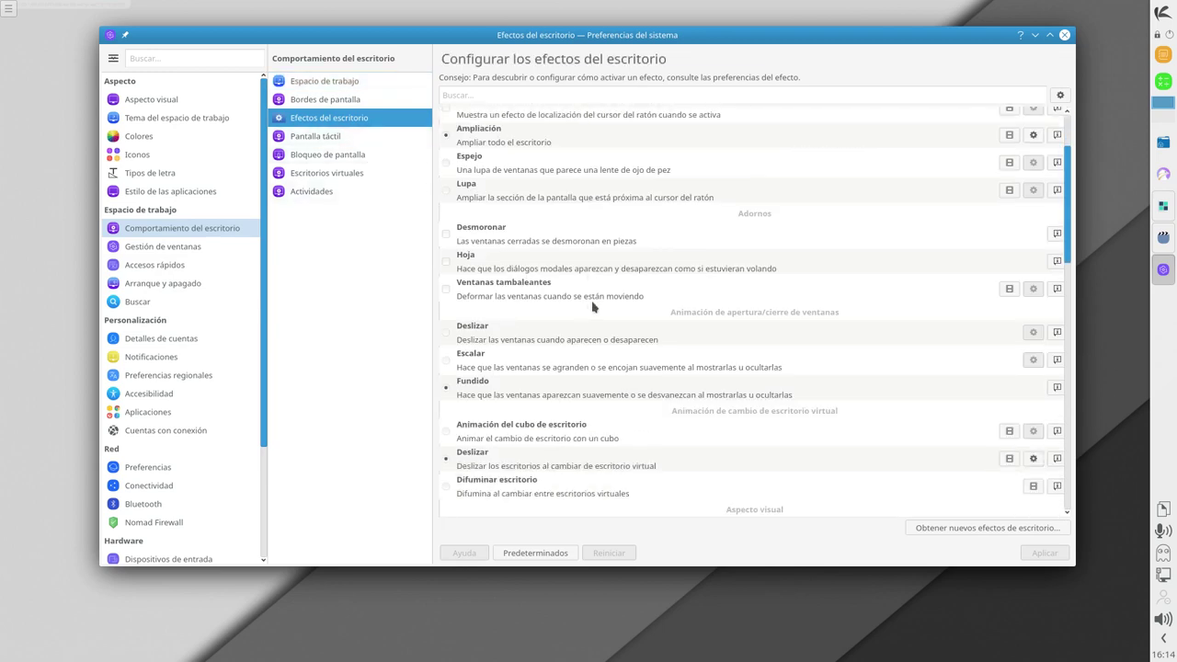
scroll(593, 307, down, 5)
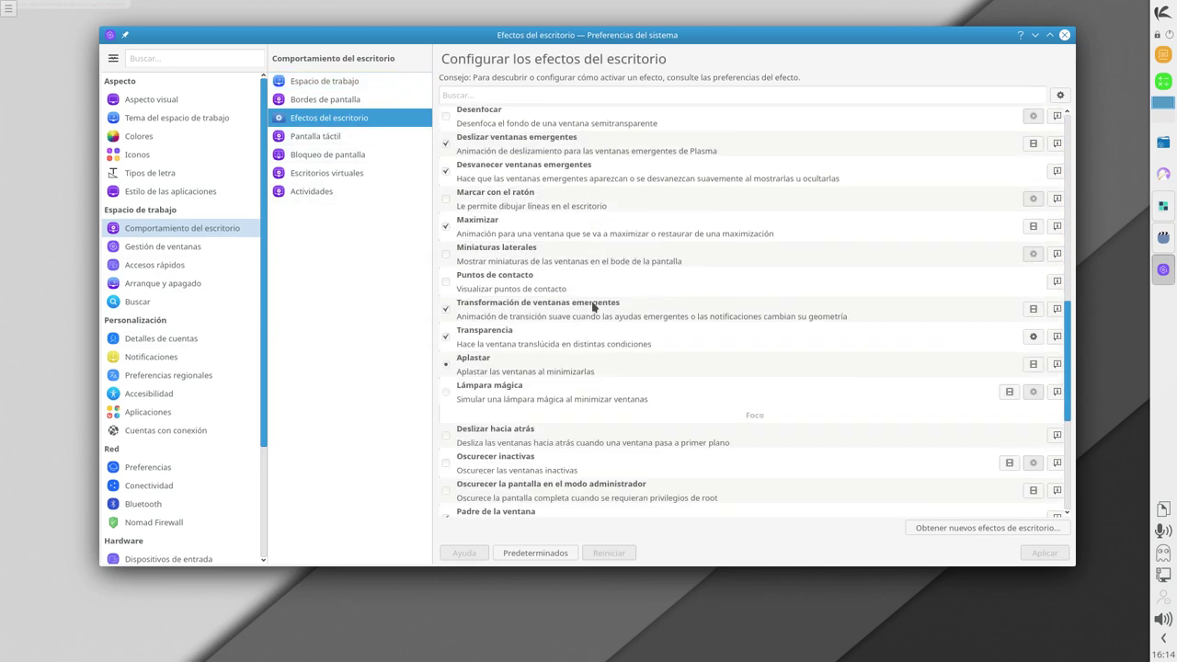
scroll(593, 307, down, 3)
scroll(457, 317, down, 2)
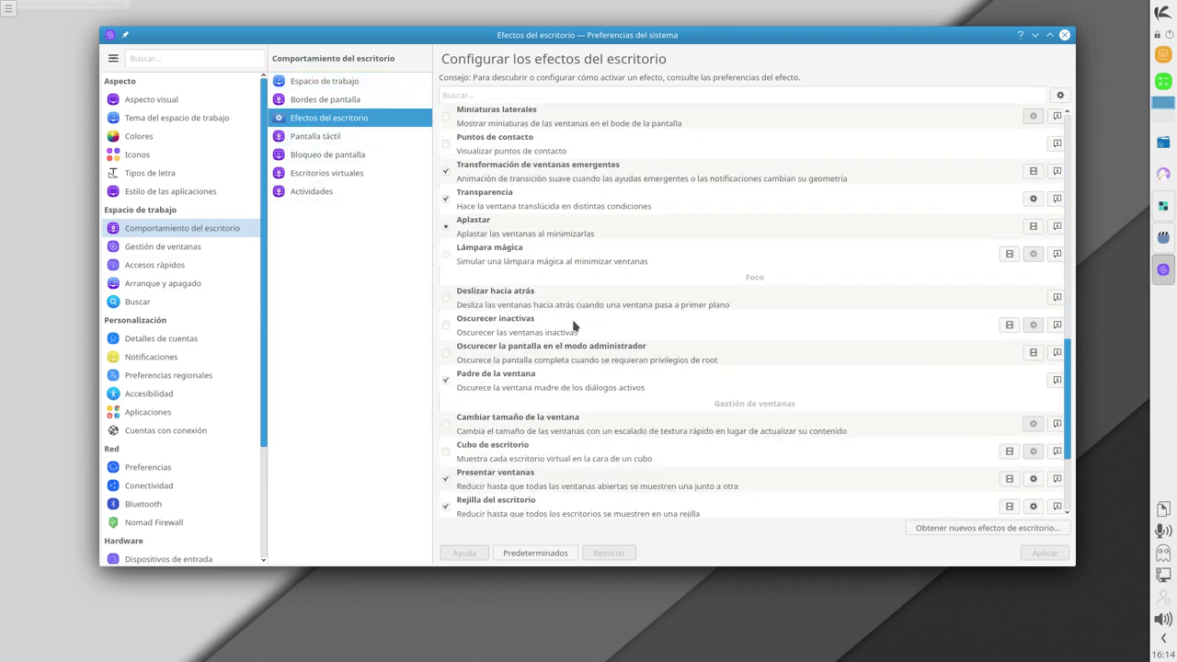
scroll(573, 324, down, 6)
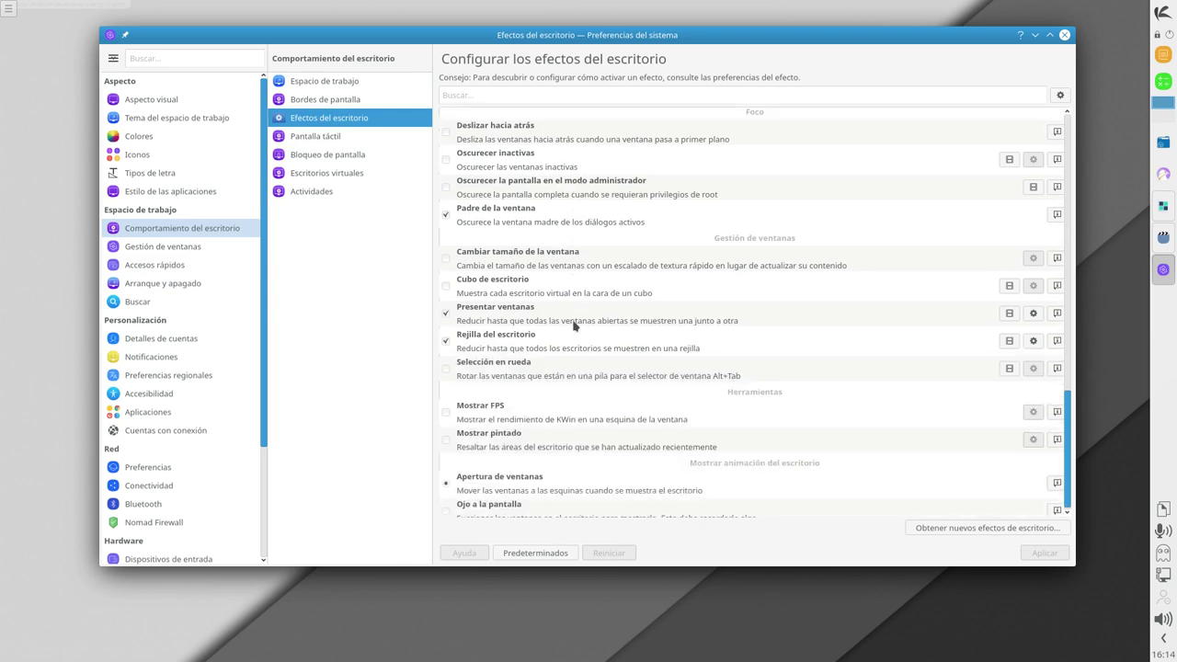
scroll(573, 325, down, 1)
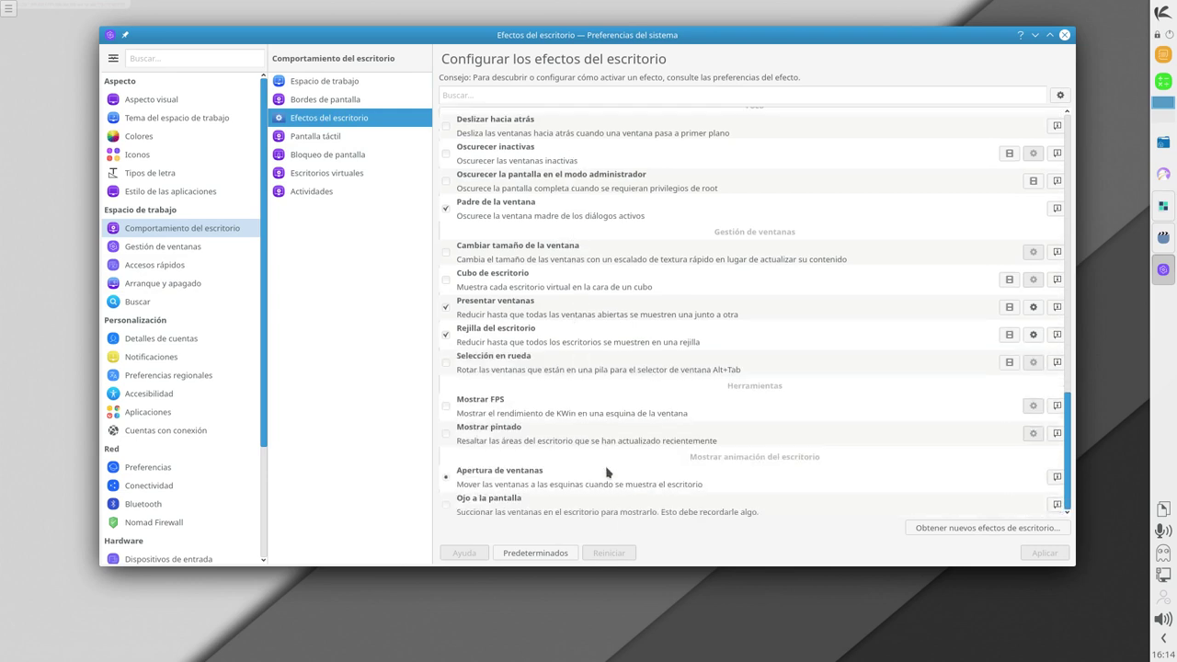
scroll(606, 451, up, 5)
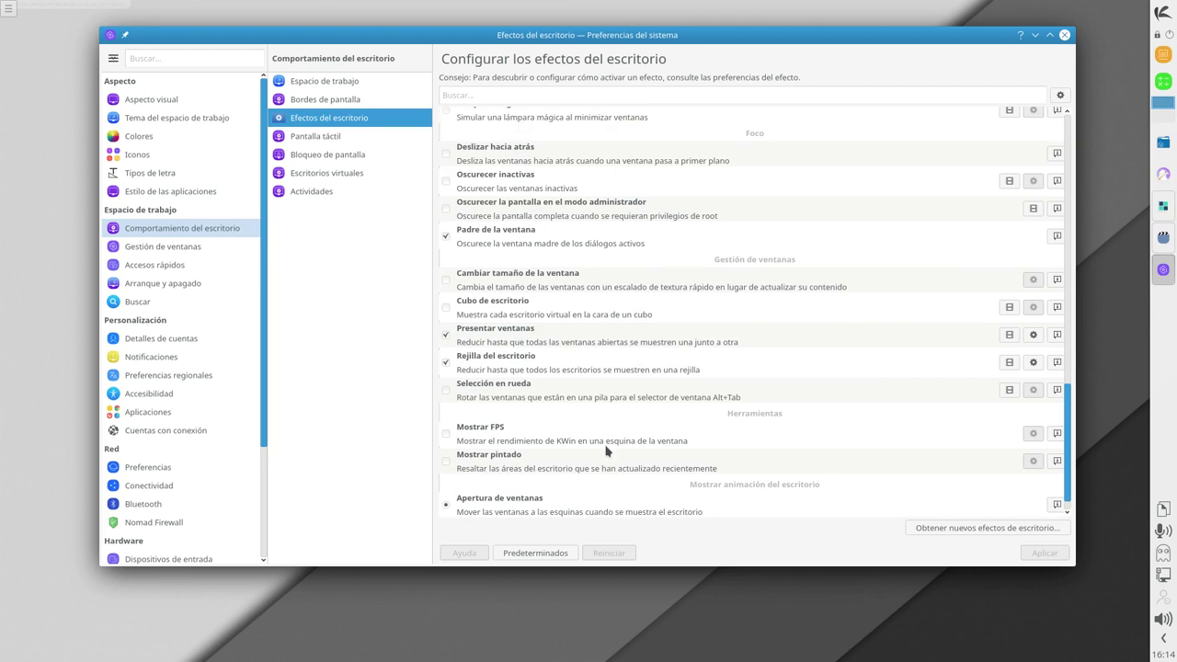
scroll(606, 450, up, 6)
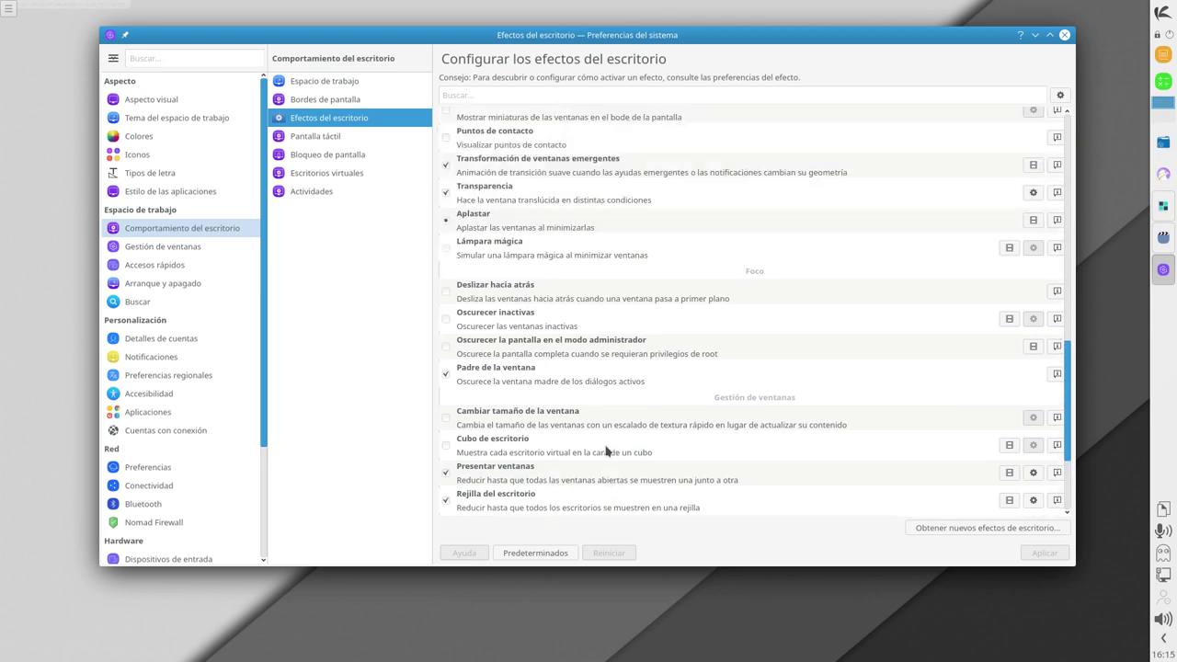
scroll(607, 451, up, 14)
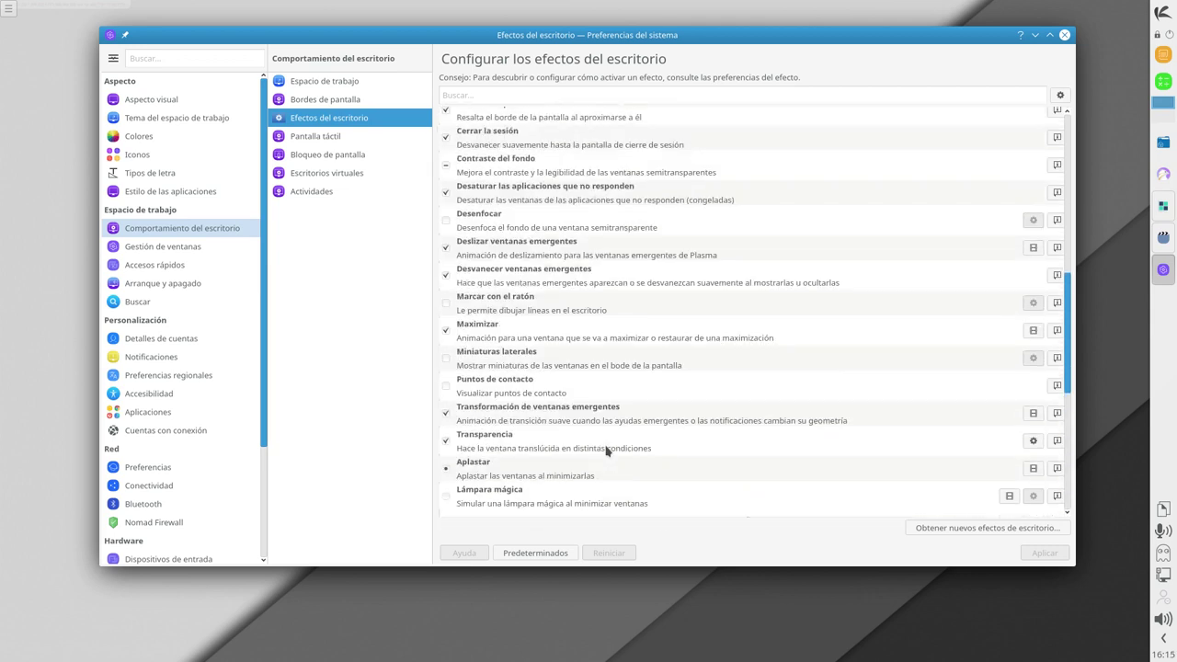
scroll(606, 451, up, 4)
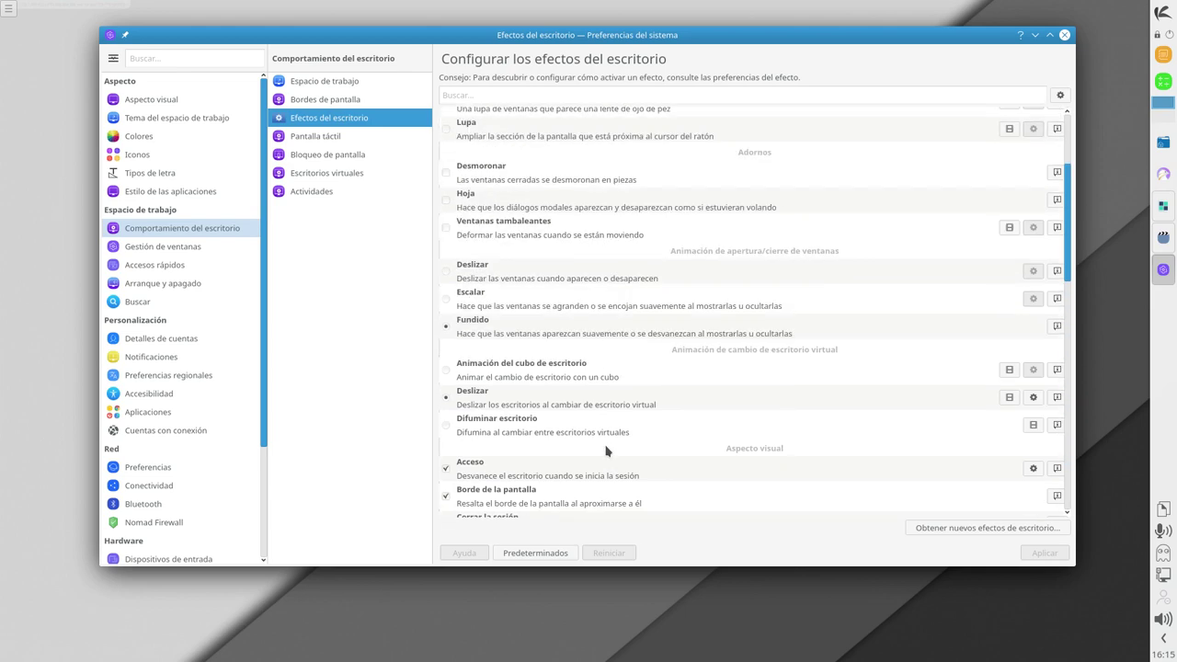
- Look through the remaining desktop effects to the end of the list and open the Gestión de ventanas settings
scroll(606, 451, up, 5)
scroll(682, 396, down, 20)
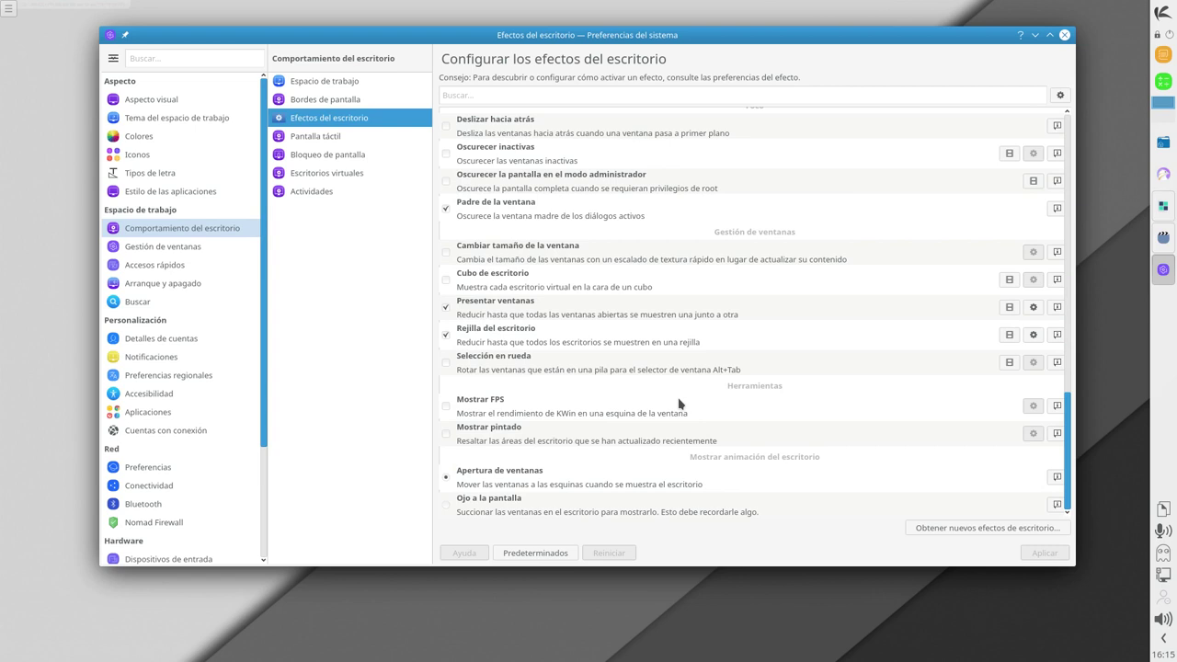
click(184, 249)
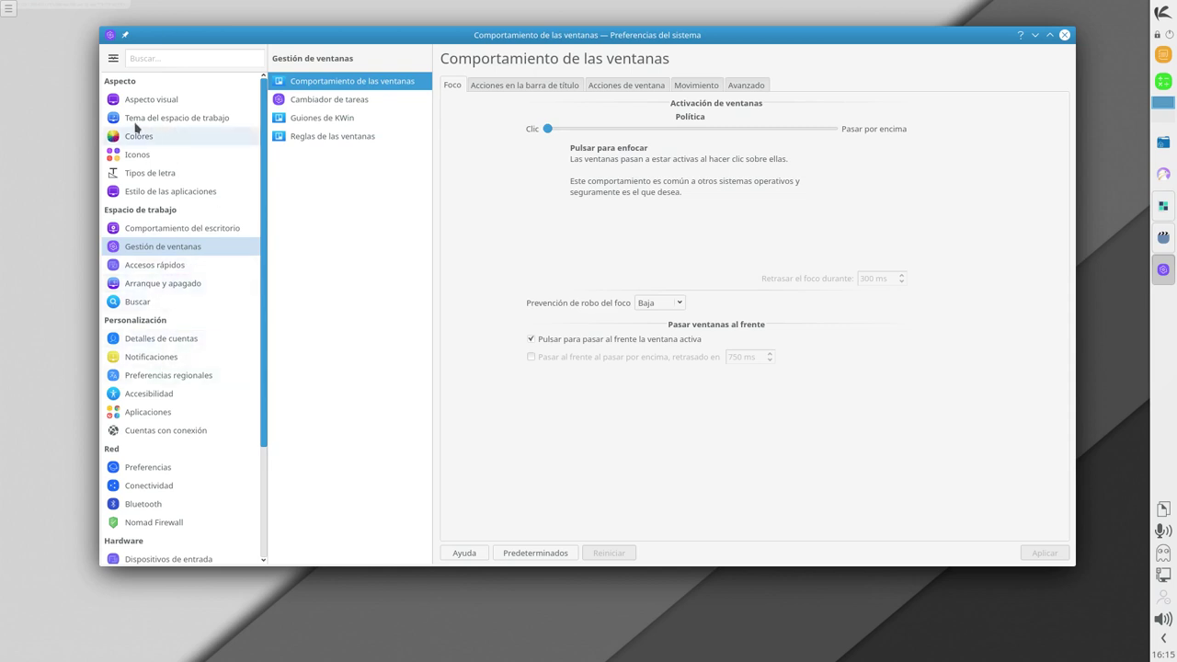
- Switch the system settings' view style to Vista de iconos and reposition the settings window slightly
click(114, 59)
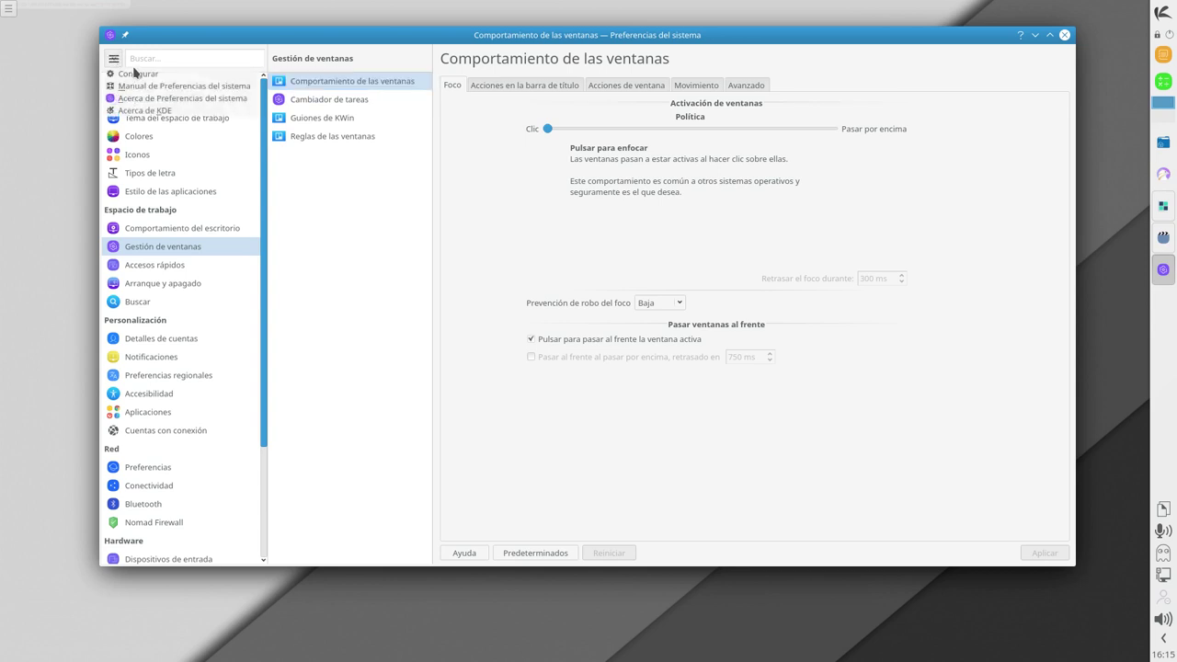
click(136, 73)
click(614, 287)
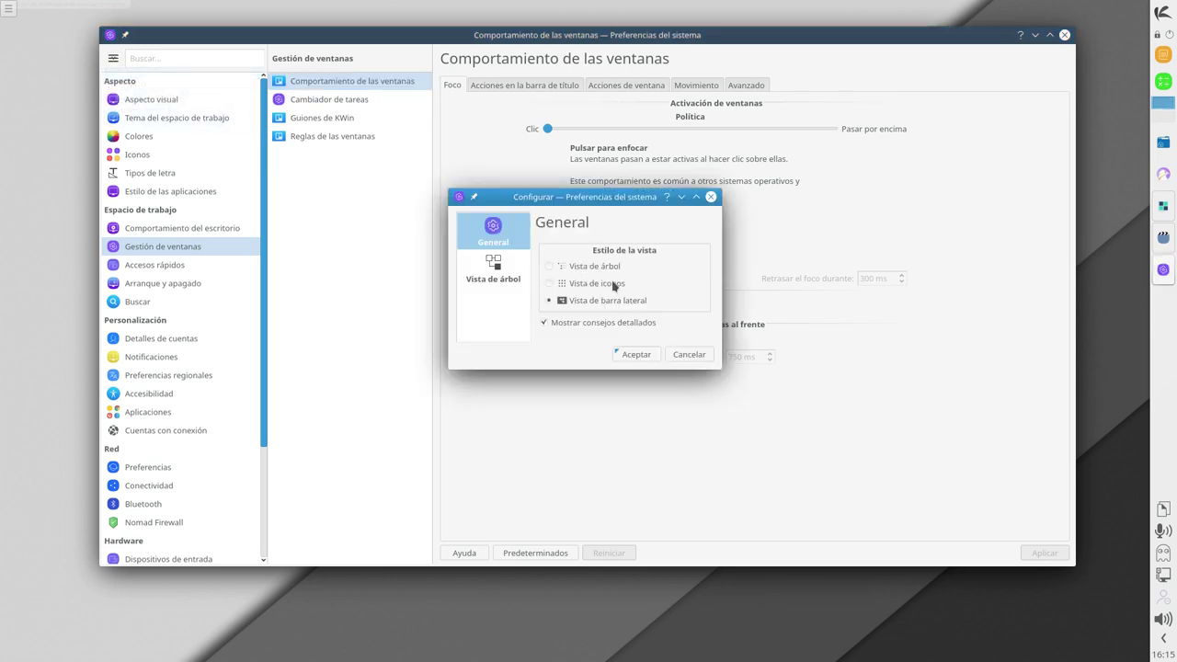
click(651, 361)
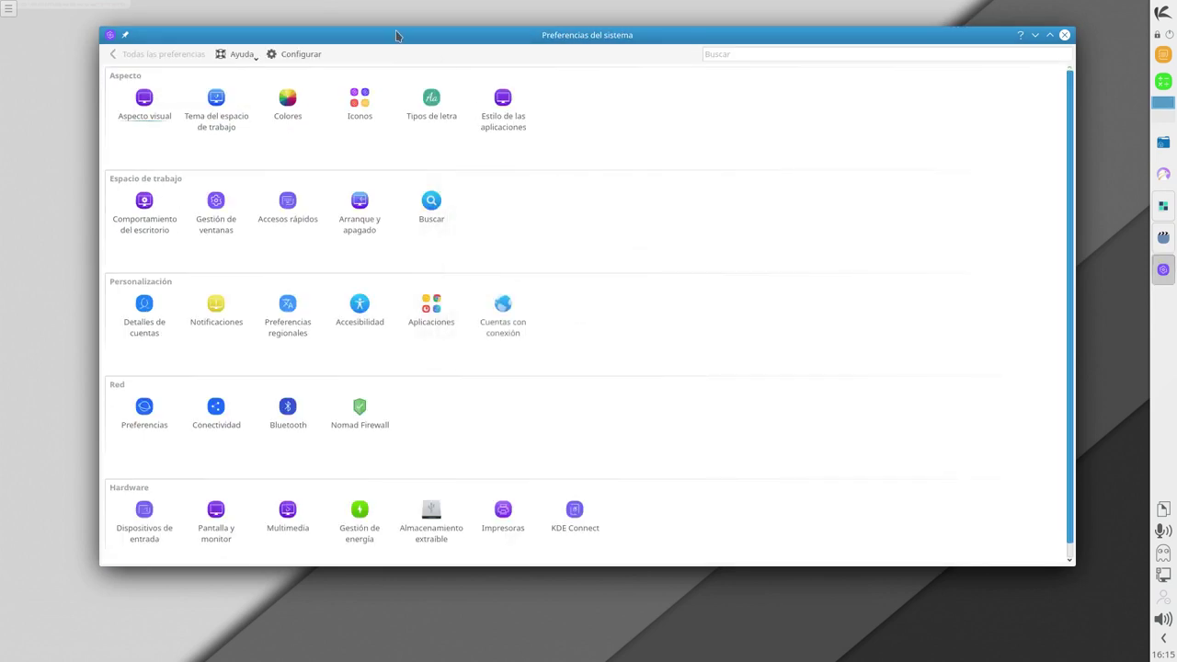
drag(396, 34, 441, 41)
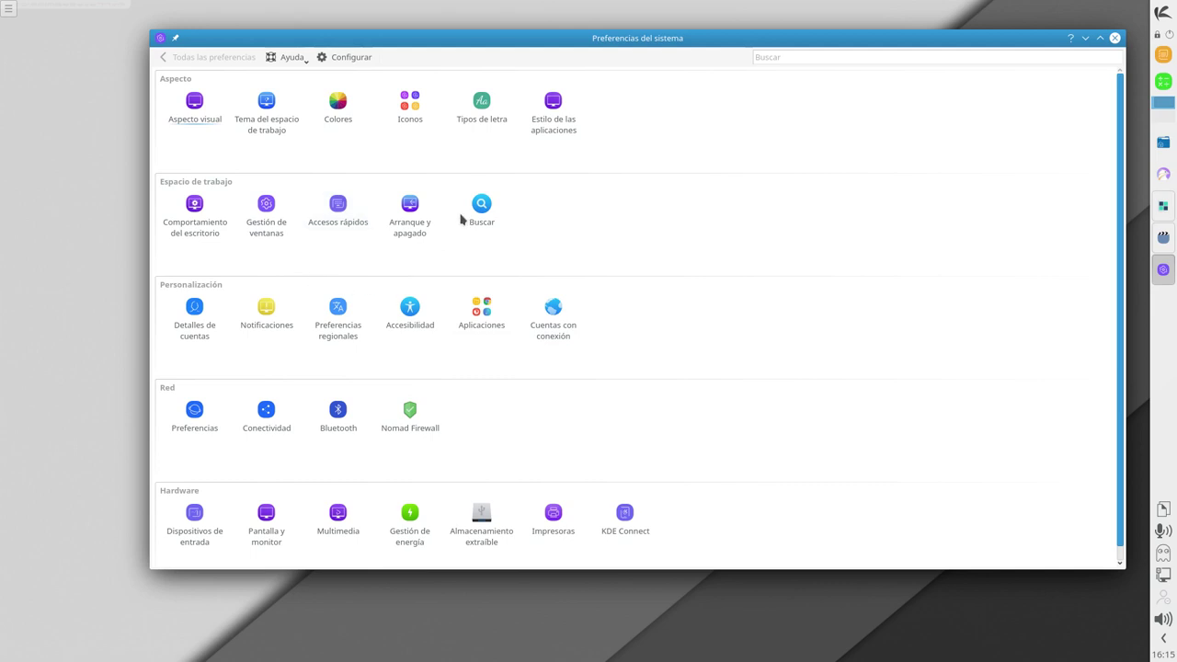
- In the Arranque y apagado settings, set Sesión de escritorio to Comenzar con una sesión vacía at login and apply it
click(412, 209)
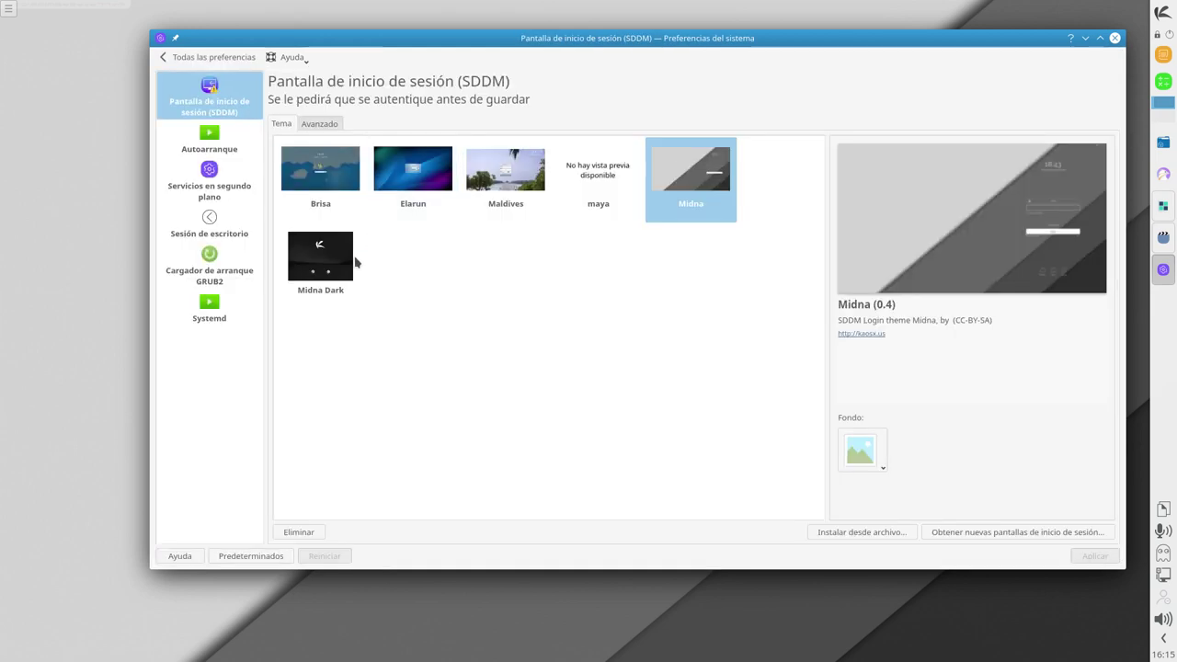
click(208, 231)
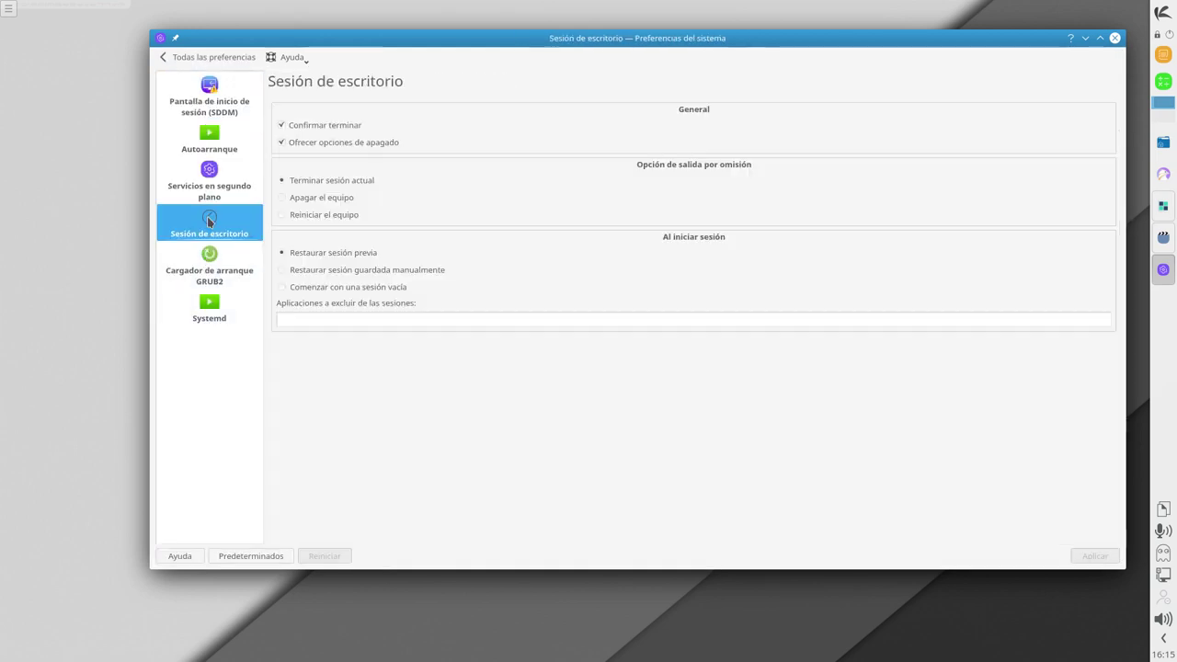
click(288, 293)
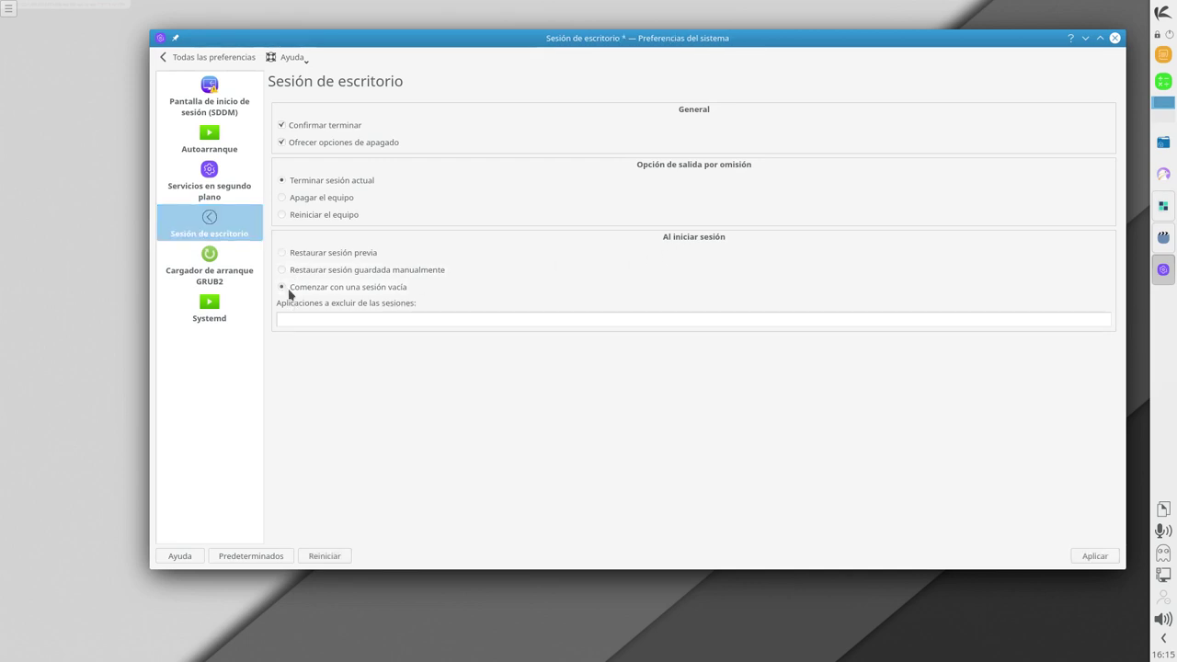
click(1091, 557)
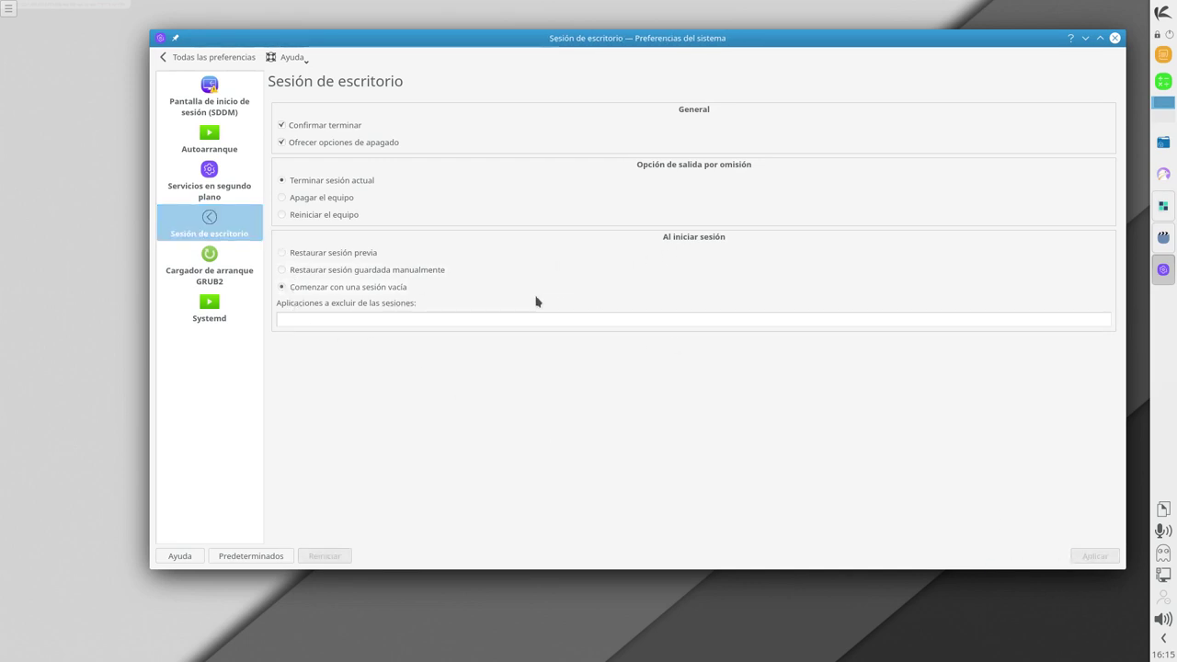
- Open the Cargador de arranque GRUB2 settings and decline the administrator authorisation
click(233, 269)
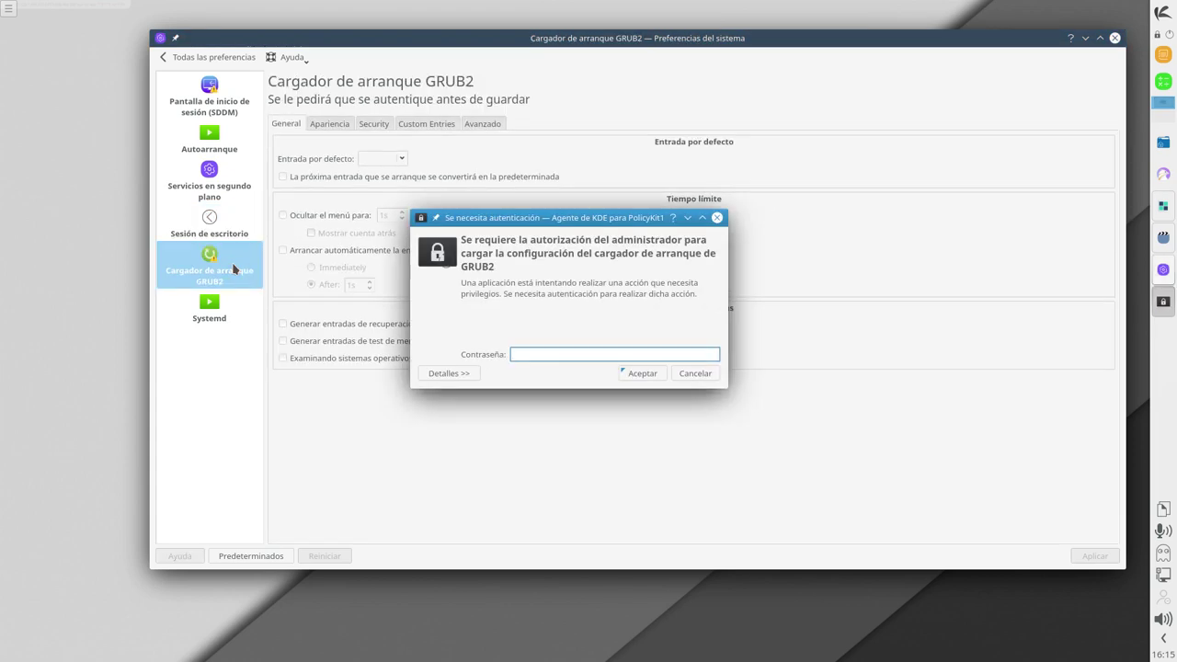
click(695, 373)
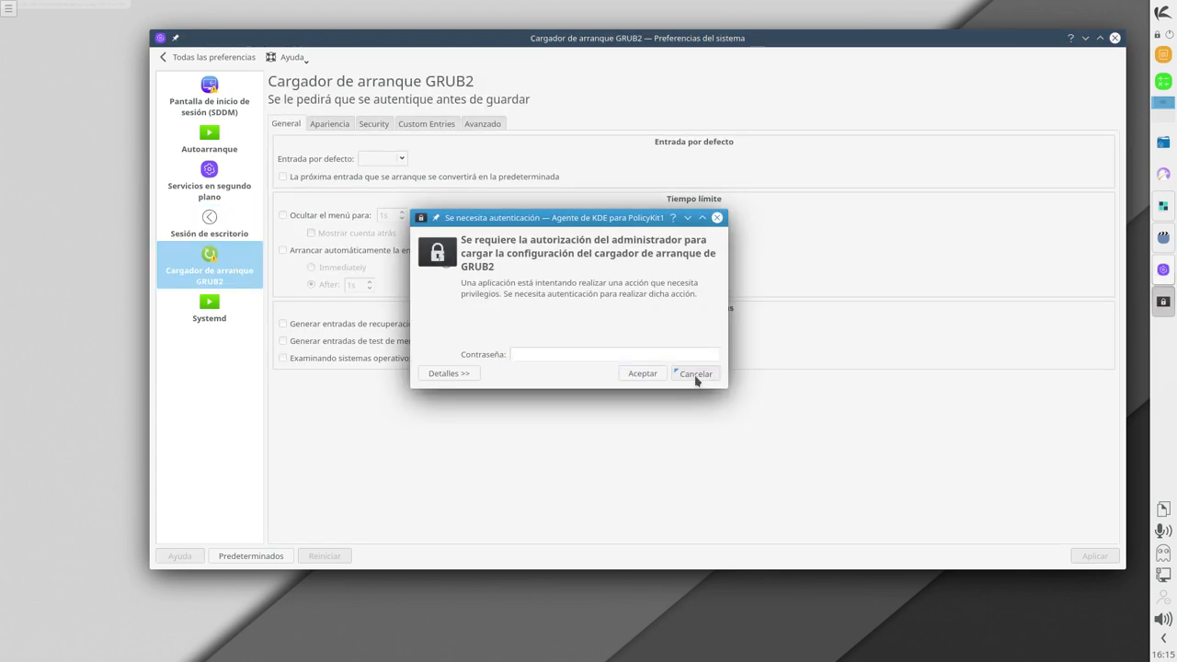
click(689, 373)
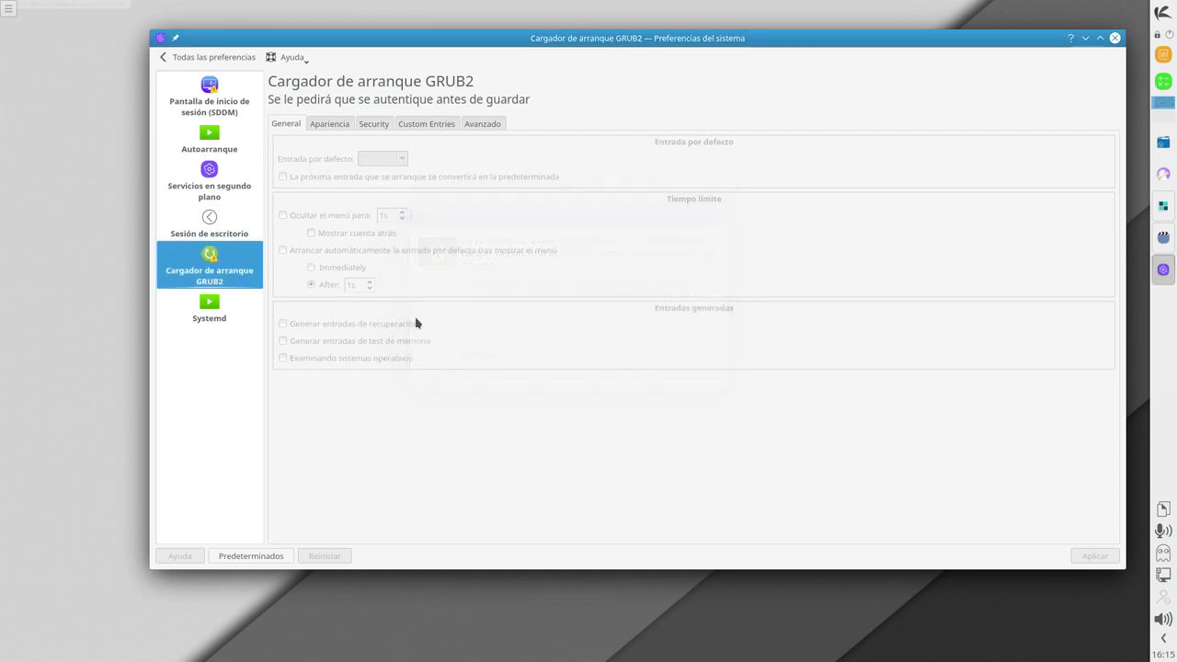
- Review the Systemd units, the Autoarranque entries and the SDDM login screen themes, and return to the settings overview
click(209, 312)
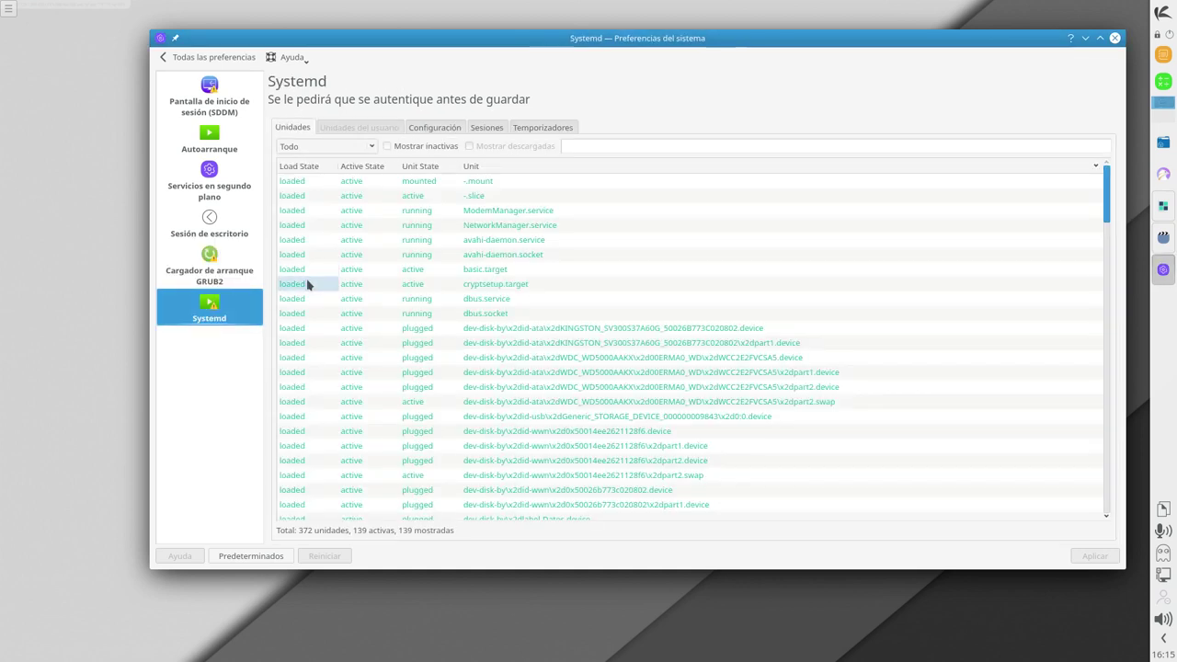
click(216, 179)
click(236, 134)
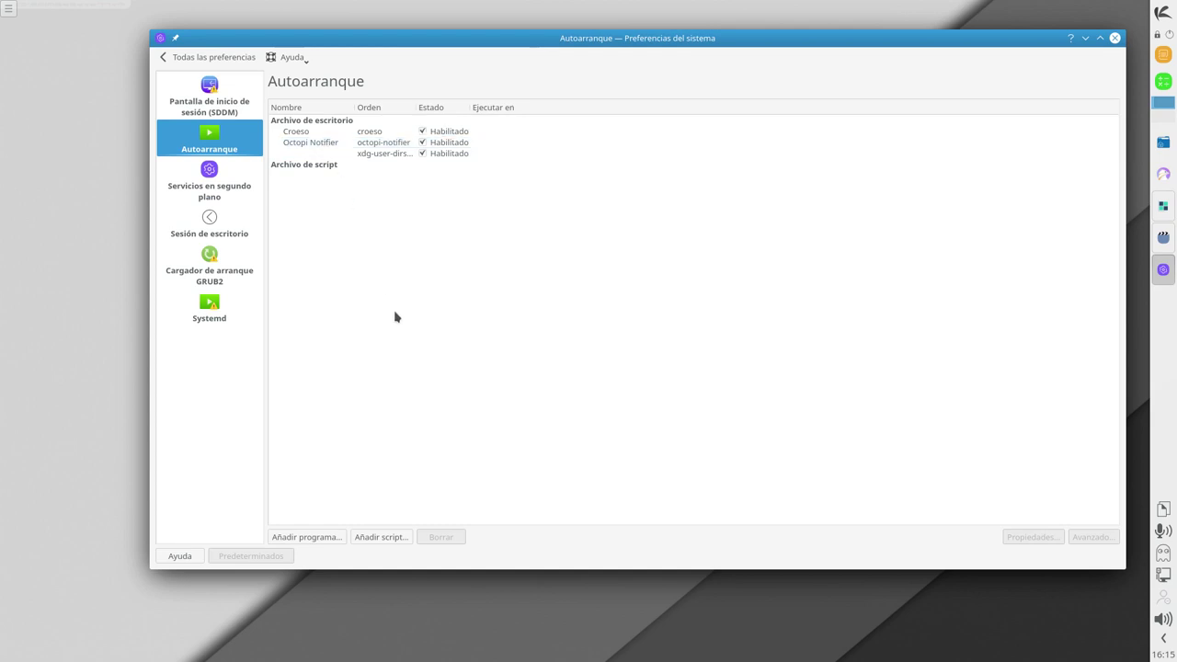
click(230, 110)
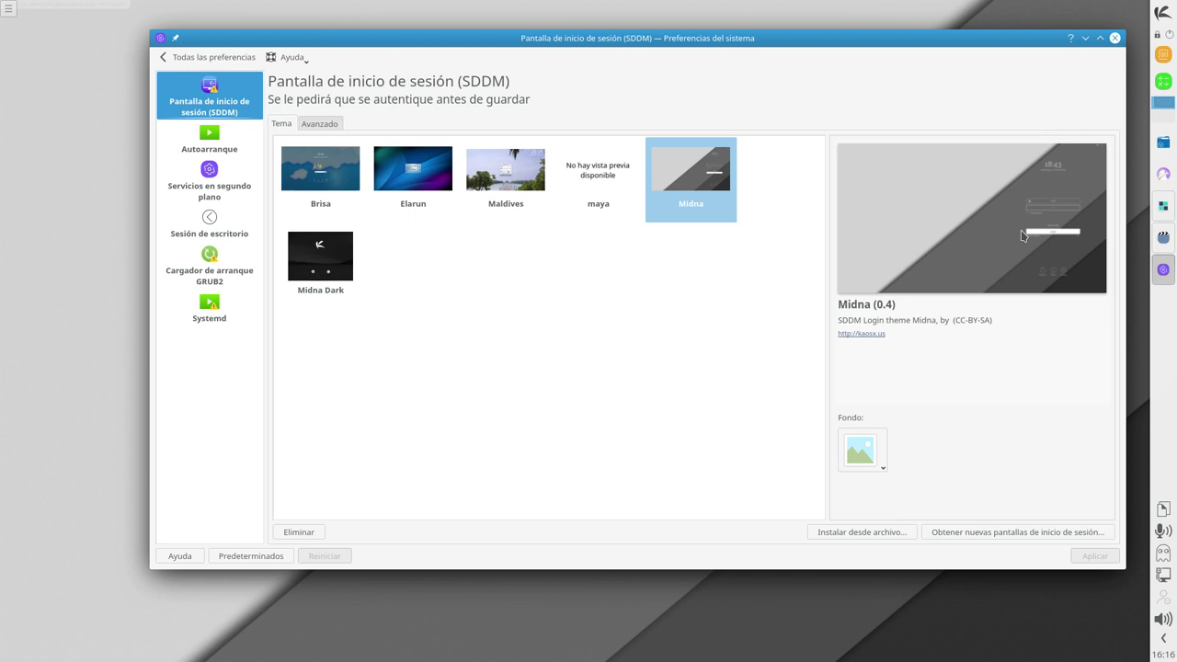
click(238, 58)
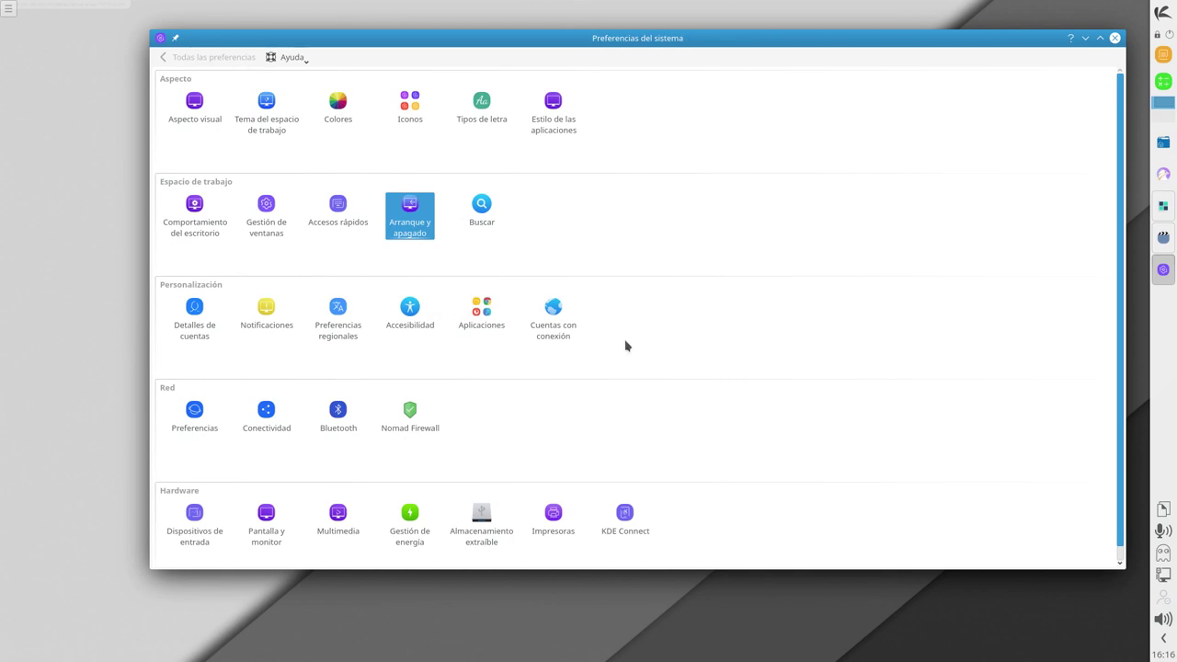
- View the Aplicaciones predeterminadas and Ubicaciones settings under Aplicaciones, and close the system settings
scroll(607, 336, down, 1)
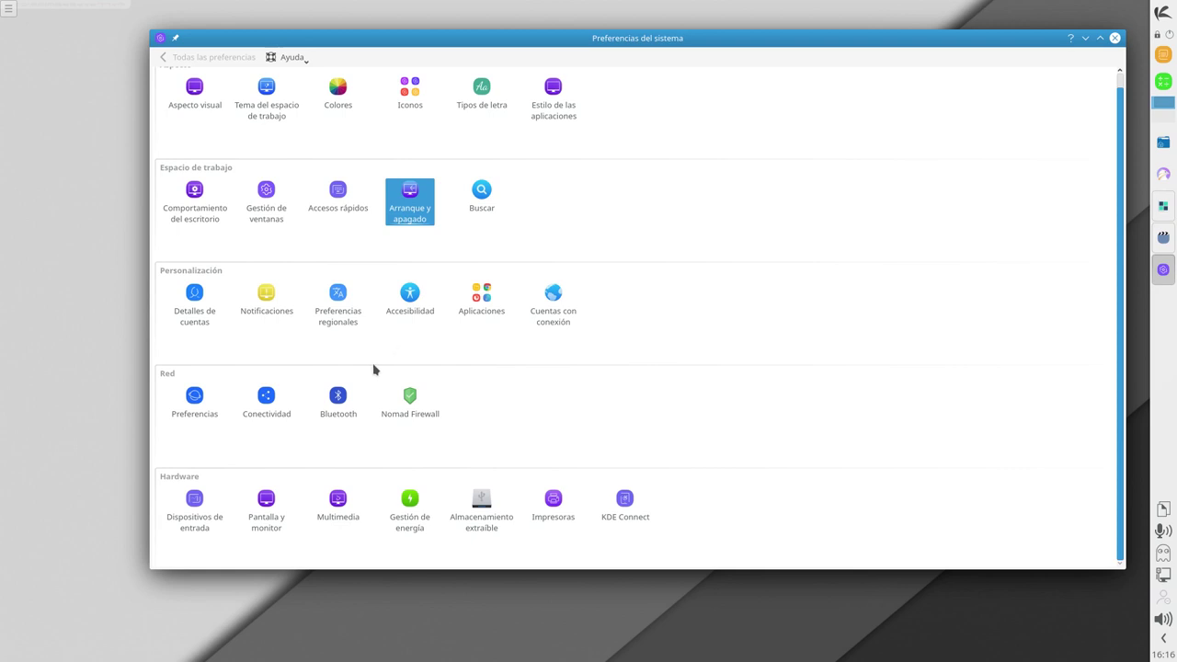
click(509, 303)
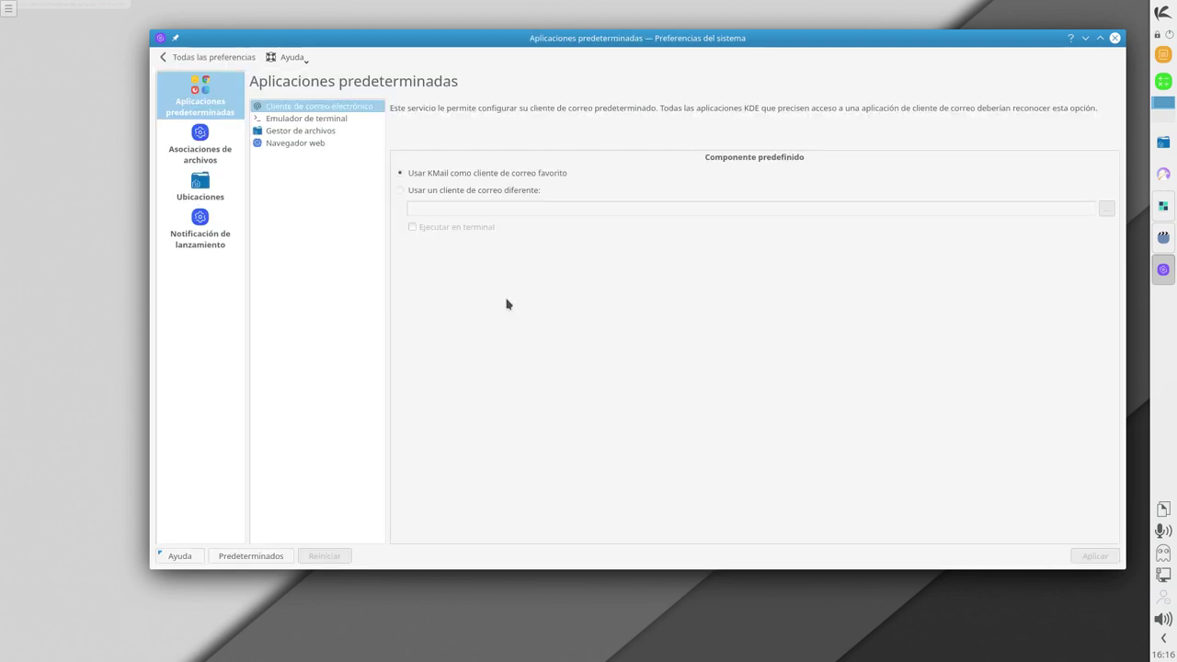
click(200, 197)
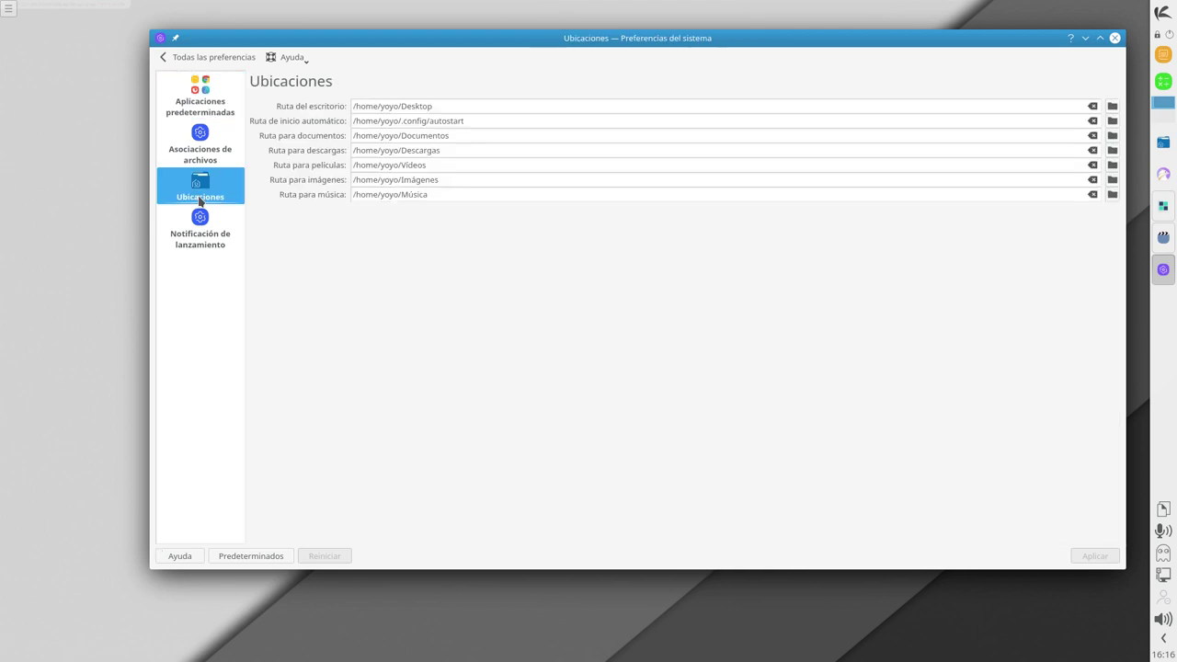
click(190, 61)
scroll(394, 450, up, 1)
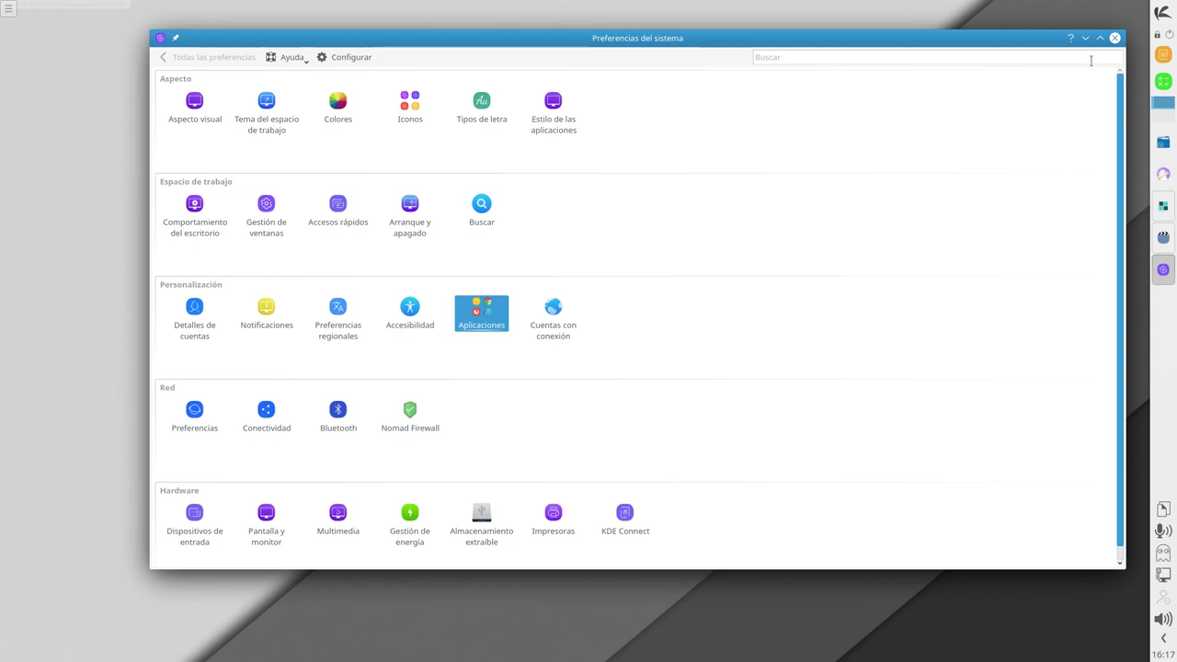
click(1114, 38)
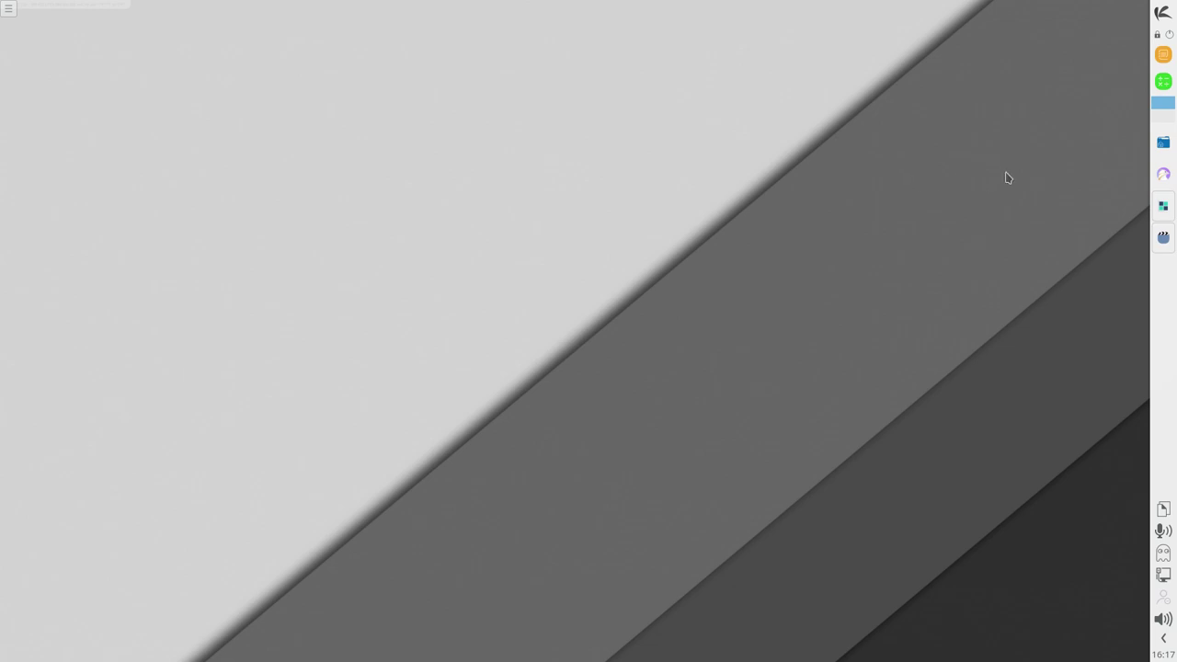
- Open Konsole, restore its window from maximized, enlarge it and move it toward the middle of the desktop
click(1163, 13)
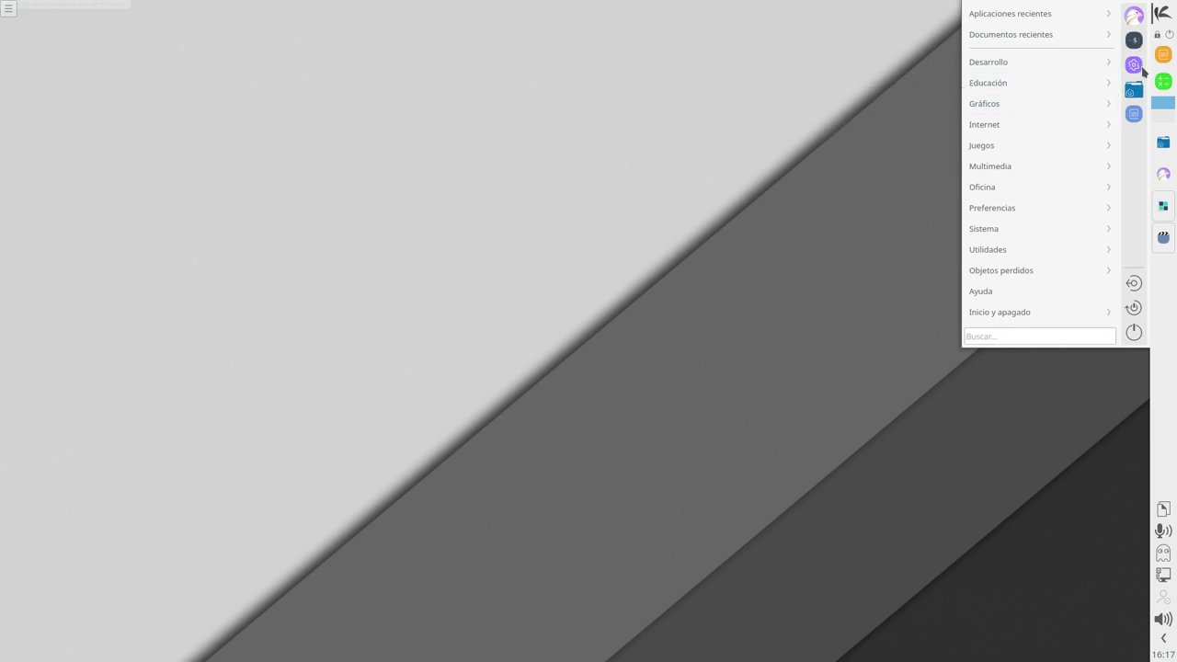
click(1134, 40)
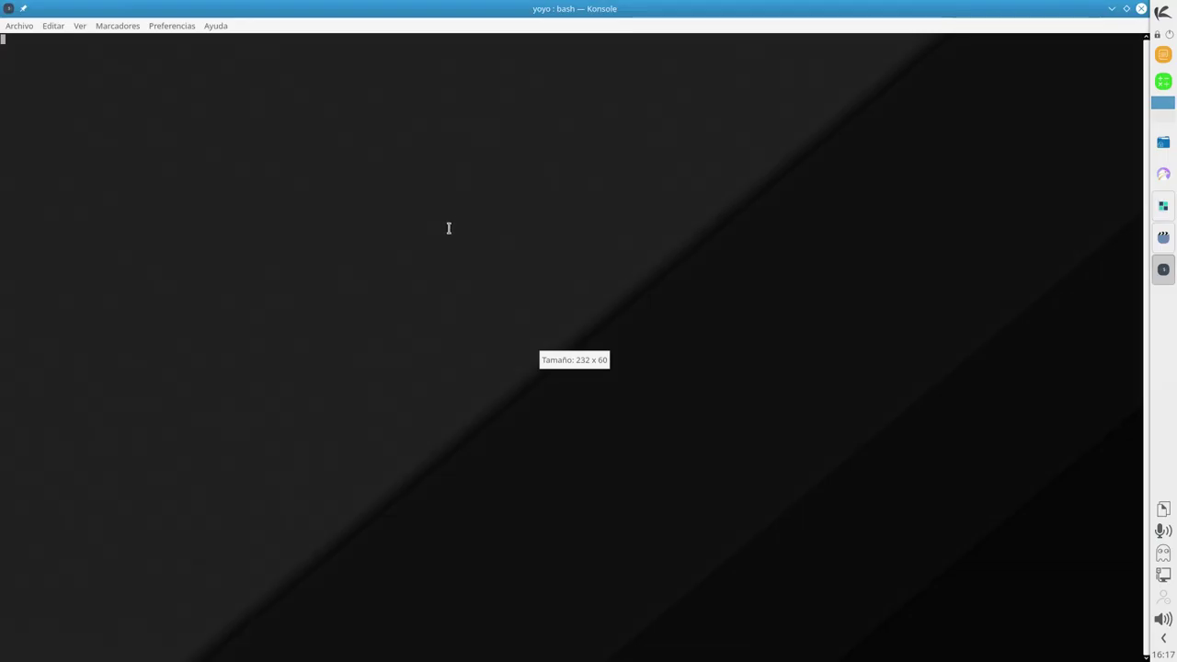
click(1127, 8)
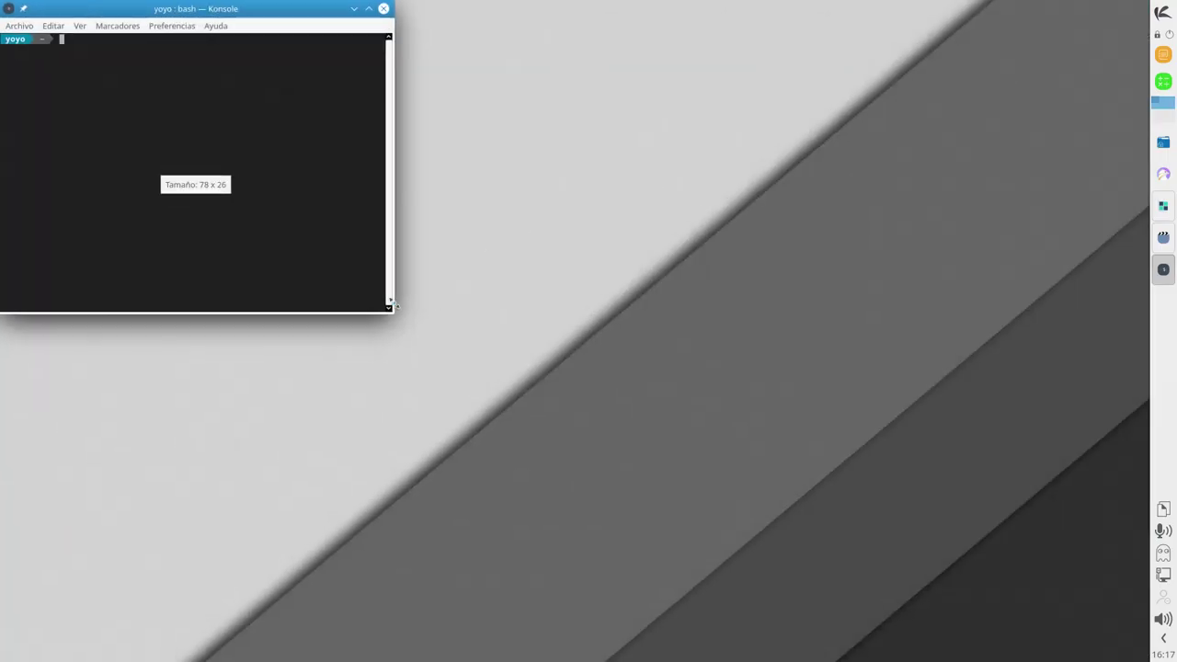
drag(391, 313, 948, 444)
drag(507, 21, 584, 84)
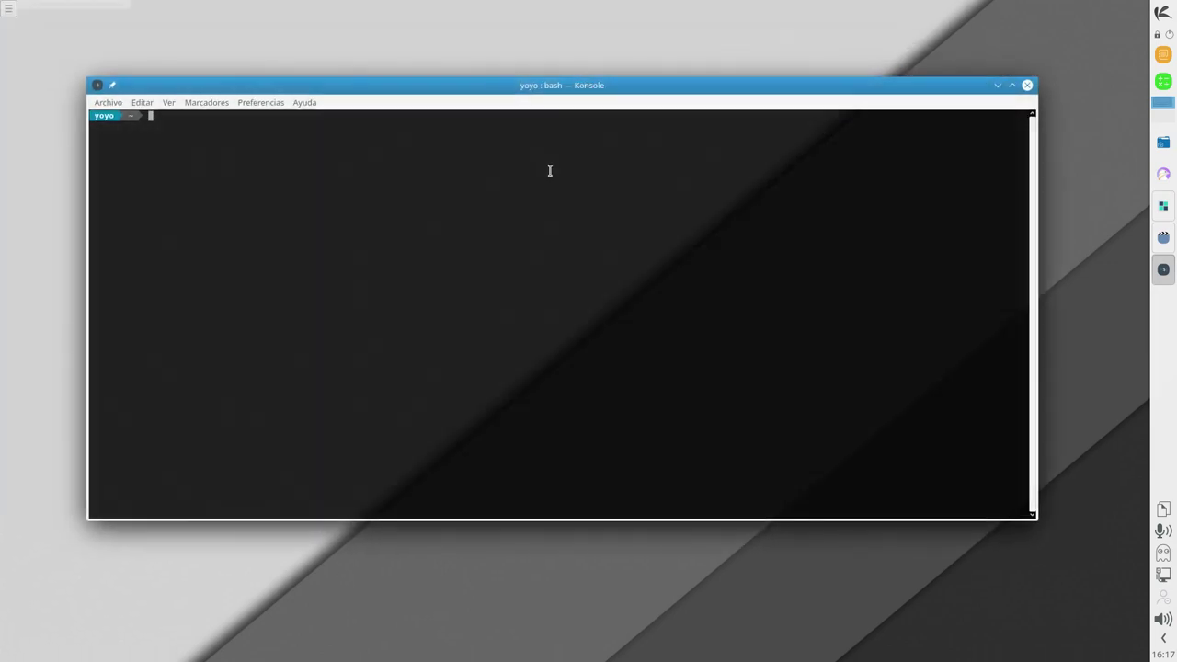
- Install the inxi package with sudo pacman -S inxi, entering the account password and confirming the installation with s
text(sudo pacman -)
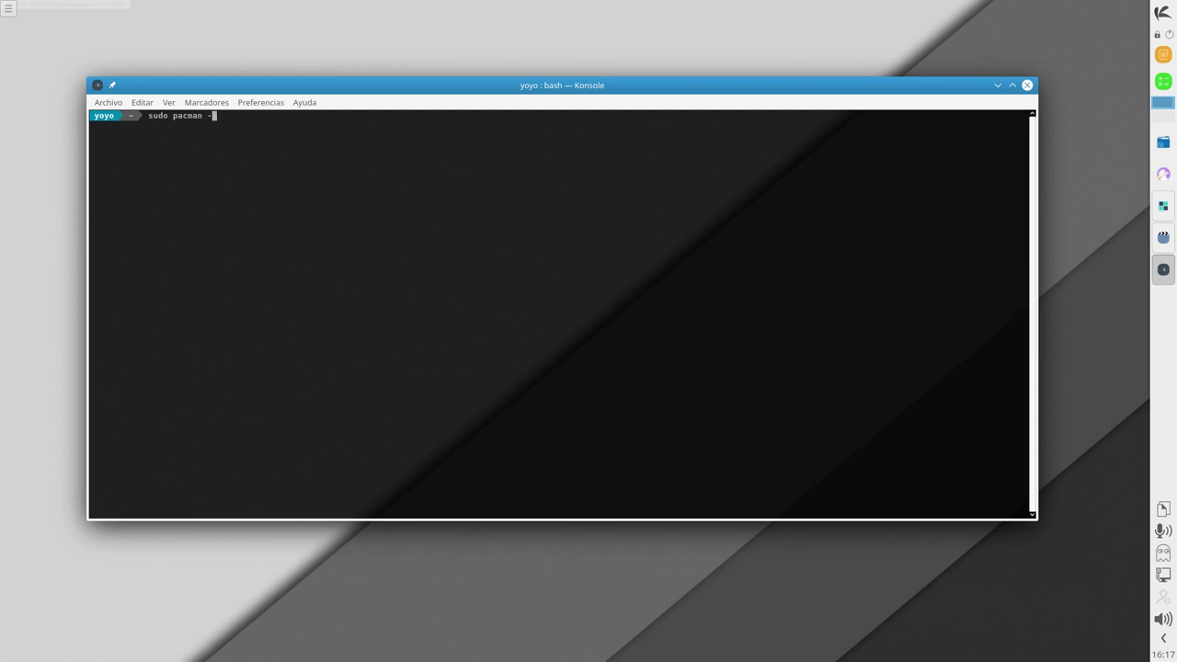
text(In inxi)
key(Return)
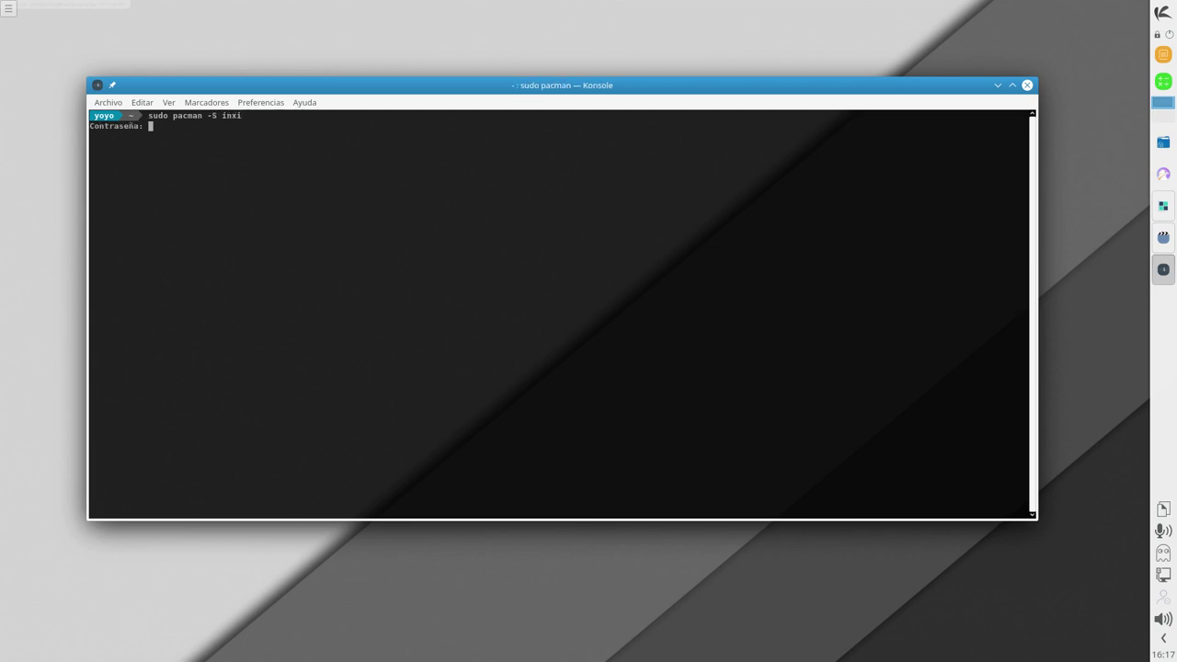
key(Return)
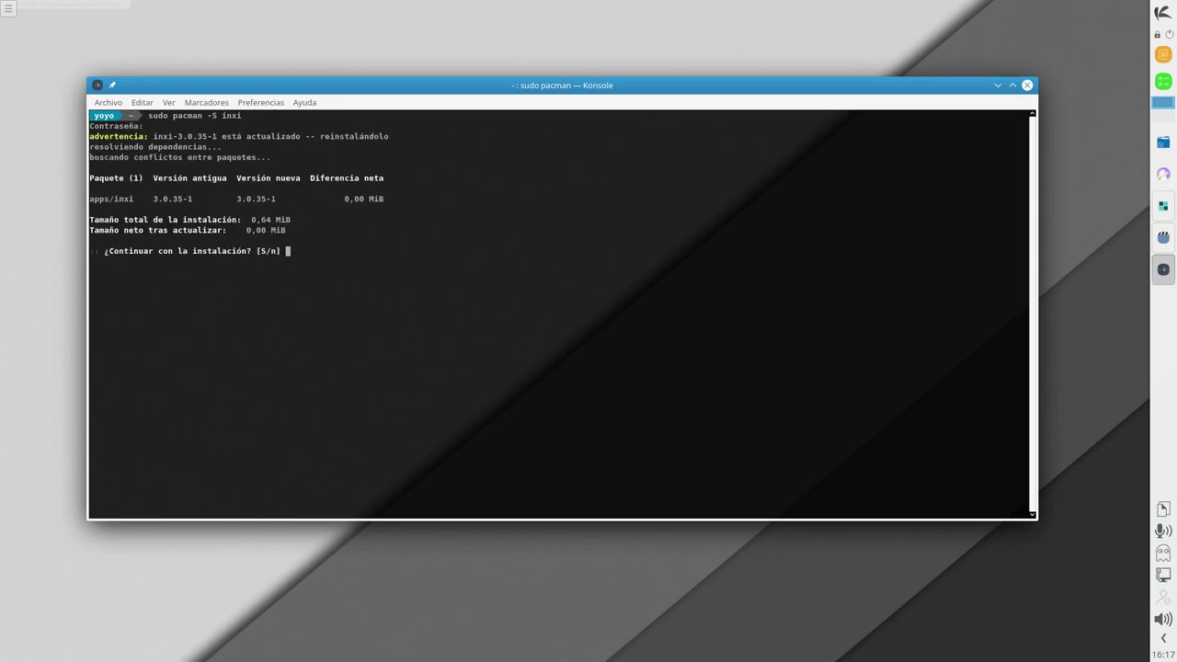
text(s)
key(Return)
- Try to install neofetch with sudo pacman -S neofetch, reusing the previous command, and close the terminal
text(clear)
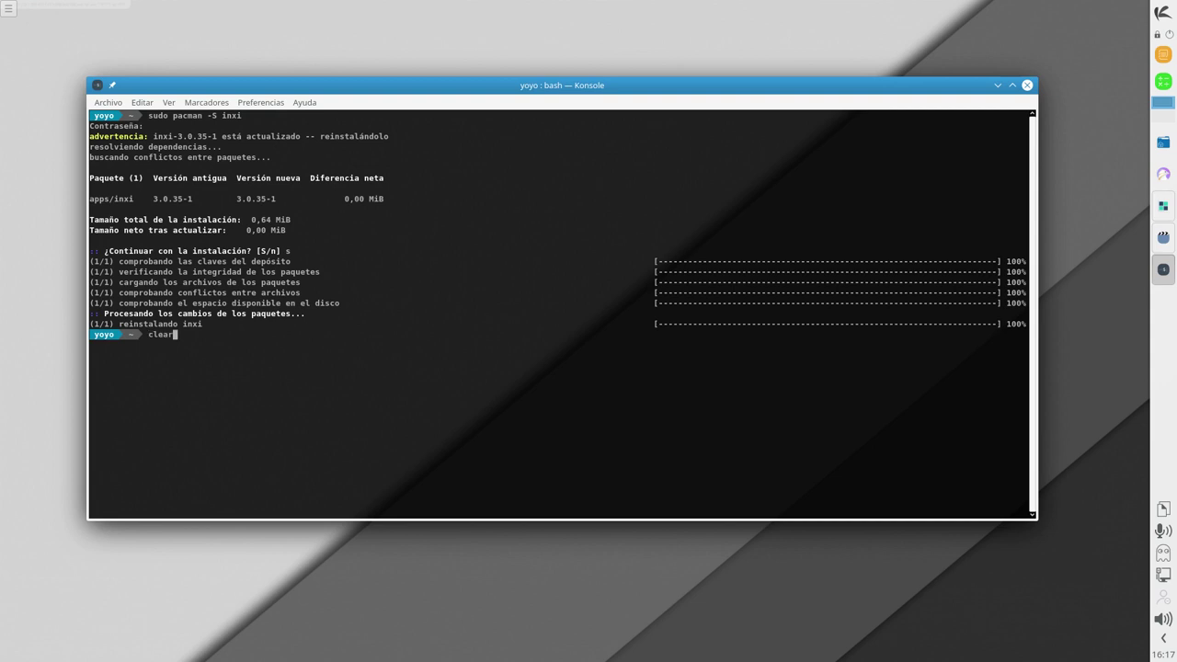
key(Up)
key(BackSpace)
key(BackSpace)
key(BackSpace)
text(neofetch)
key(Return)
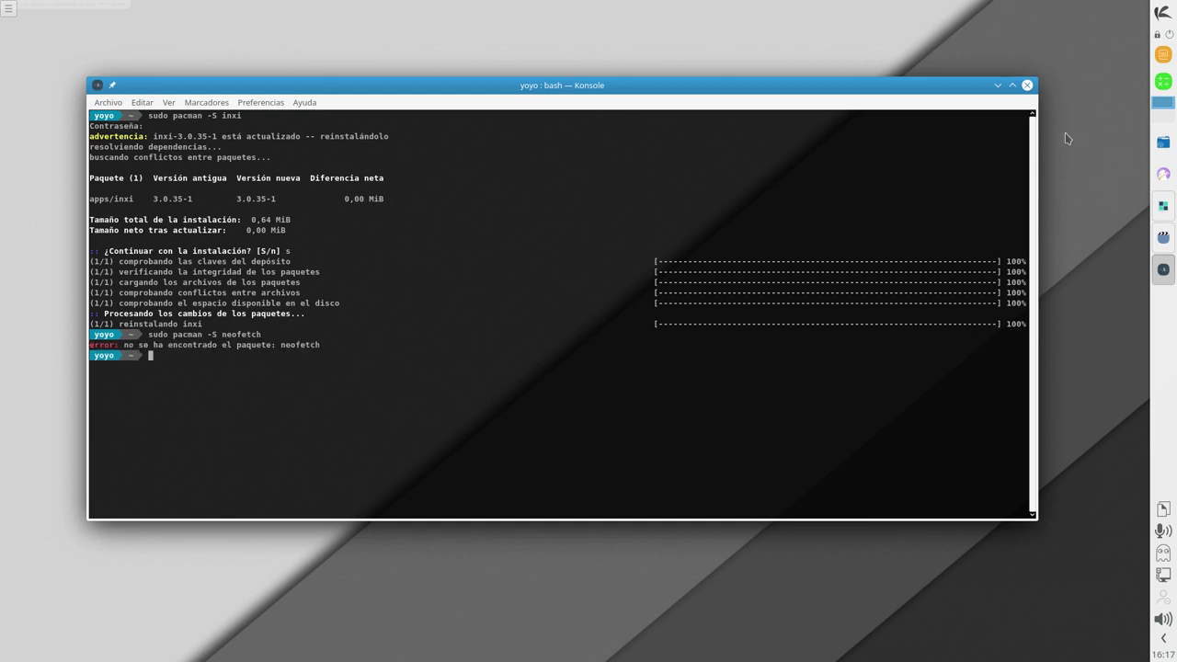
click(1027, 86)
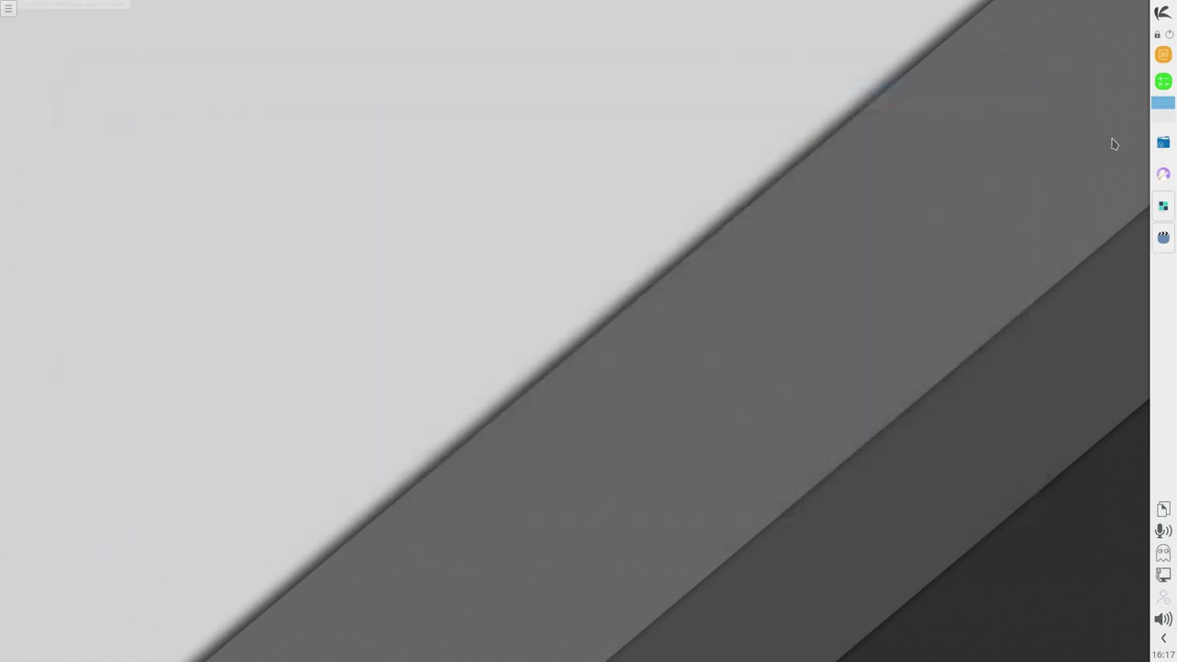
- Open the Octopi package manager, move its window toward the upper part of the desktop and enlarge it
click(1166, 16)
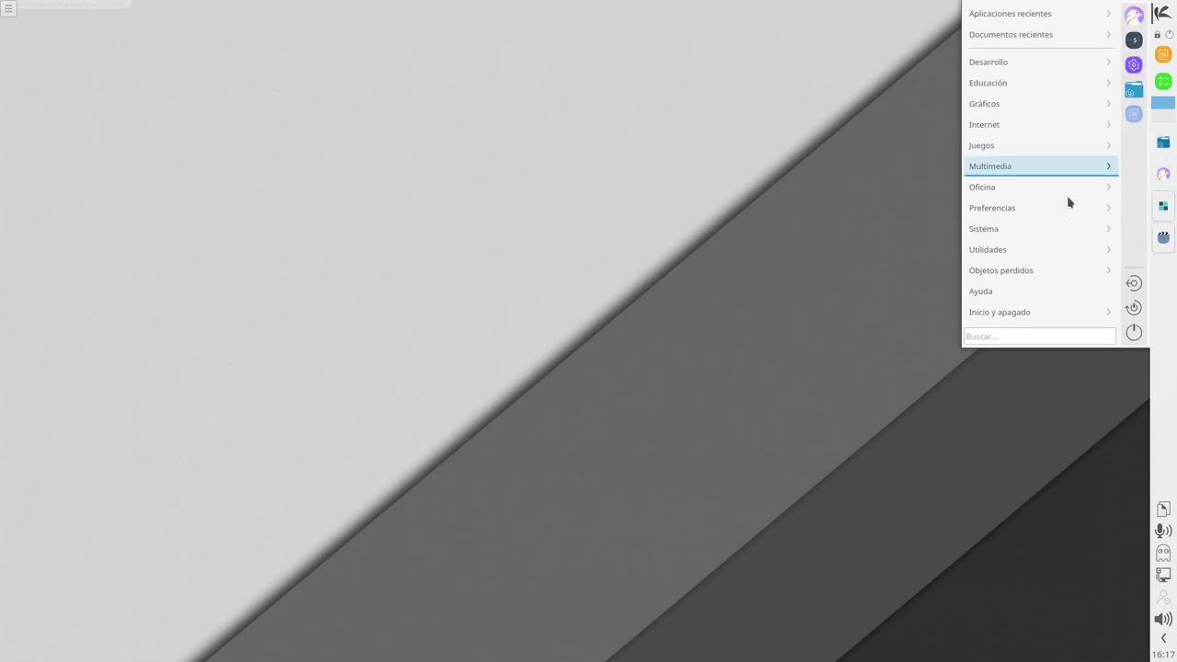
mouse_move(1012, 312)
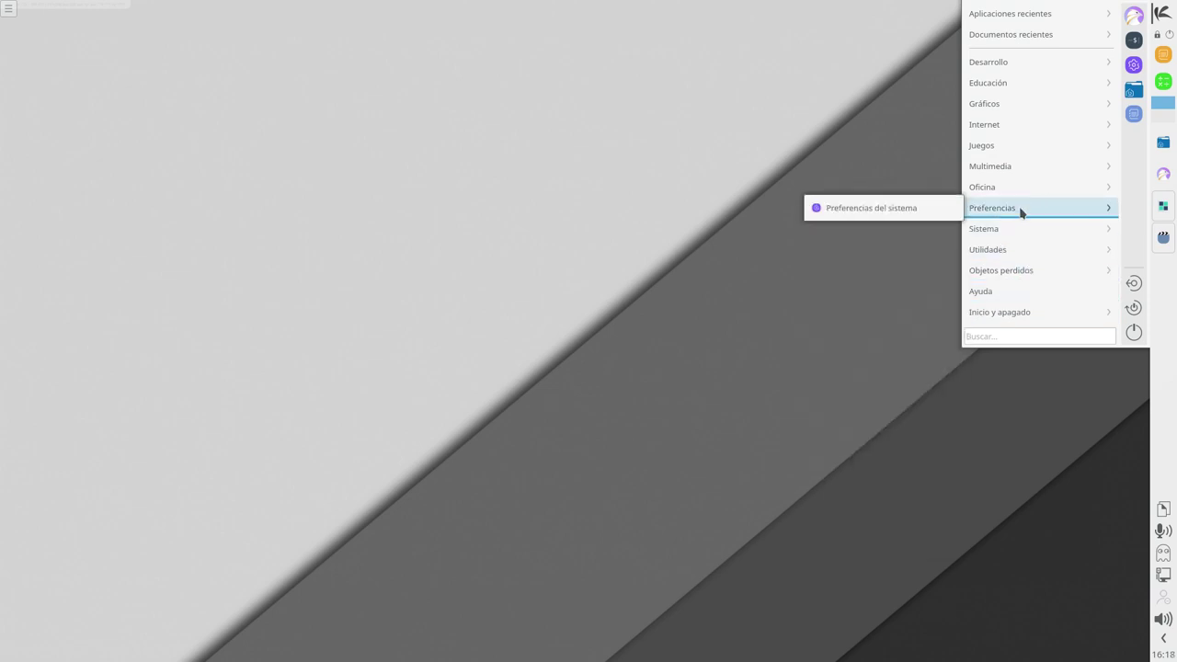
mouse_move(1015, 237)
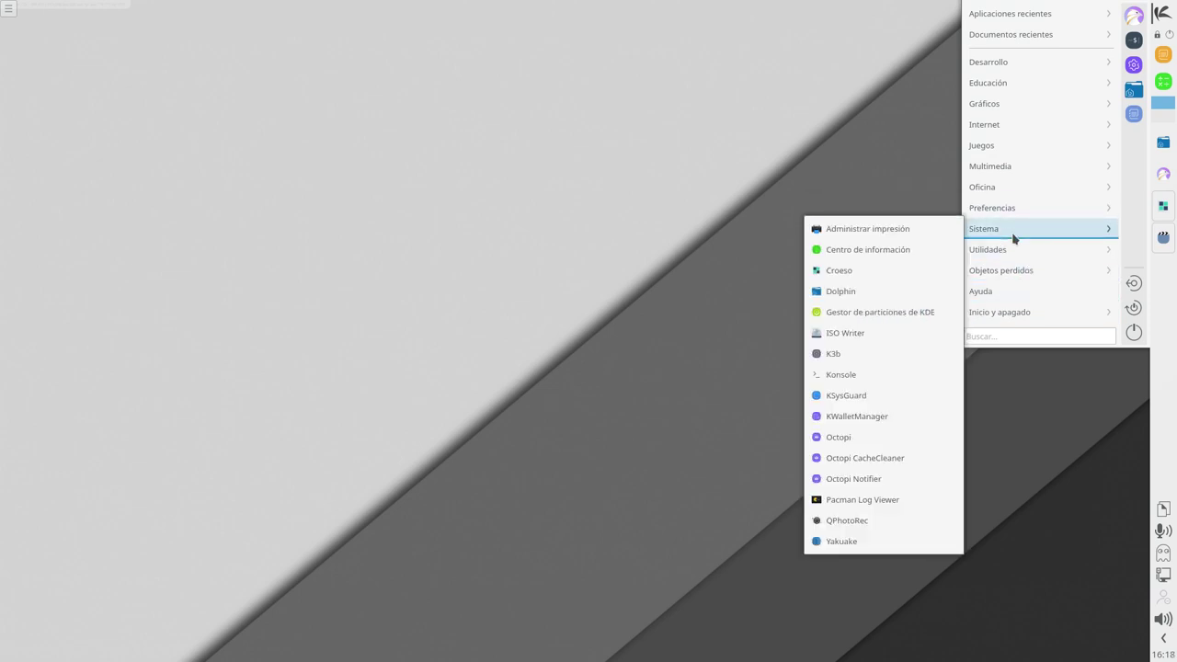
click(867, 438)
drag(560, 45, 480, 28)
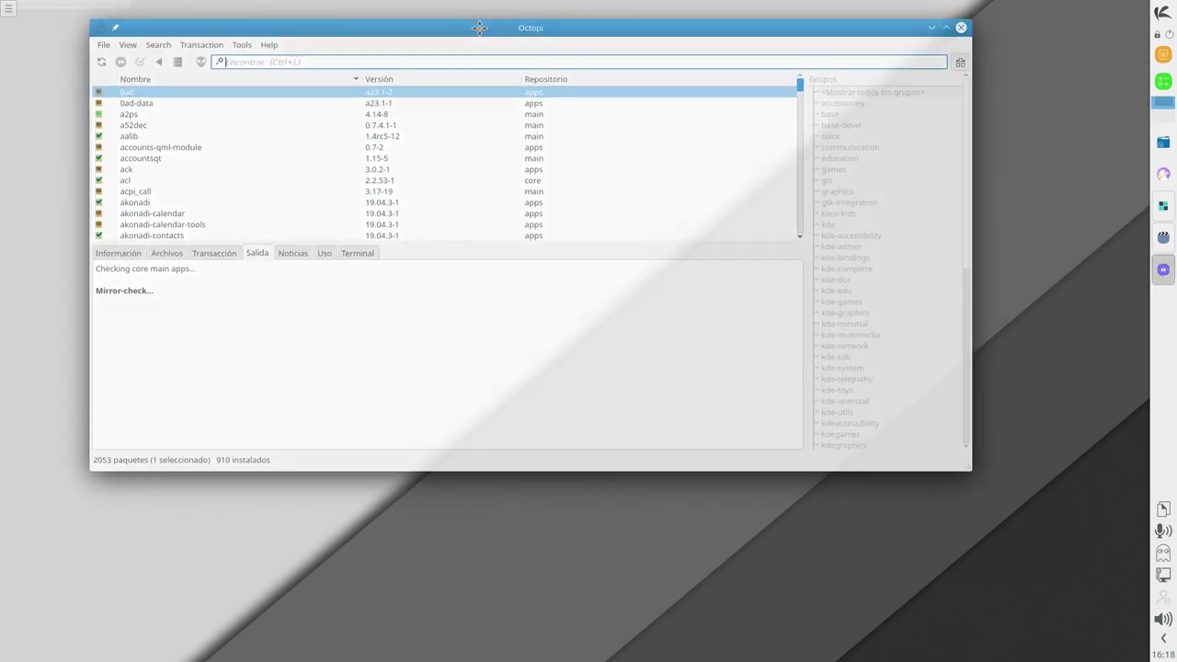
drag(970, 471, 1058, 555)
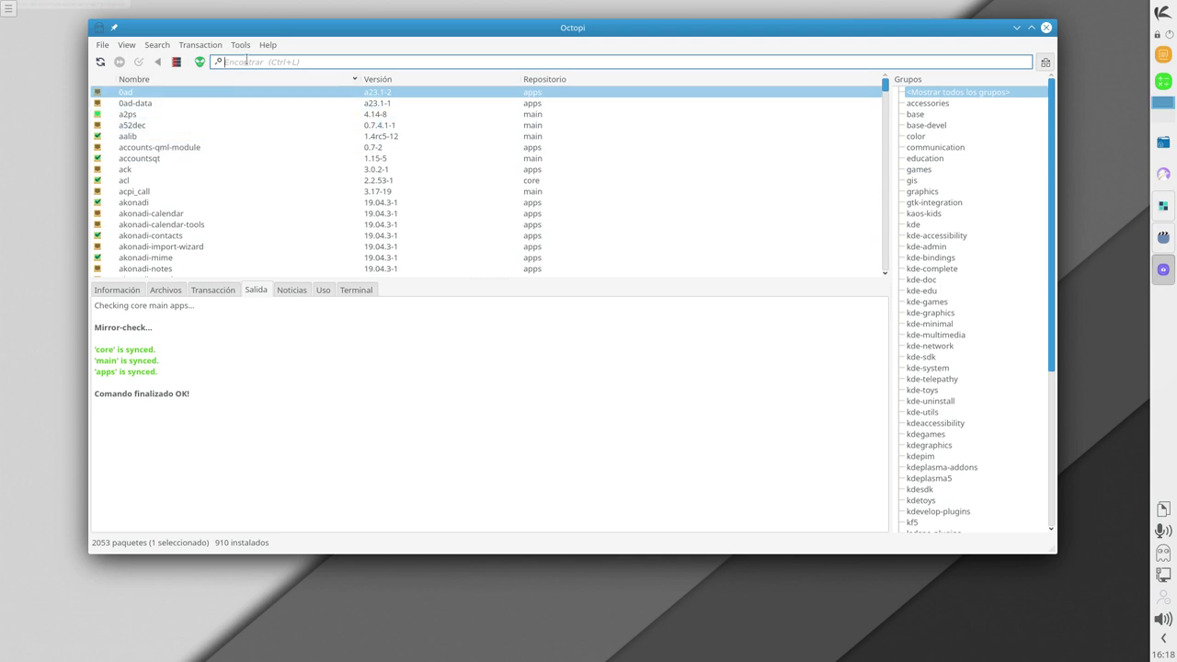
- Search the packages for firefox and mark the firefox package for installation without its optional freshplayerplugin dependency
text(firefox)
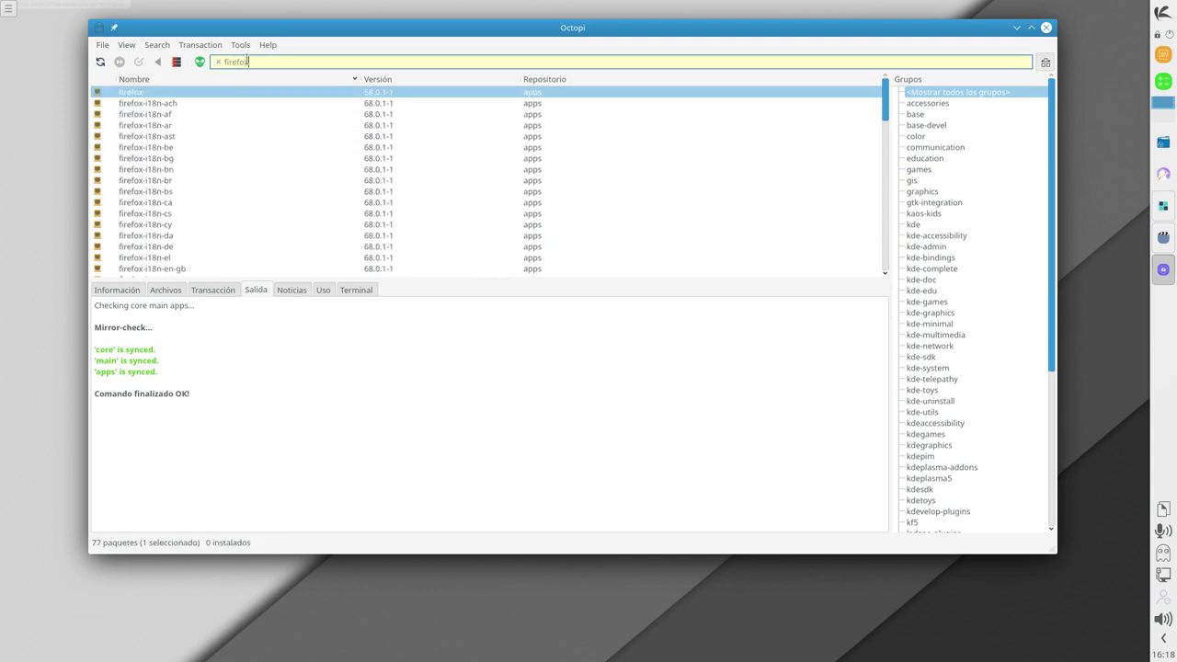
right_click(190, 92)
click(214, 117)
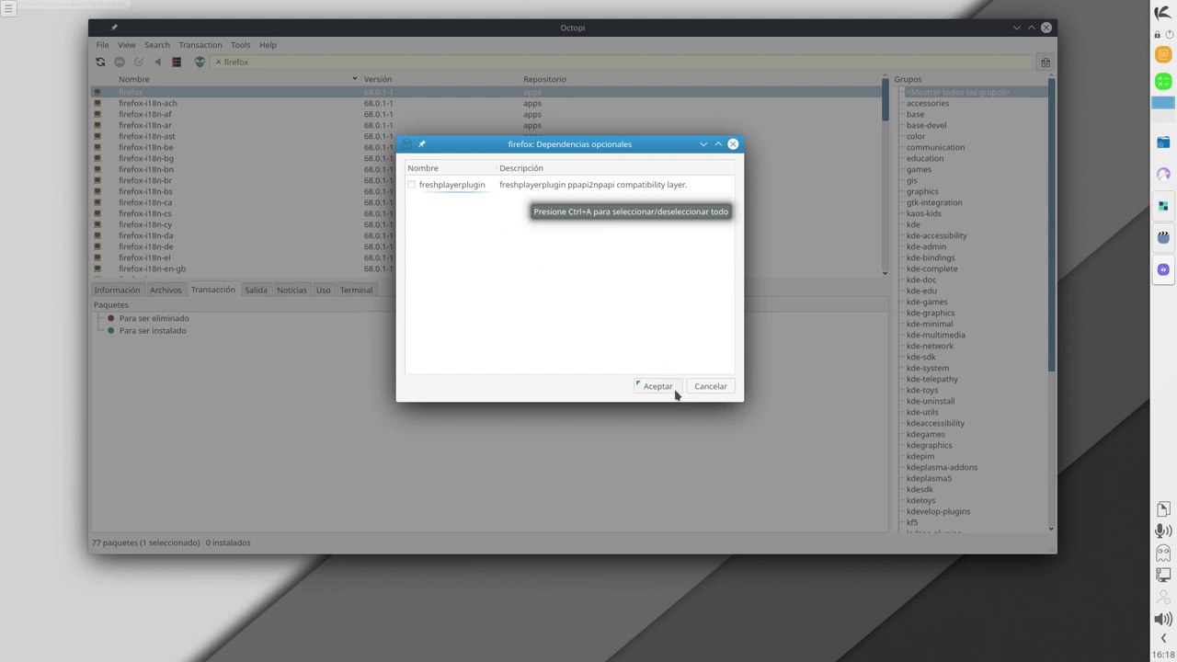
click(728, 391)
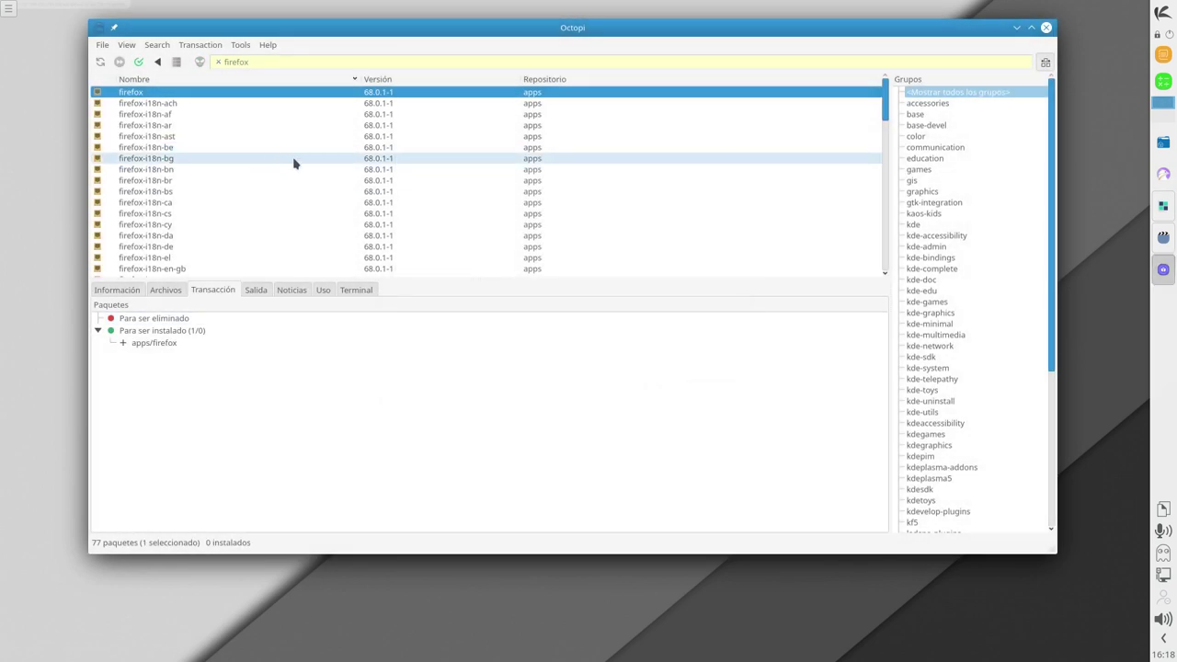
- Mark the Spanish language pack firefox-i18n-es-es for installation as well
scroll(303, 164, down, 7)
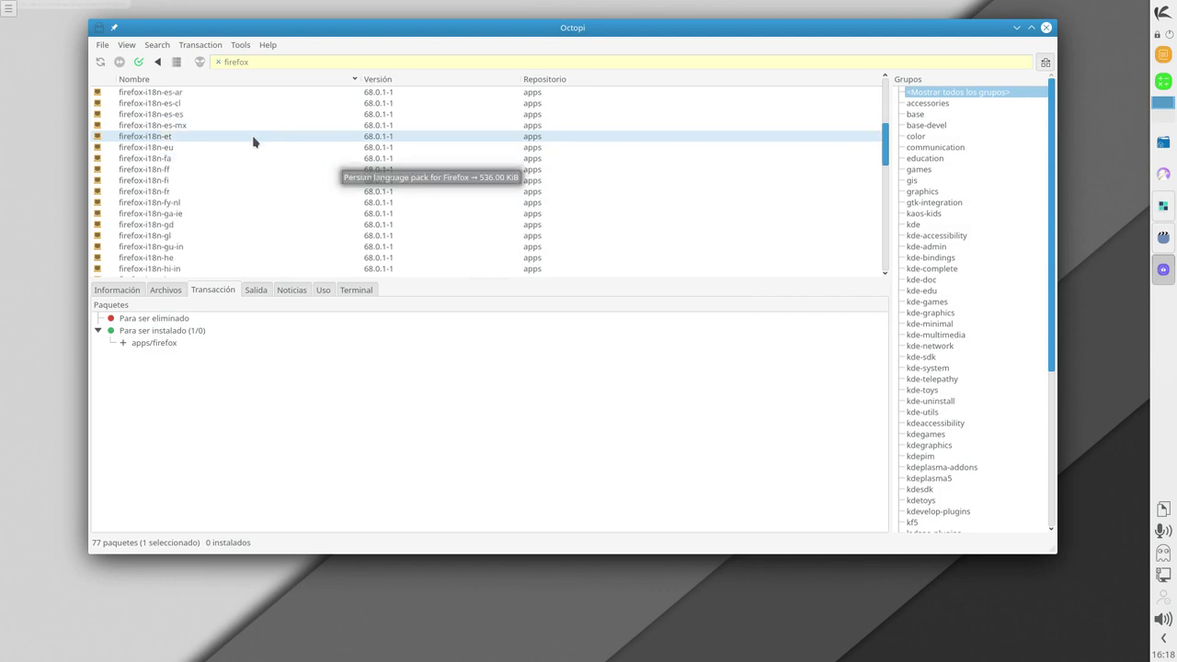
click(235, 115)
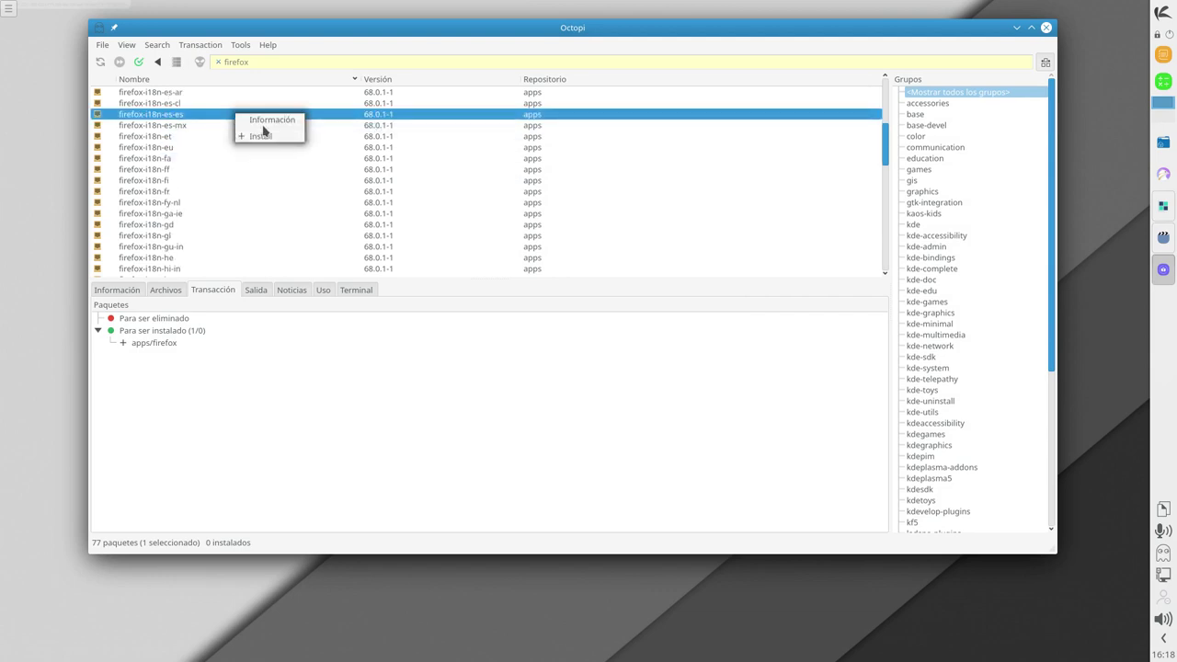
click(257, 136)
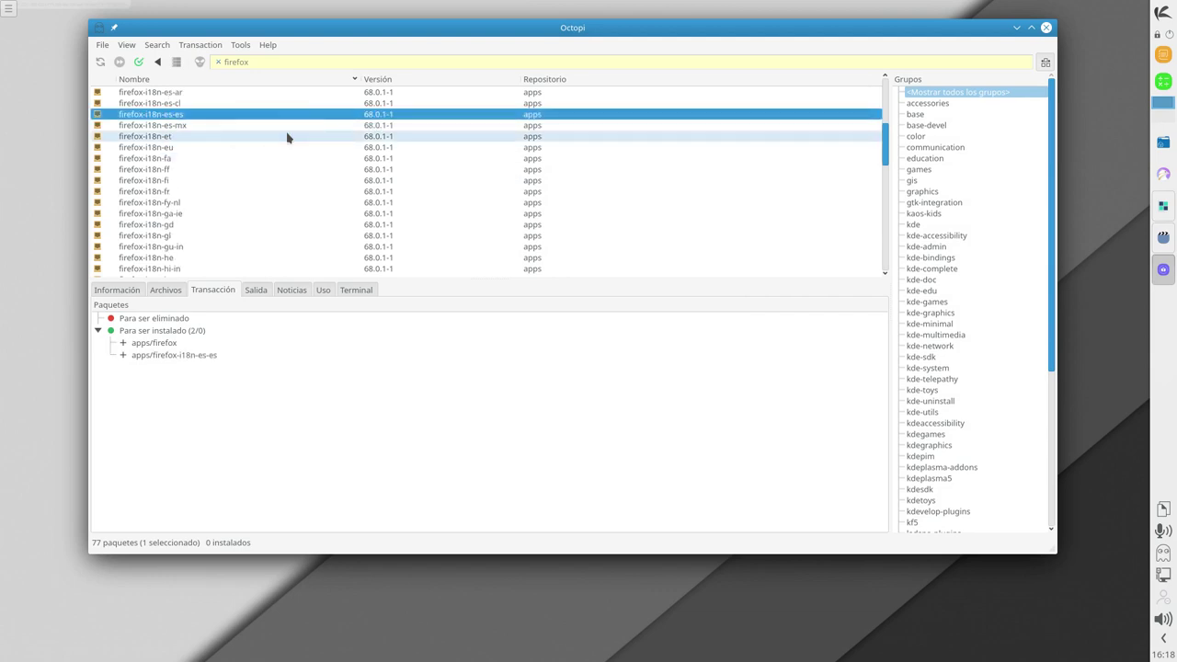
- Commit the package transaction, review the packages required for download, confirm it and authorize the installation with the account password
click(138, 62)
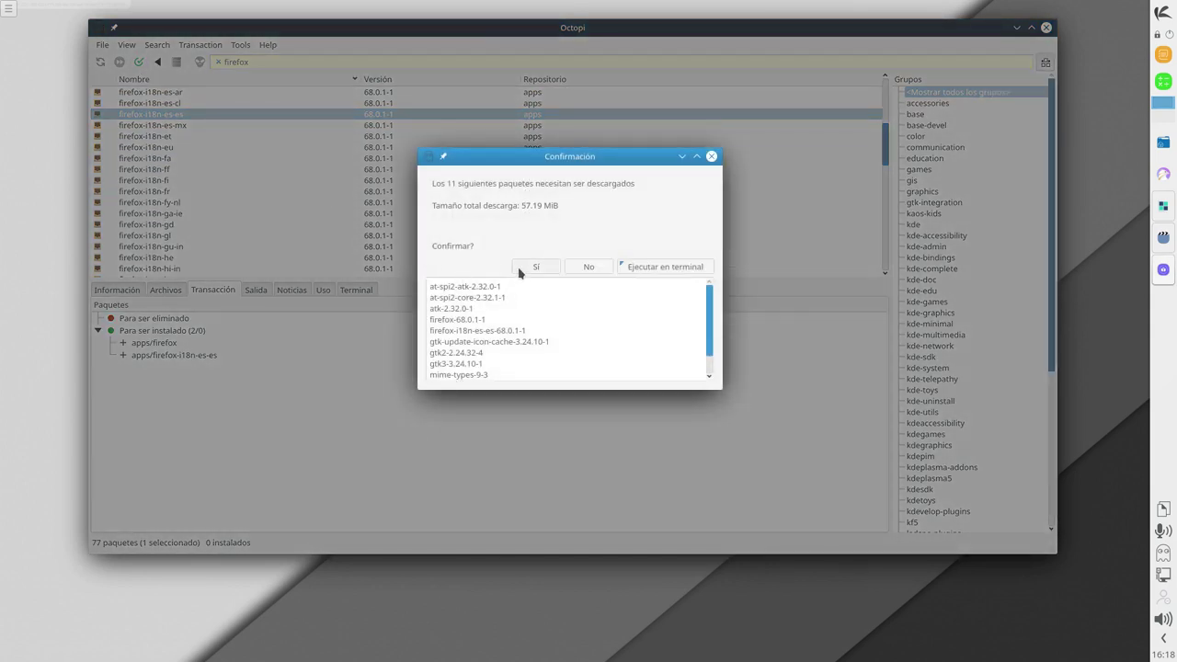
scroll(536, 322, down, 1)
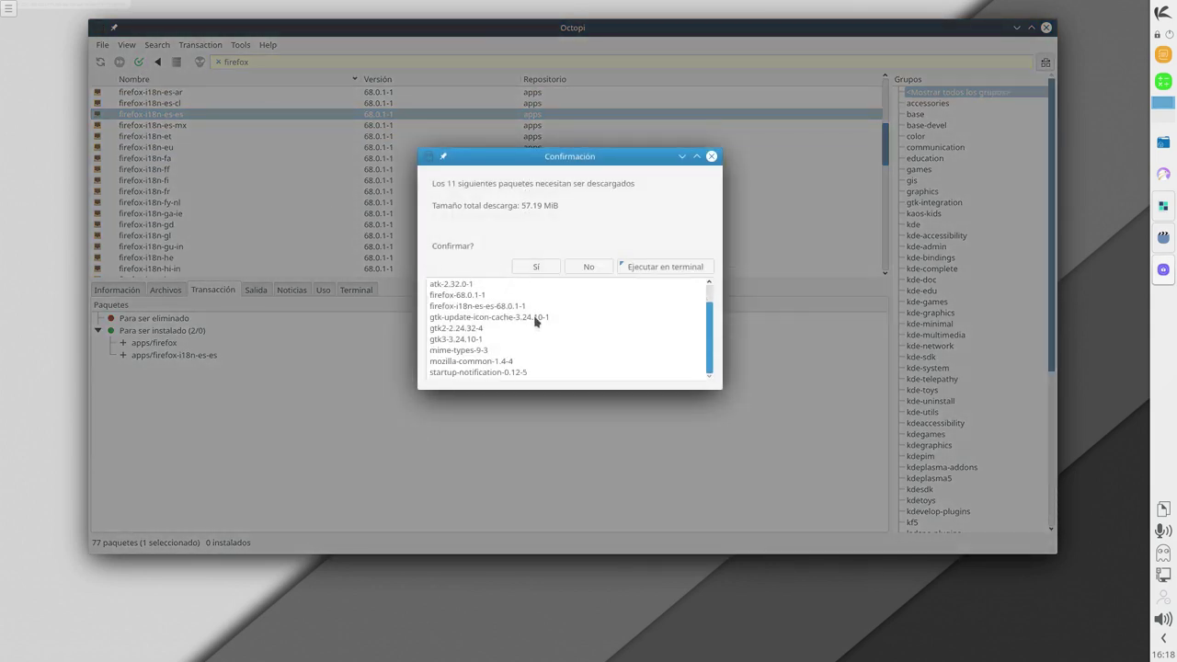
scroll(536, 320, up, 2)
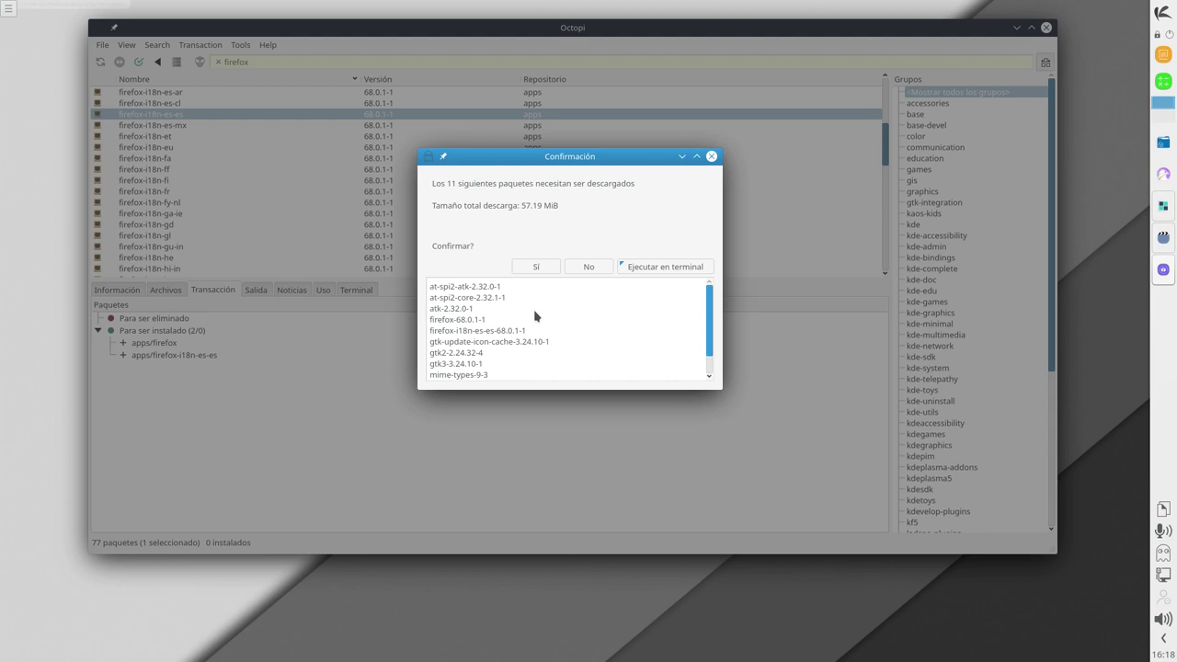
scroll(534, 309, down, 1)
click(537, 267)
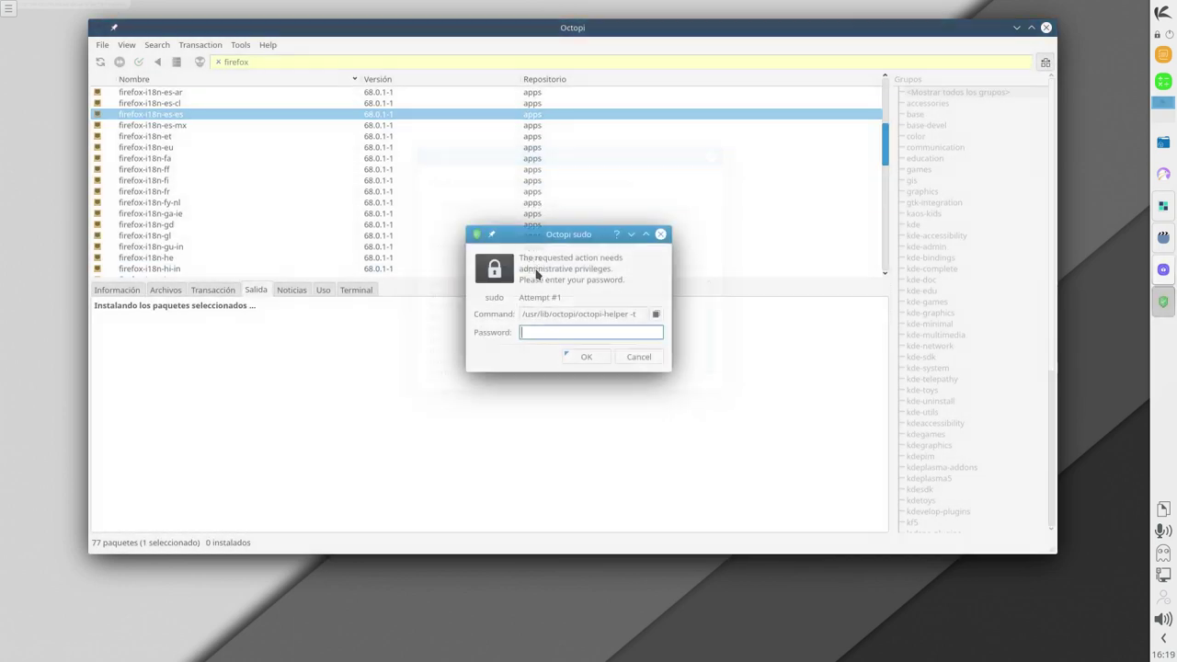
text(●●●●●)
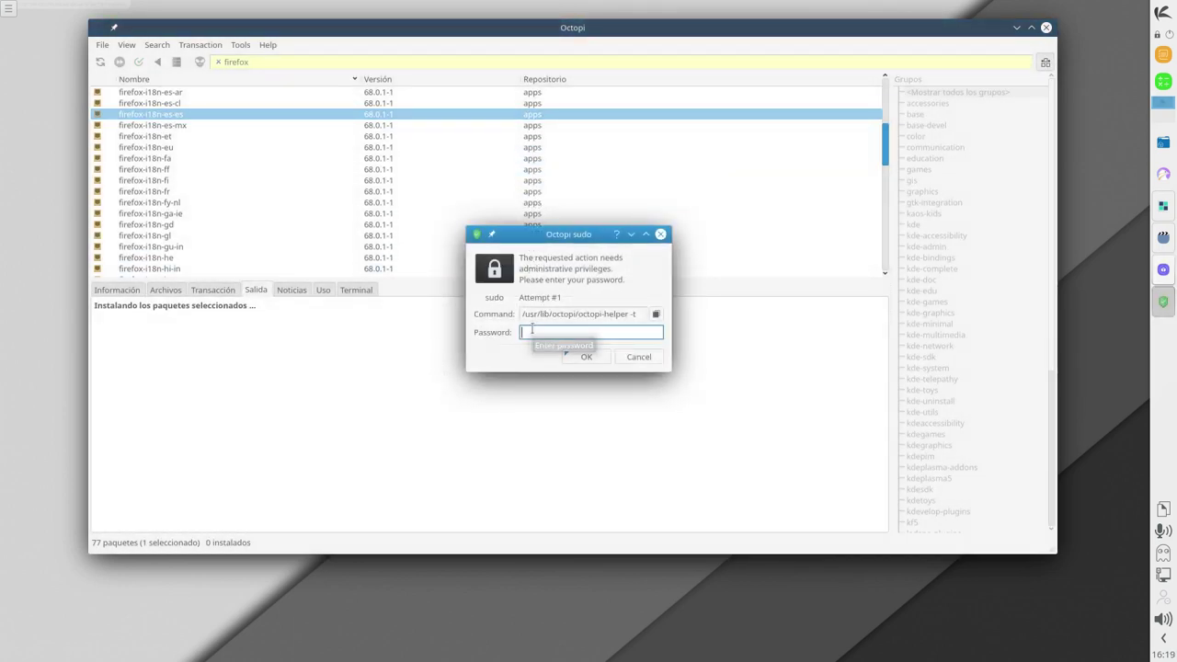
text(●●●)
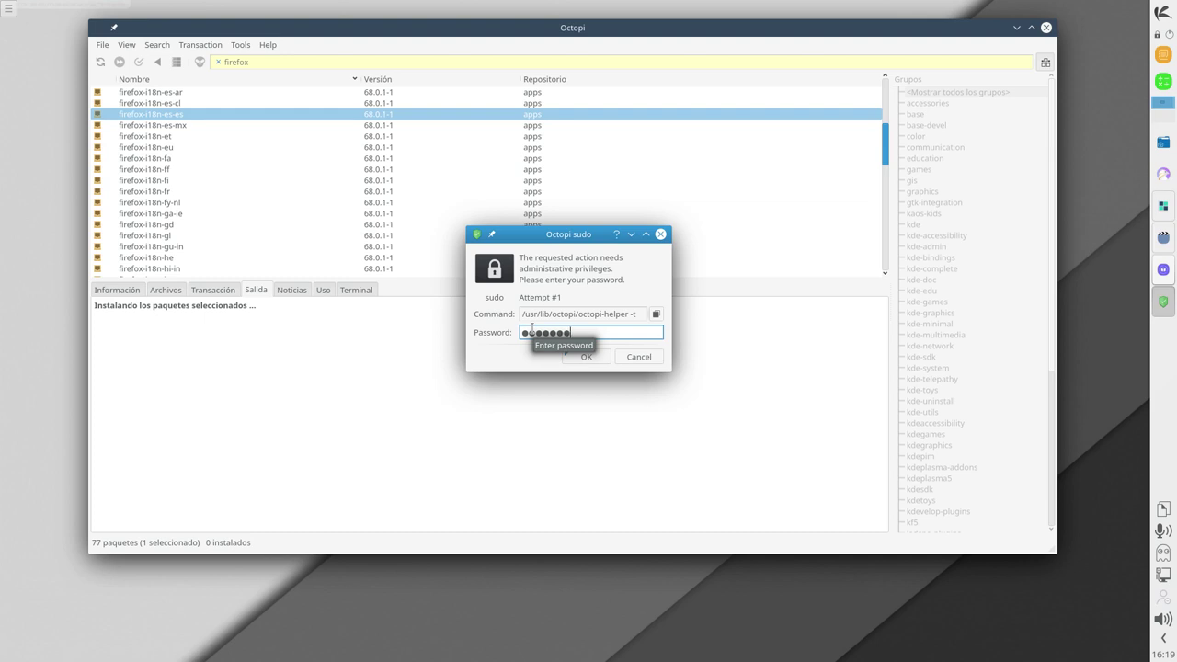
key(Return)
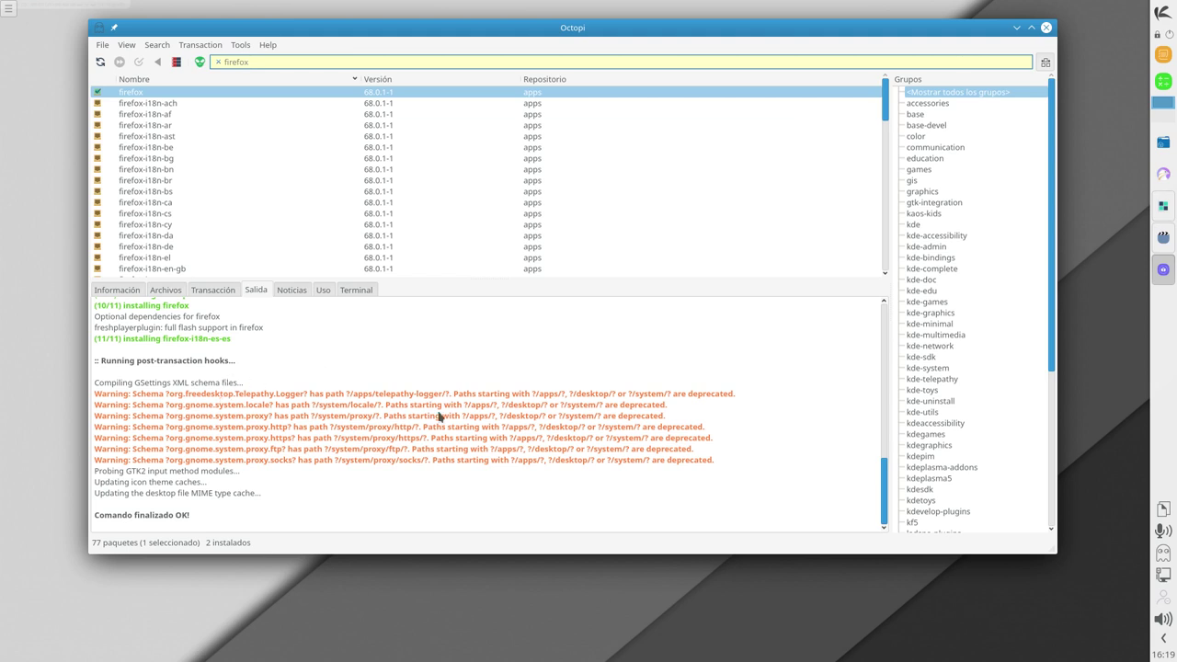
scroll(632, 452, down, 1)
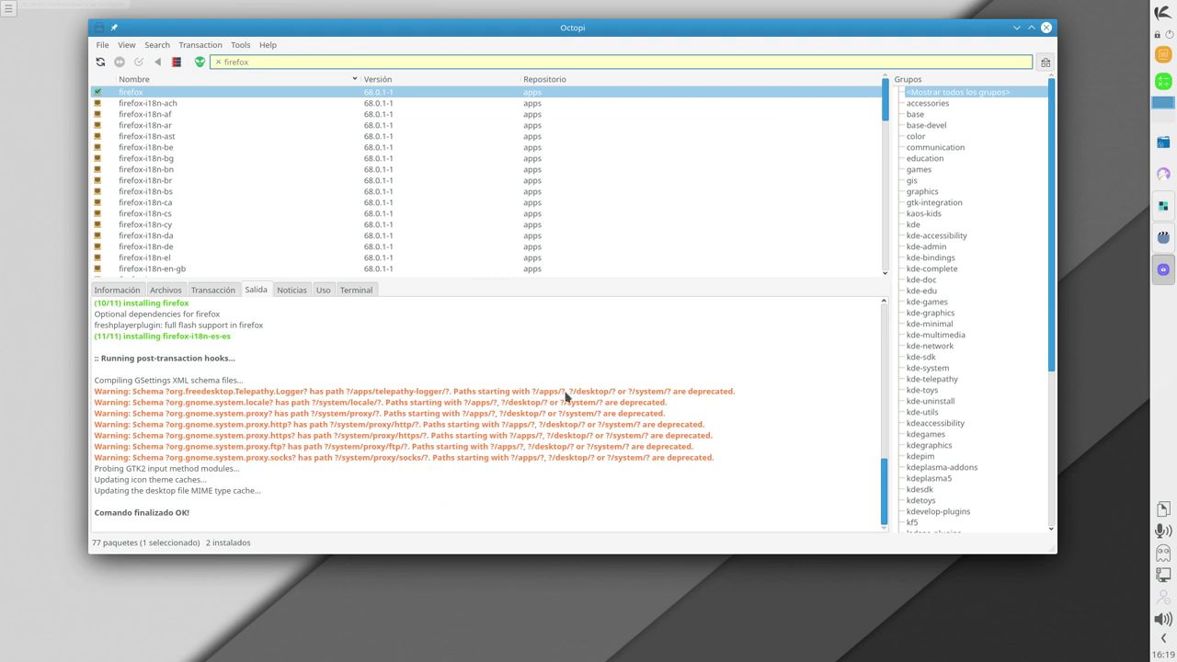
- Minimize Octopi, launch Firefox from the Internet applications and move its window toward the middle of the desktop
click(1016, 28)
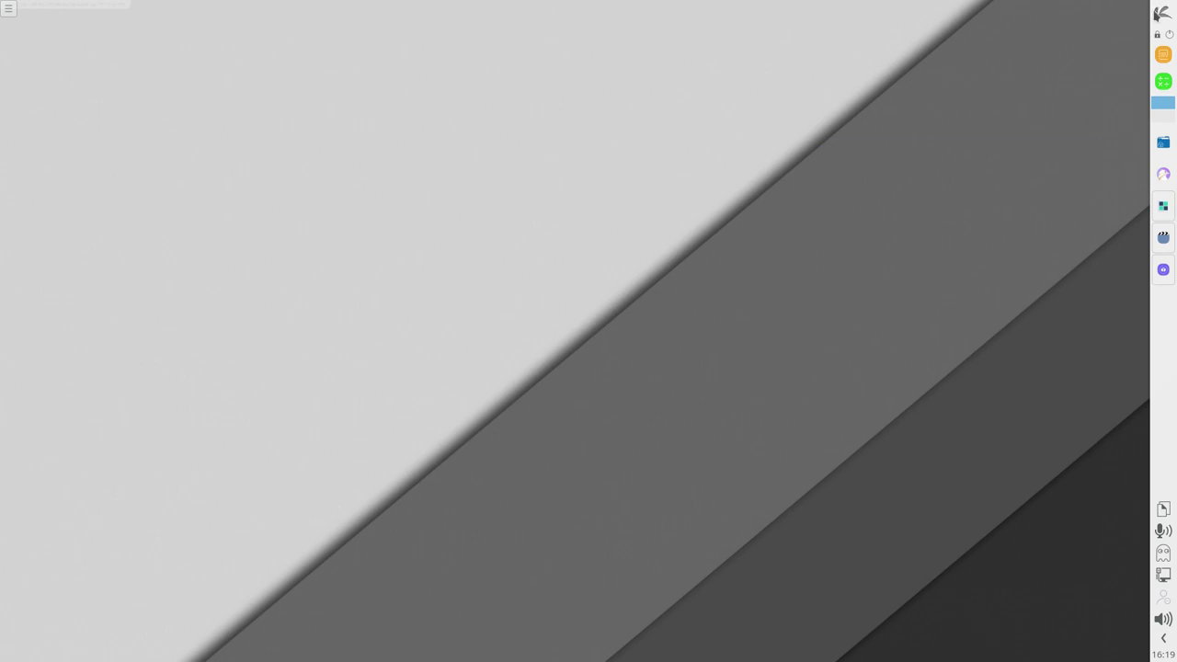
click(1162, 13)
mouse_move(1018, 199)
mouse_move(1009, 123)
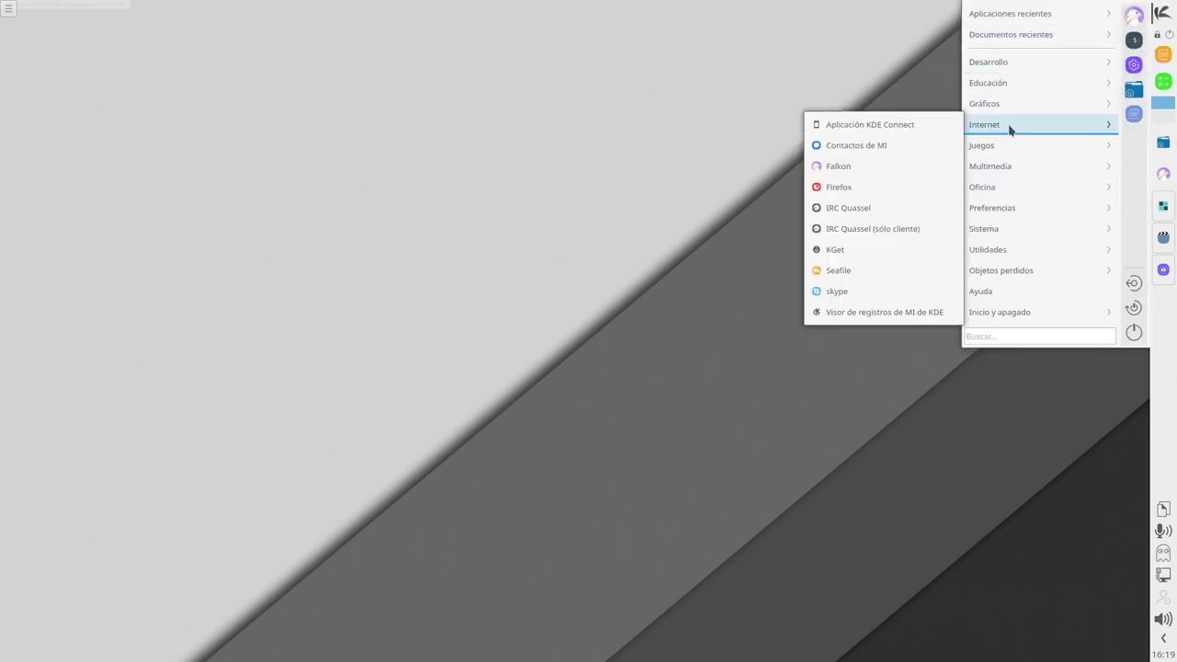
click(847, 187)
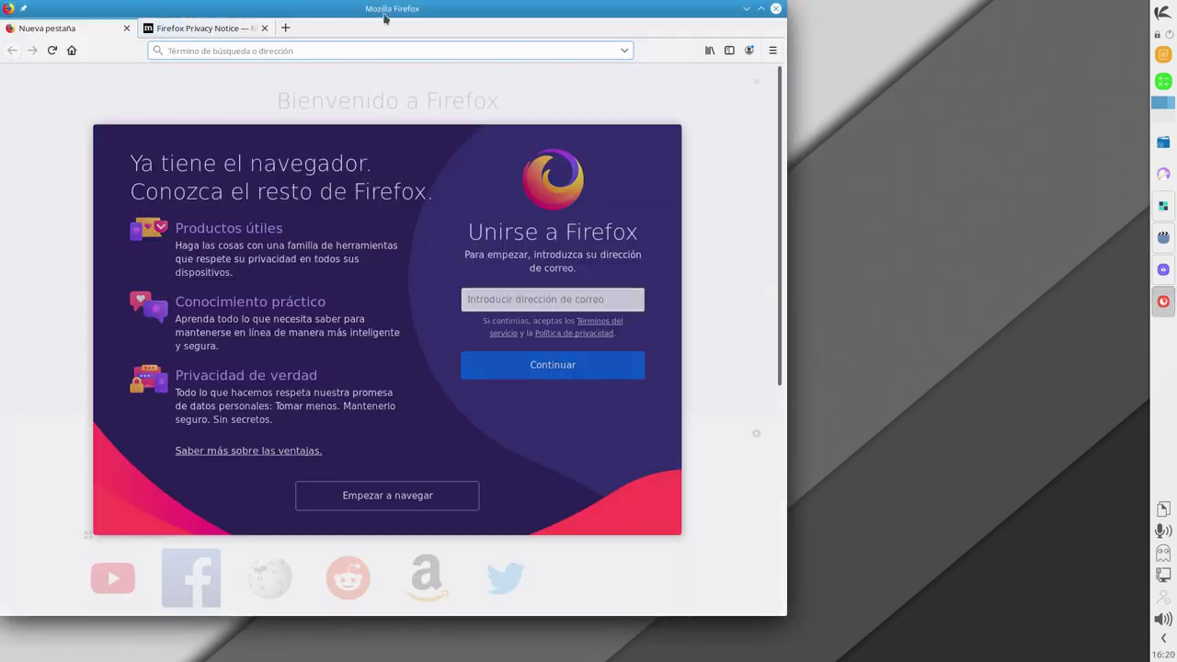
drag(387, 7, 533, 16)
- Show Firefox's menu bar (Barra de menús), then view and close the Acerca de Firefox version information
right_click(542, 40)
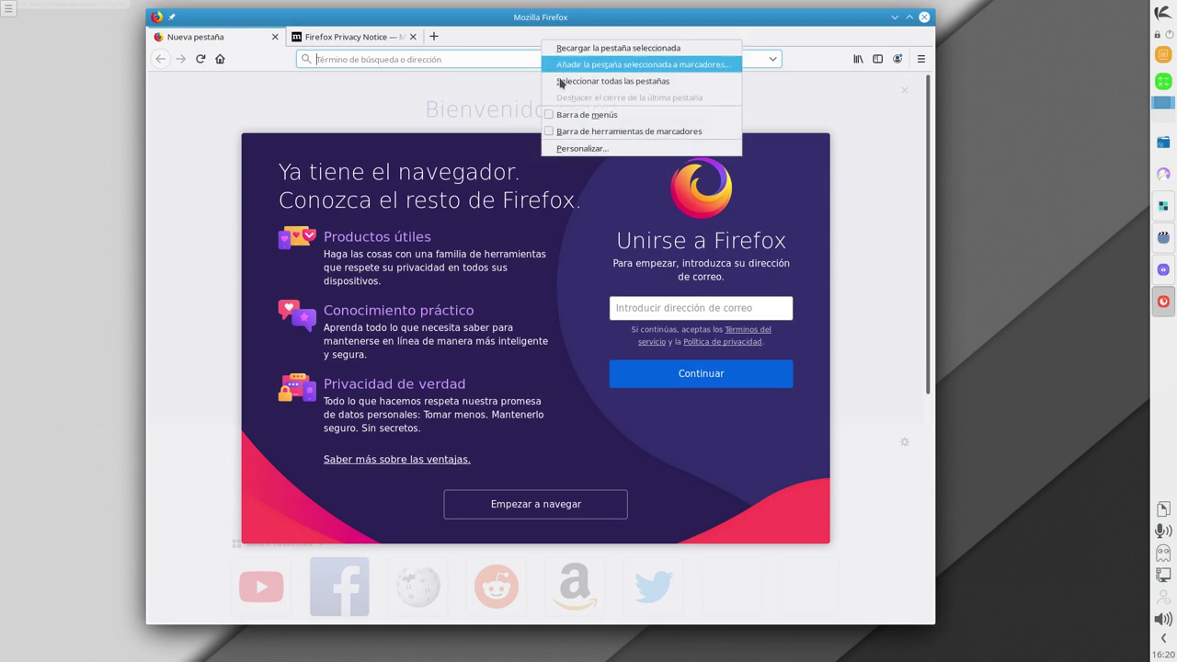
click(573, 114)
click(428, 39)
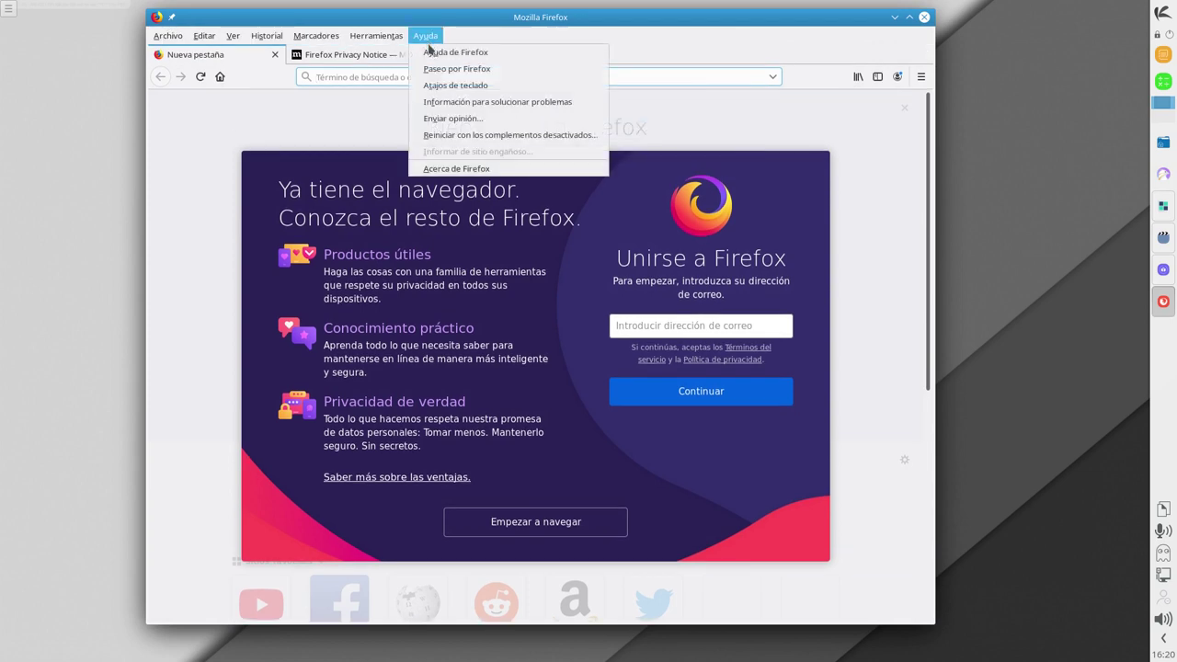
click(437, 167)
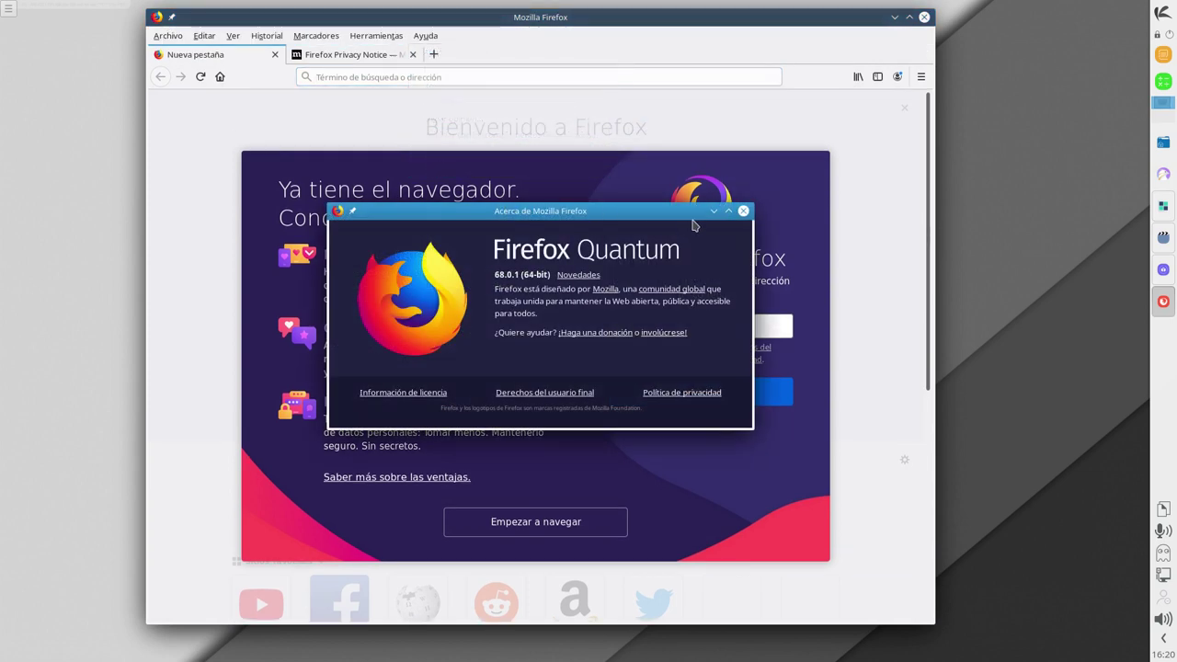
click(743, 211)
- Move the Firefox window slightly down and close the browser with all its tabs
drag(724, 23, 724, 45)
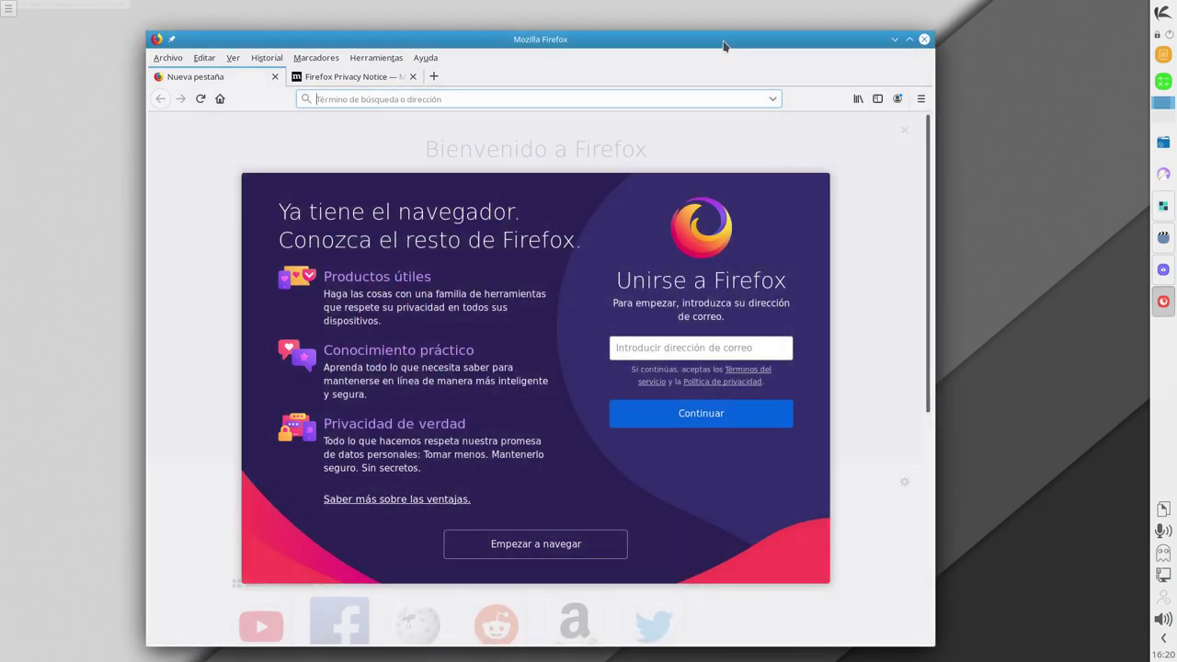
click(924, 39)
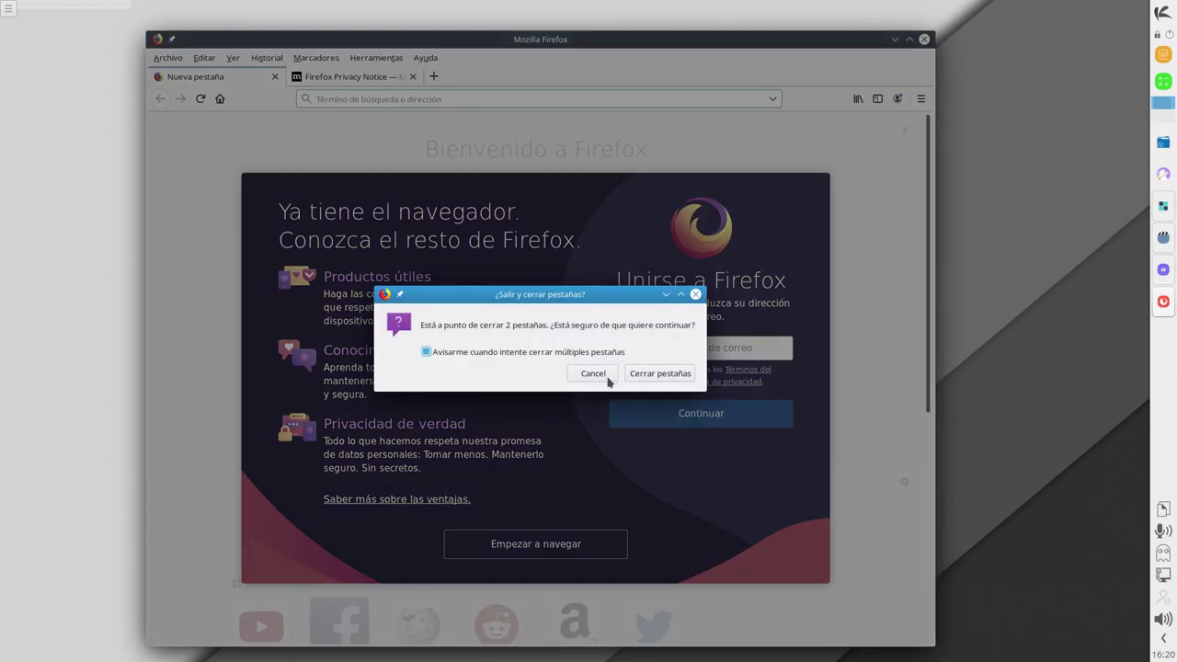
click(660, 374)
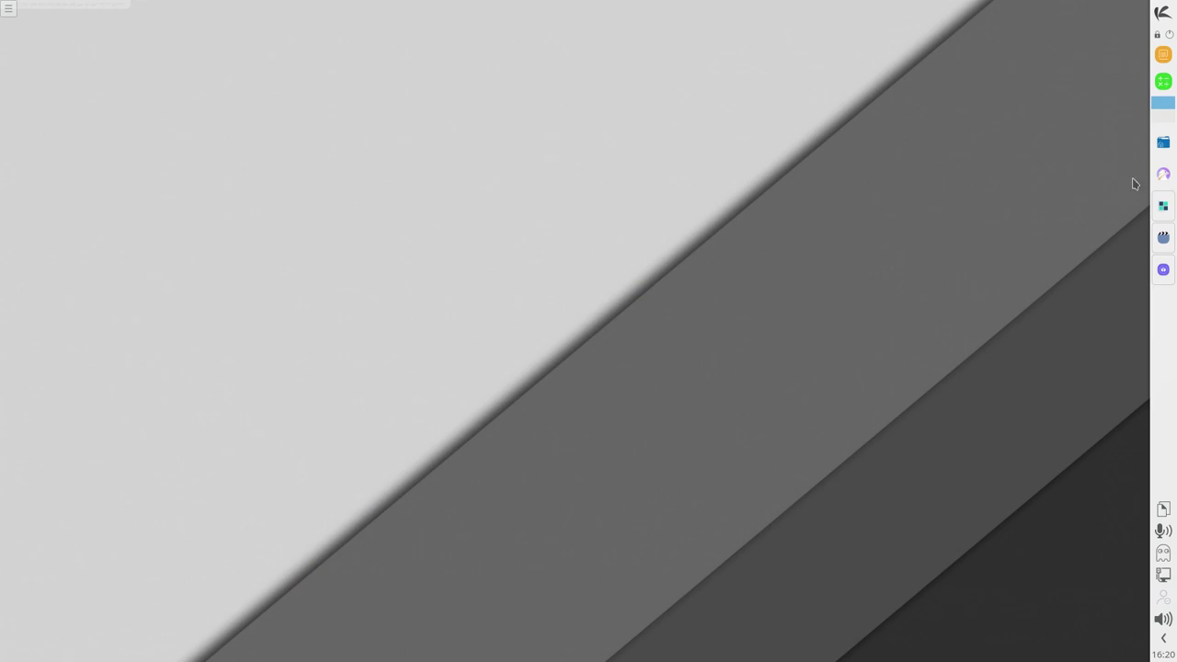
- Restore Octopi and review its General, Backend, Icono and SU herramienta options, leaving the dialog without saving
click(1164, 270)
click(192, 53)
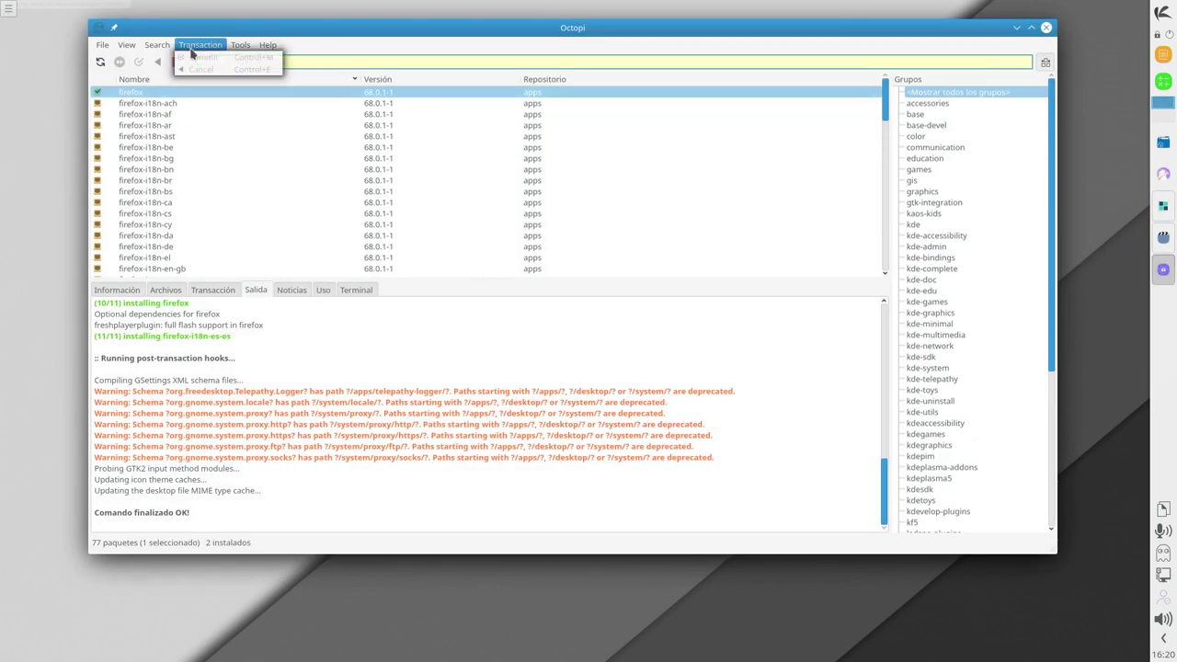
mouse_move(238, 52)
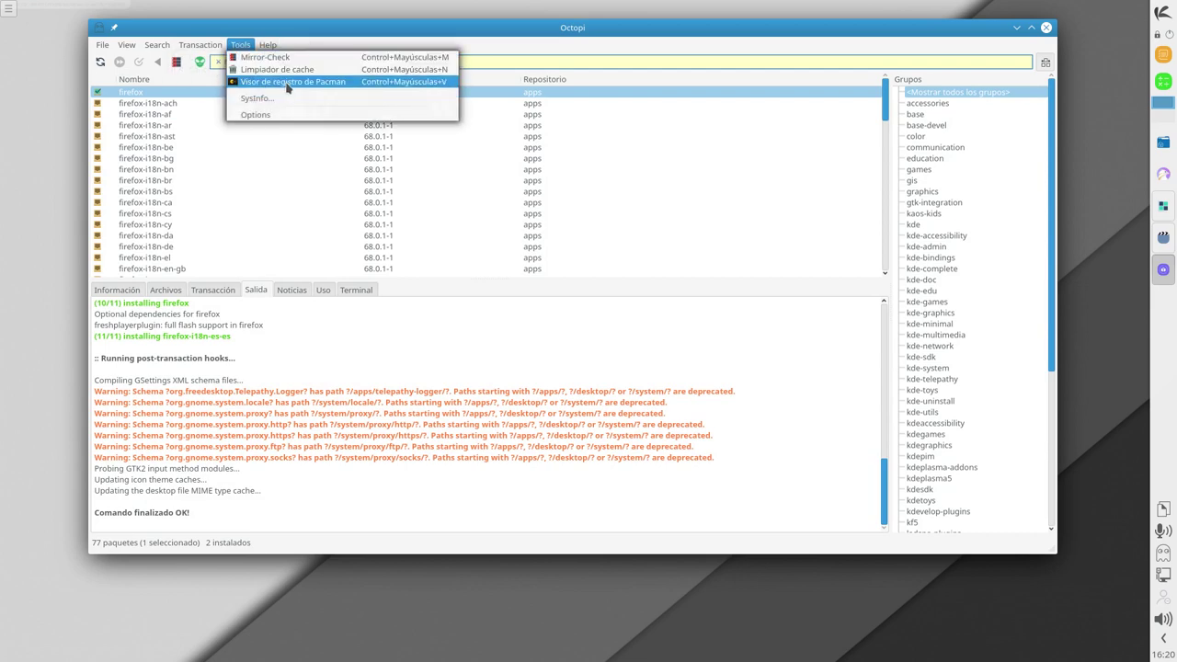
click(263, 113)
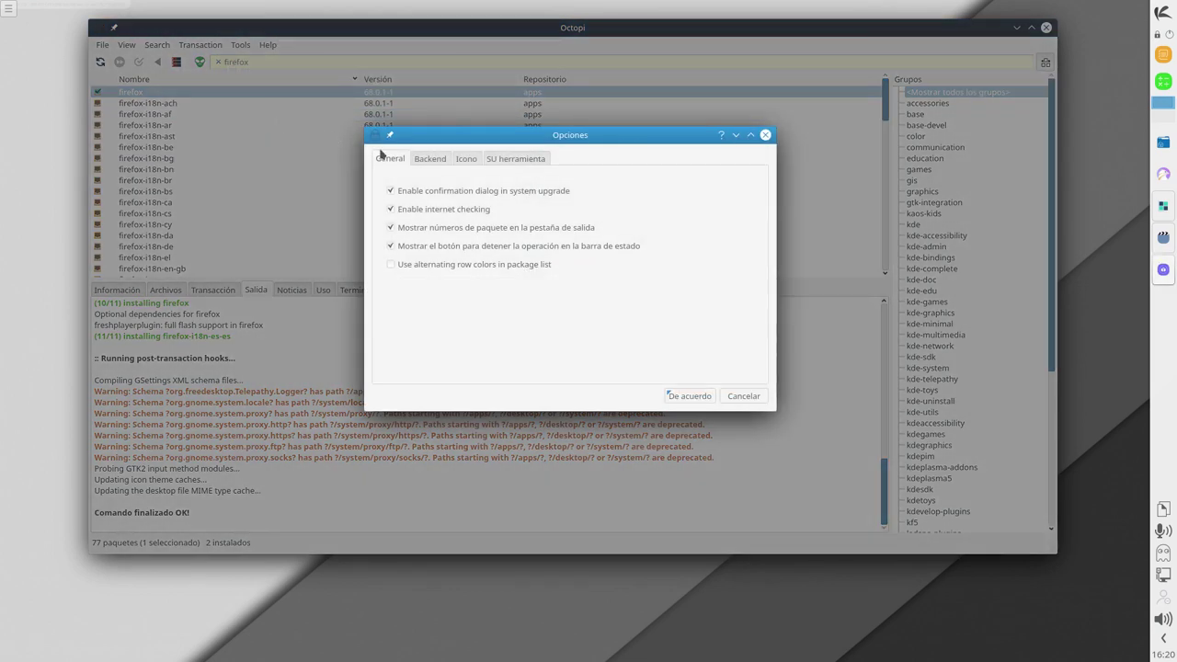
click(430, 159)
click(489, 160)
click(464, 160)
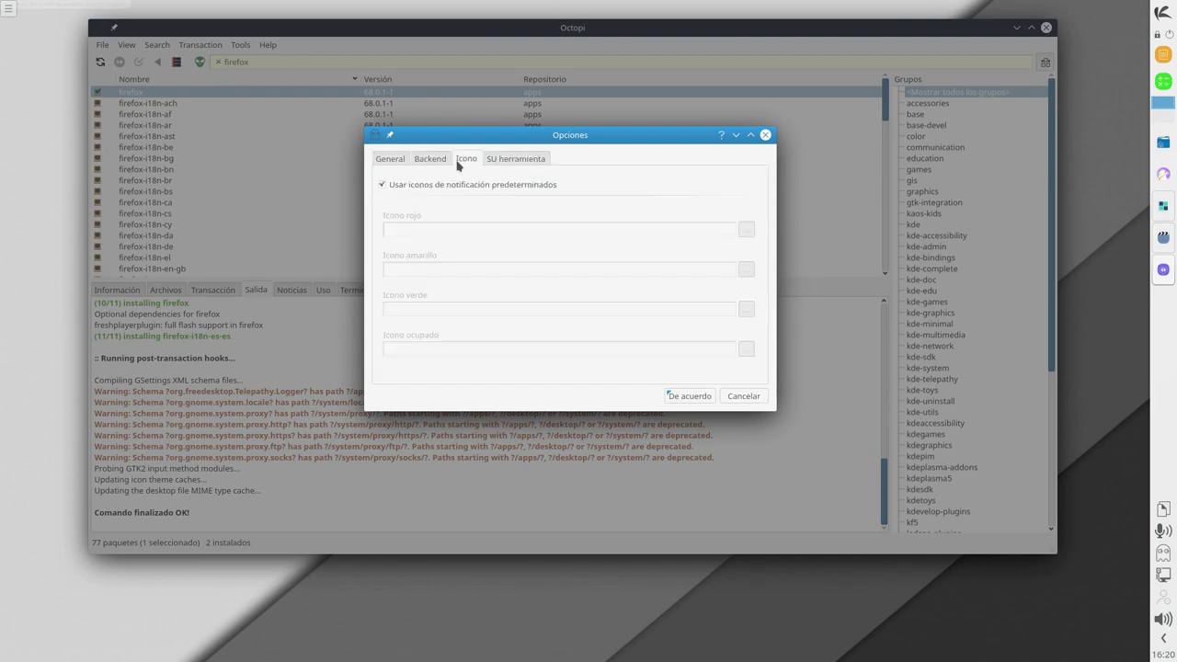
click(431, 159)
click(393, 159)
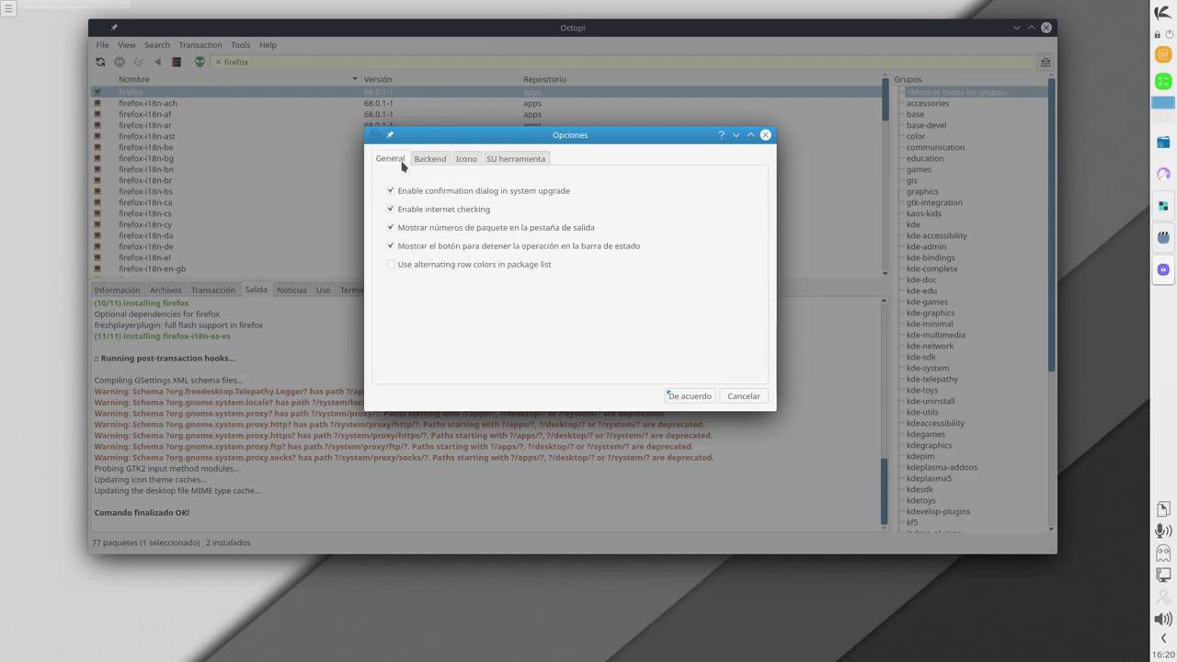
click(742, 397)
- Review the File, View, Search, Transaction, Tools and Help commands in Octopi, and close the package manager
click(103, 45)
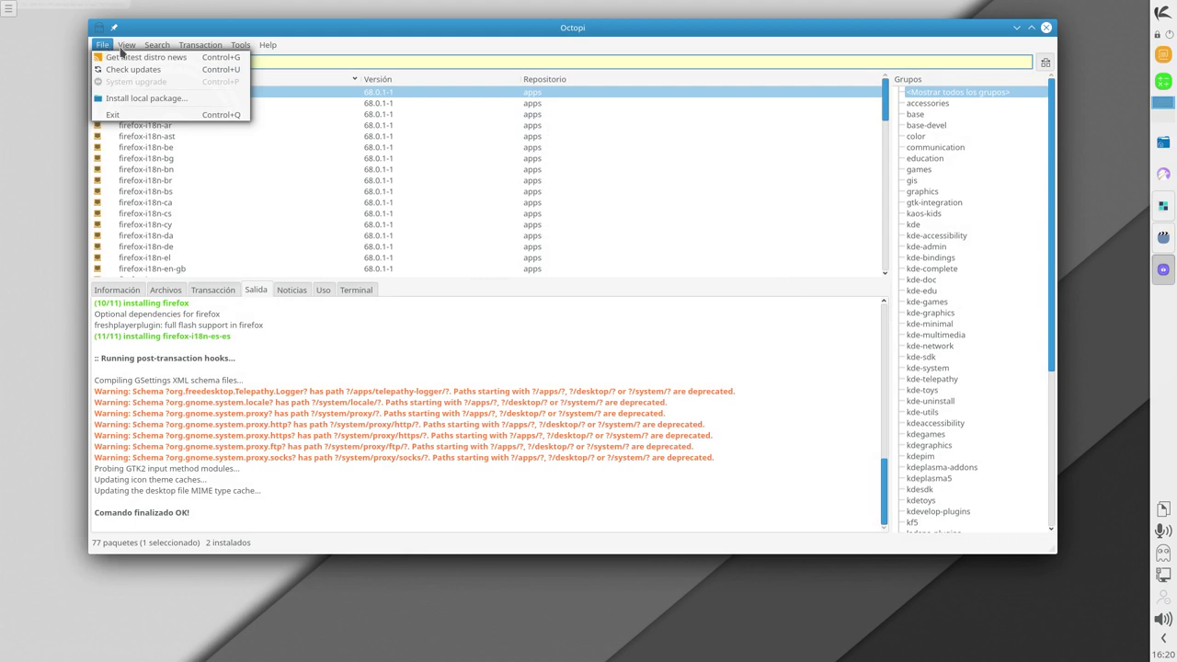
mouse_move(182, 53)
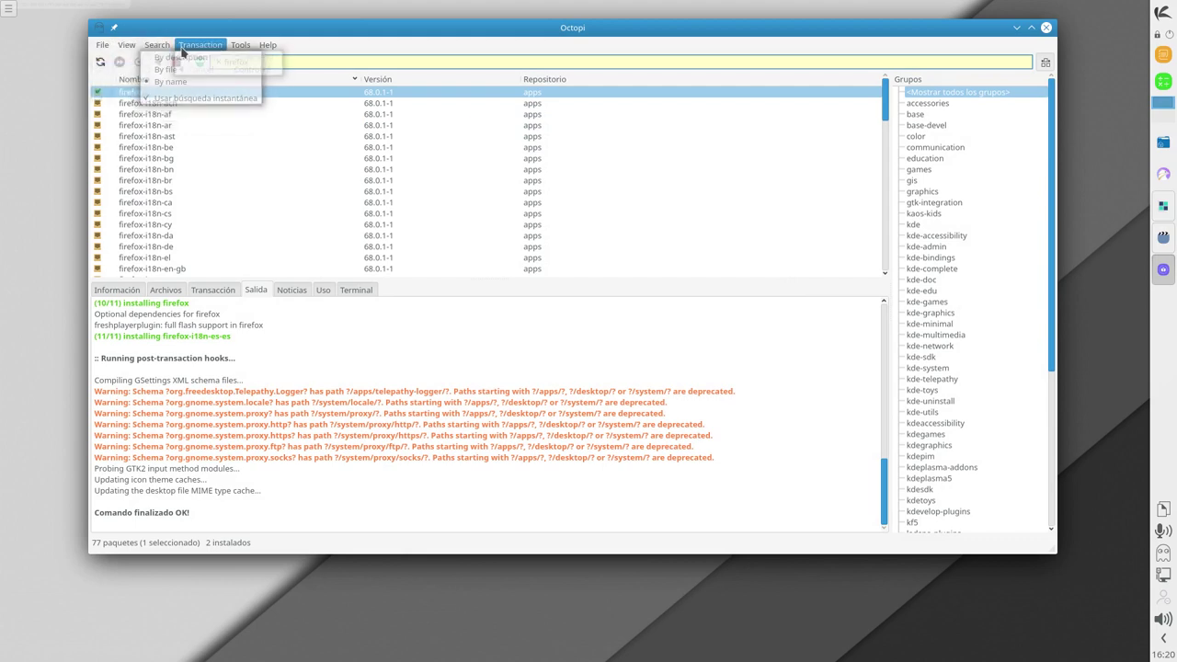
mouse_move(246, 48)
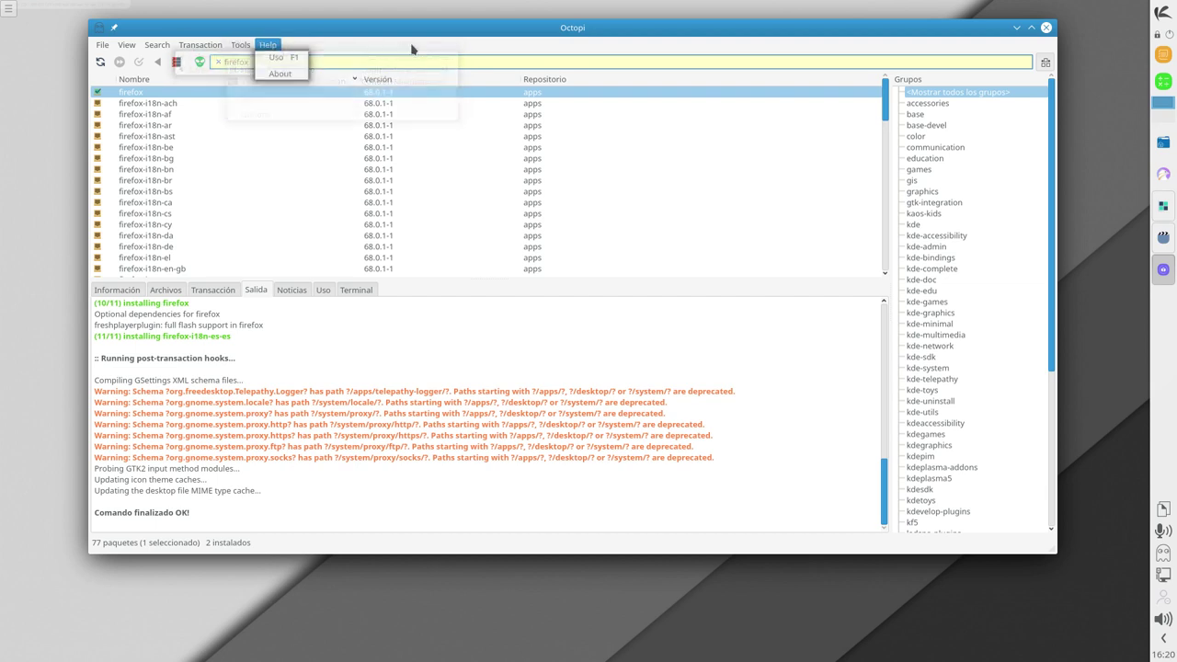
click(452, 32)
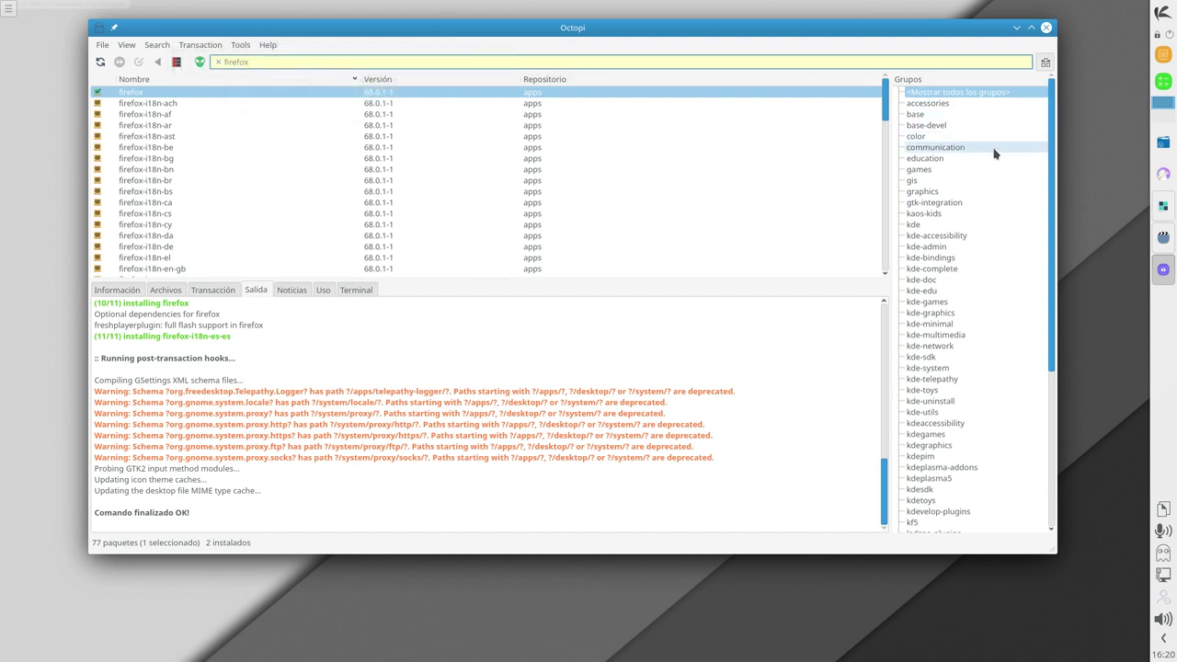
click(1046, 26)
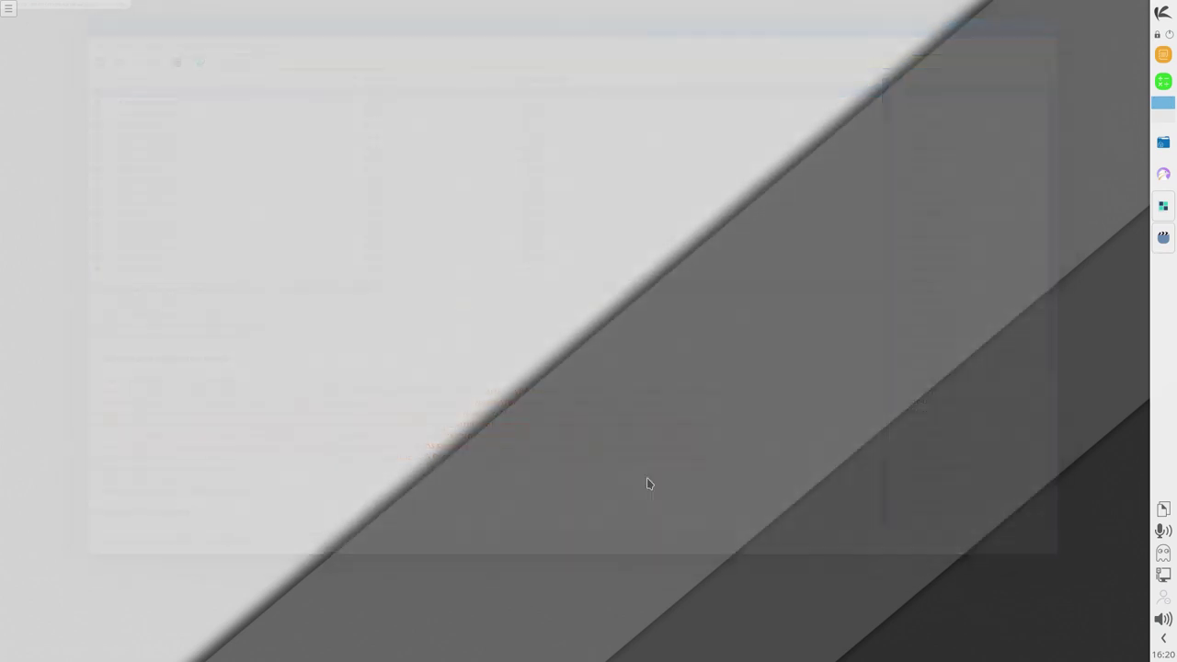
- Restore the Croeso welcome window and reposition it in the upper middle of the desktop
click(1165, 208)
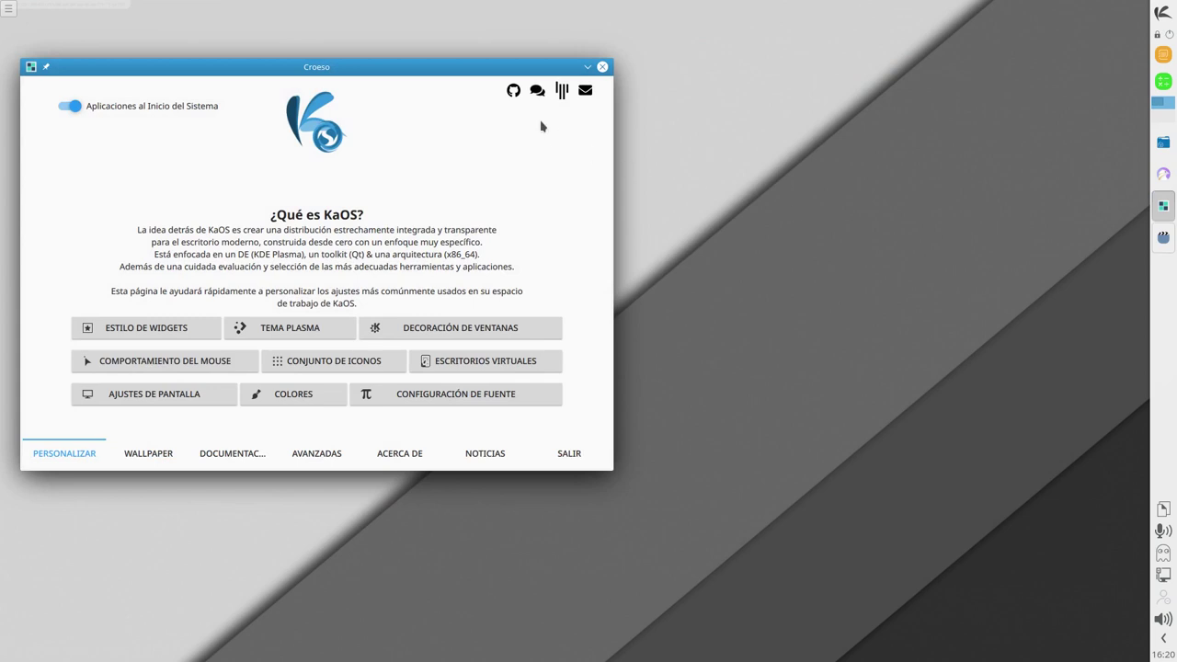
drag(437, 80, 582, 109)
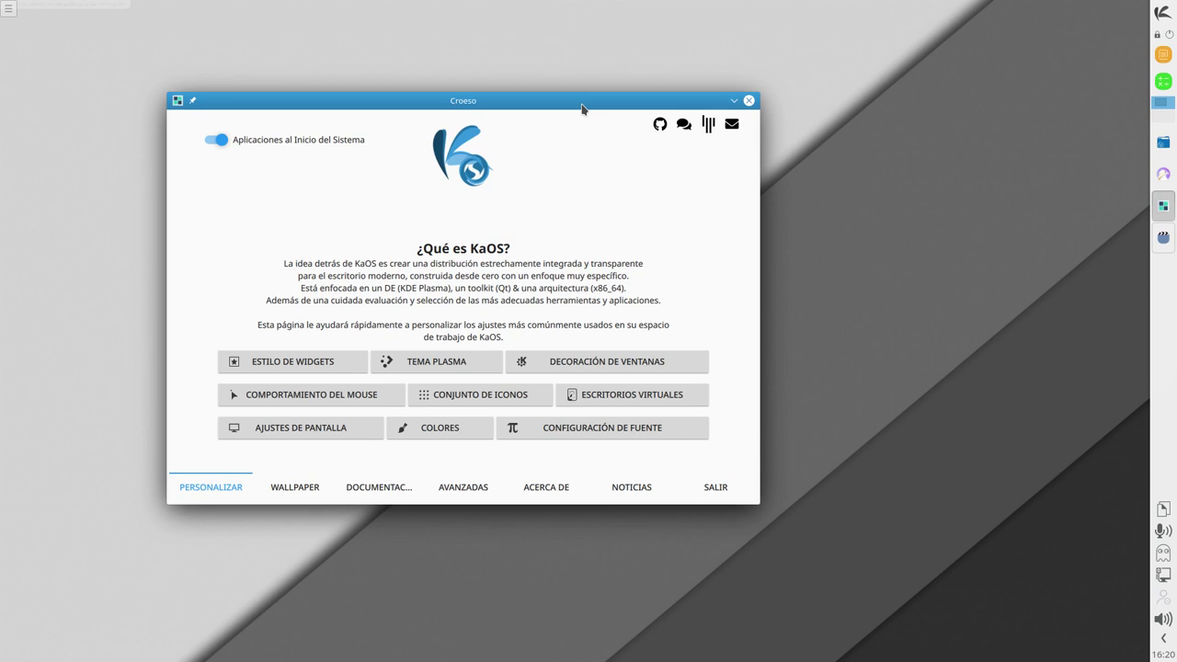
drag(529, 103, 601, 105)
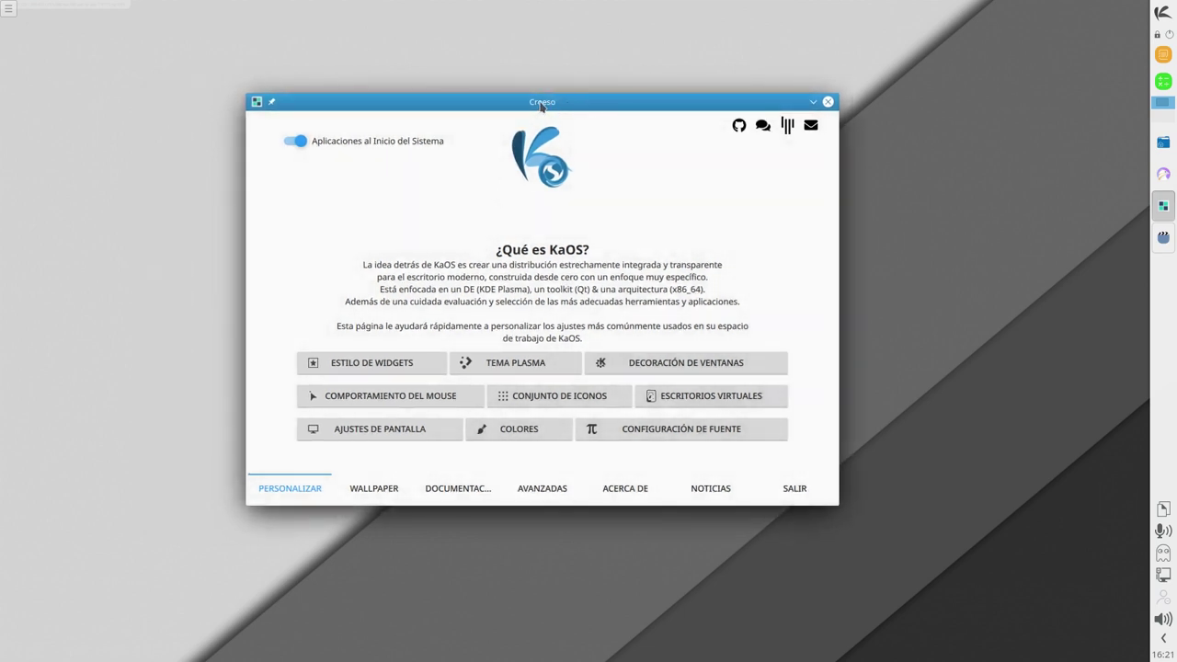
drag(541, 105, 585, 107)
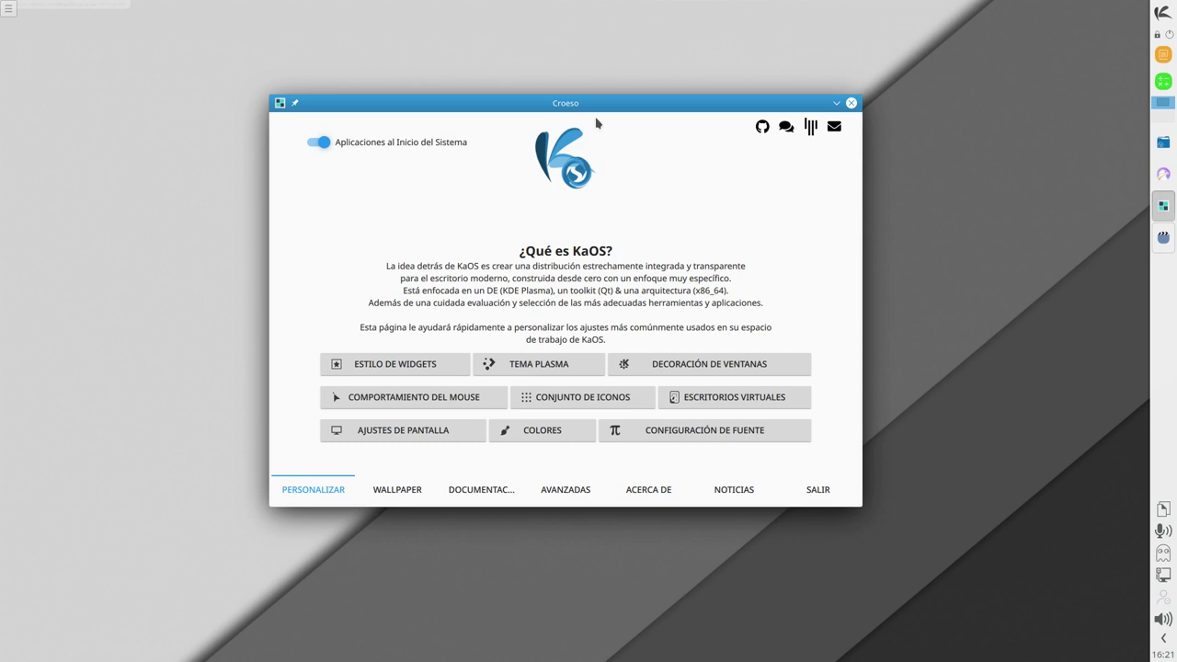
drag(648, 104, 644, 97)
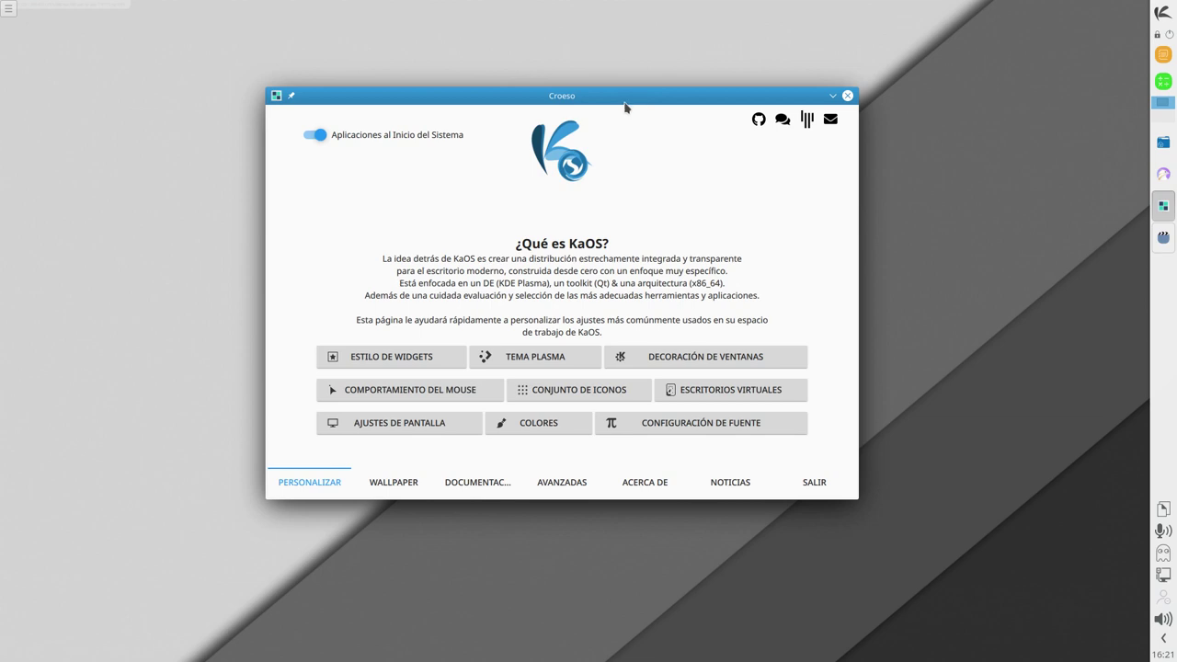
drag(627, 103, 672, 63)
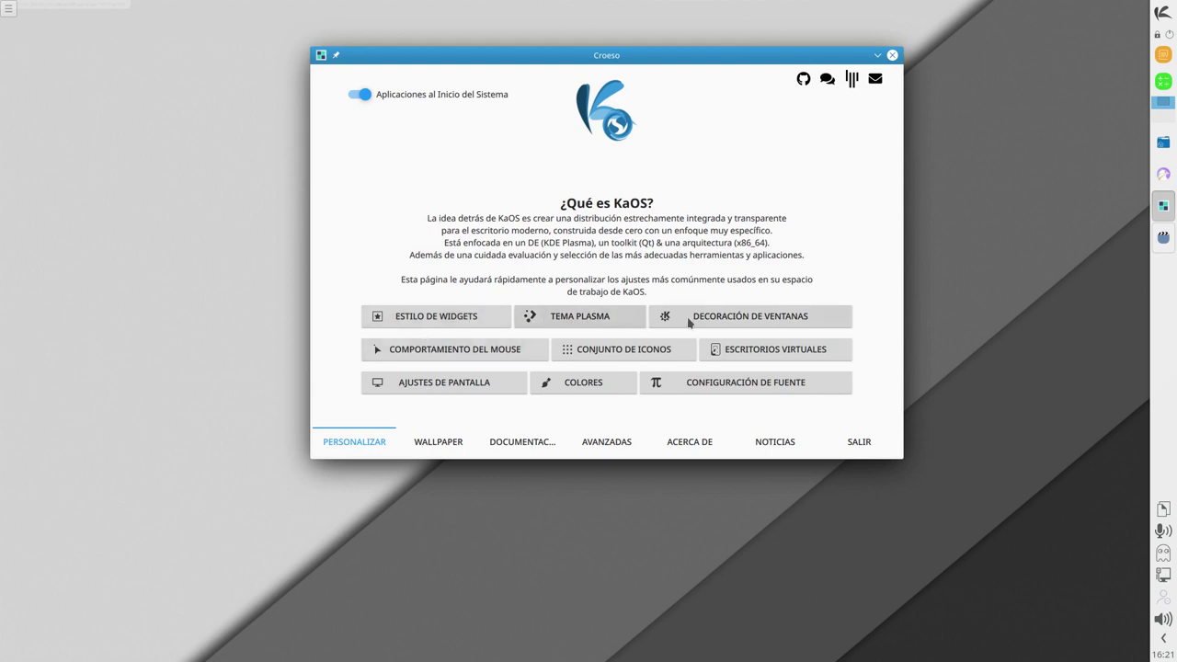
- View the Tema Plasma and Decoración de ventanas modules from Croeso, closing each without applying changes
click(516, 326)
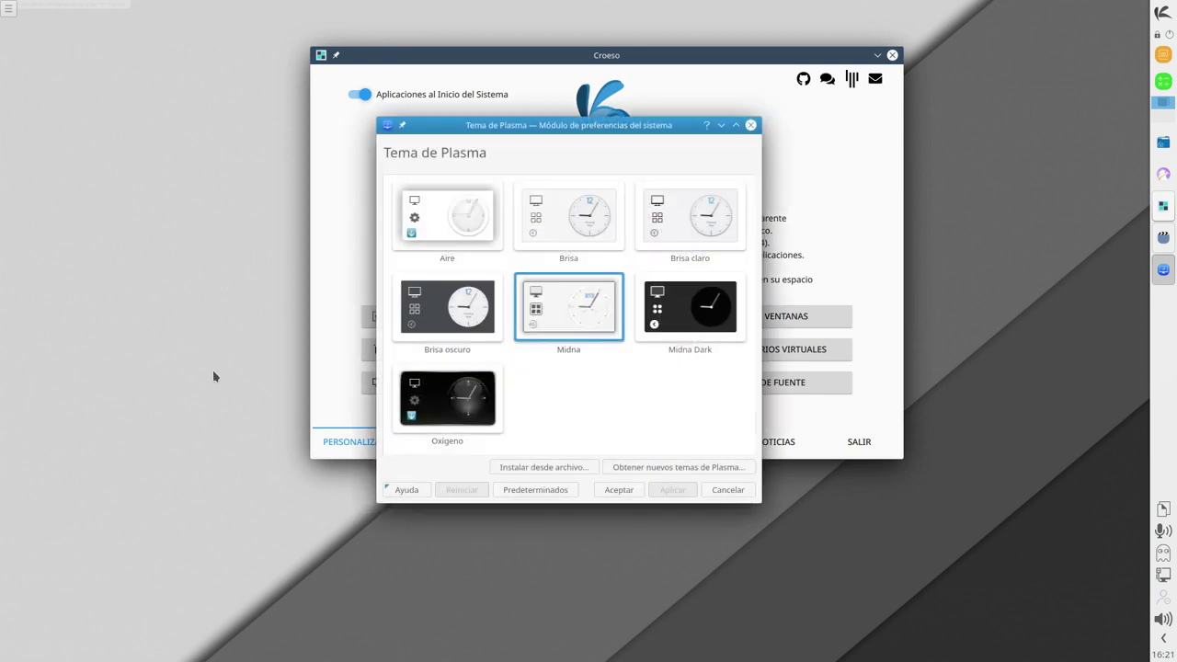
click(751, 124)
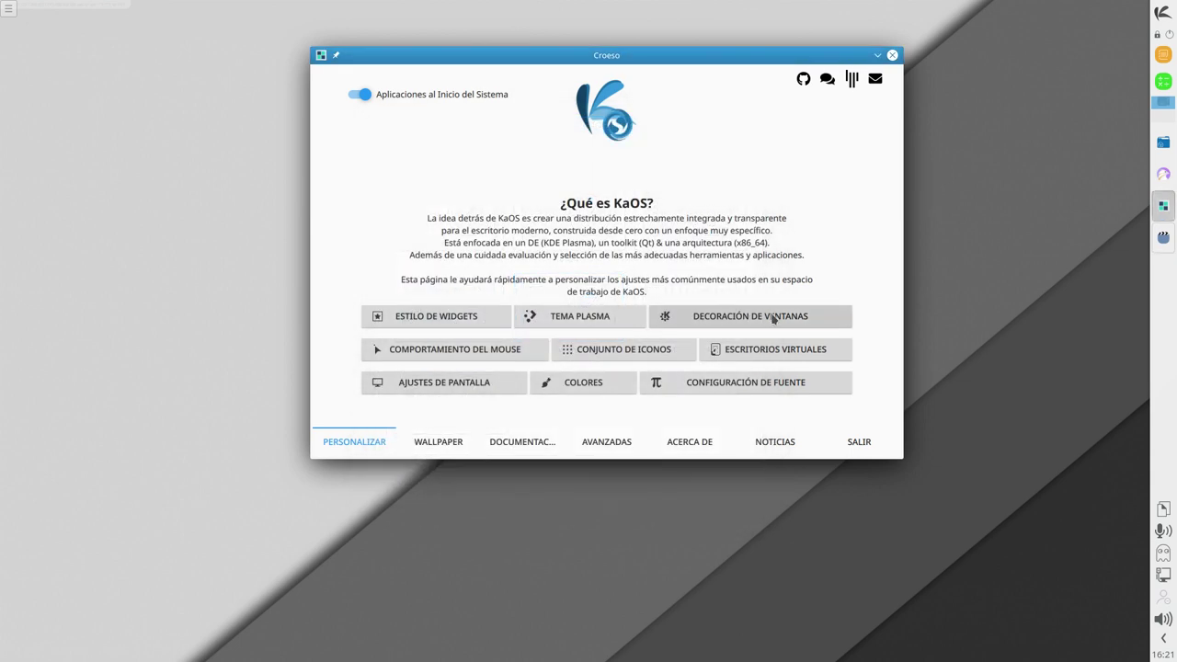
click(768, 317)
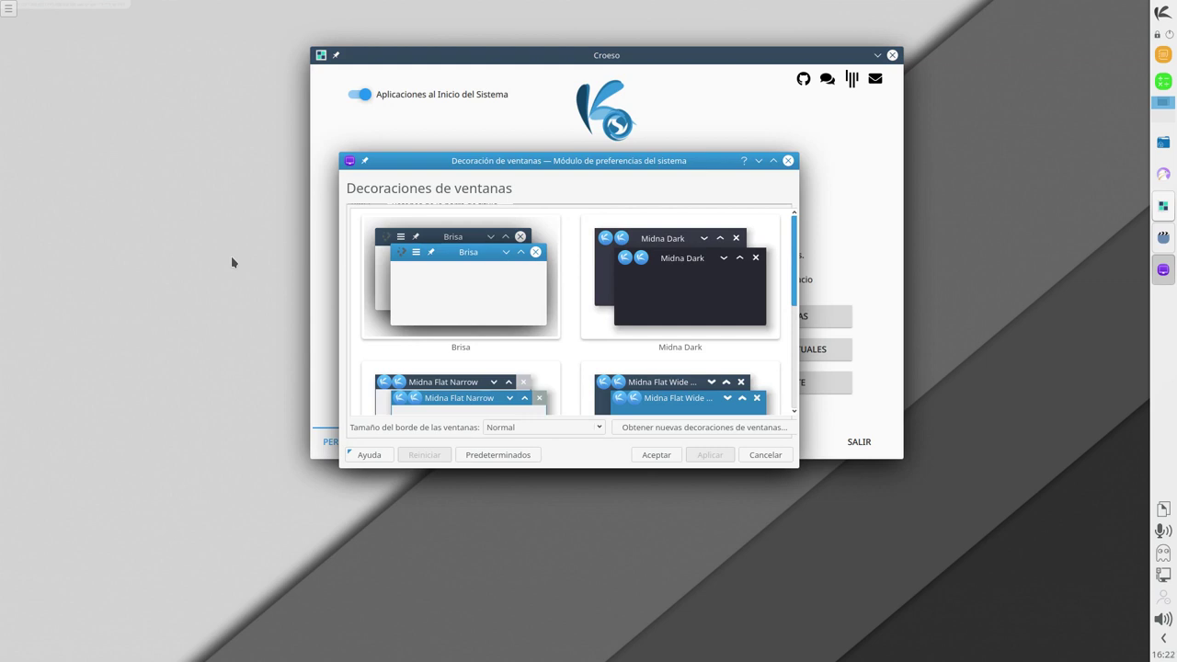
click(646, 237)
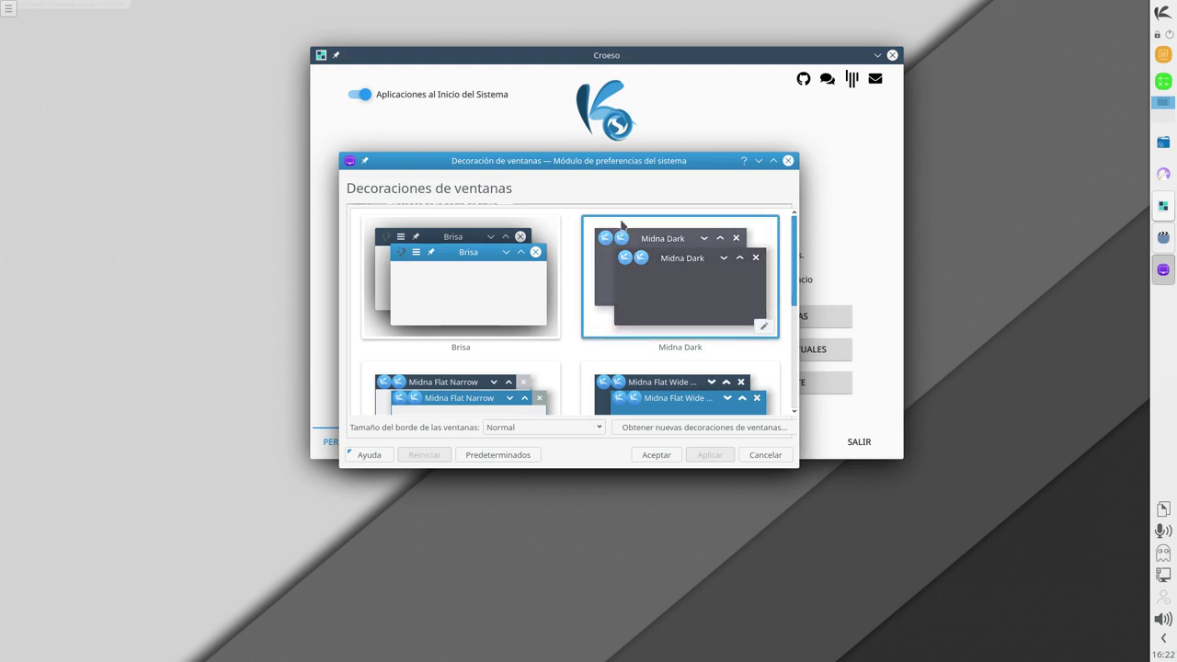
click(788, 161)
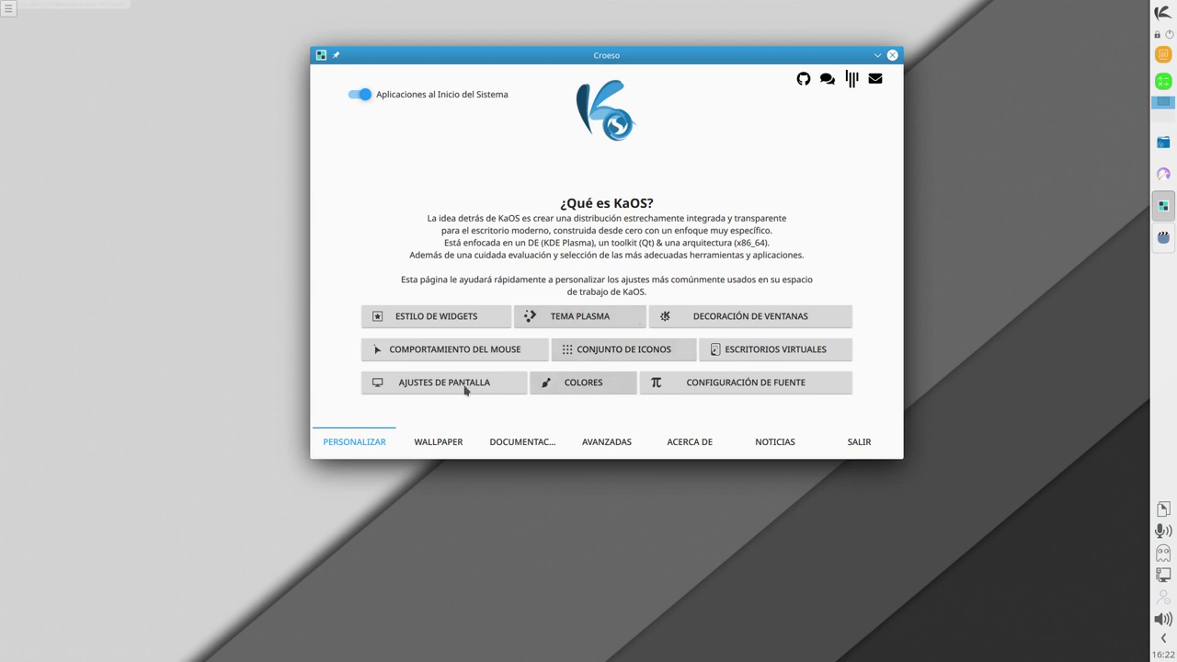
- View the Conjunto de iconos and Ajustes de pantalla modules from Croeso, closing each without changes
click(610, 357)
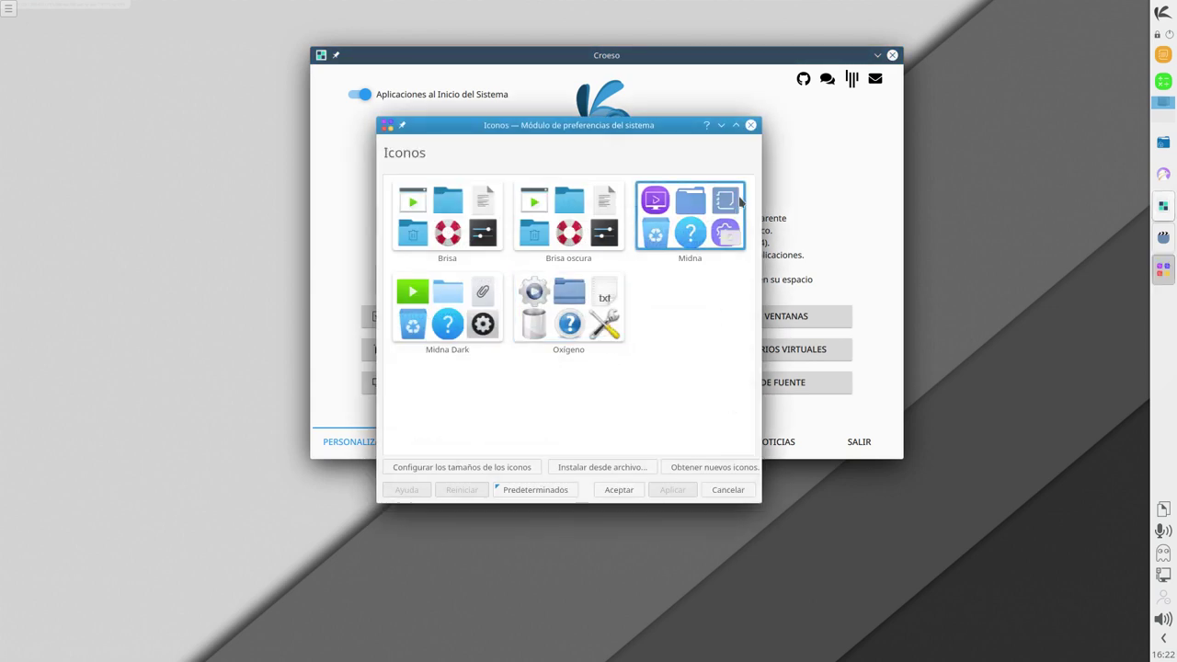
click(751, 124)
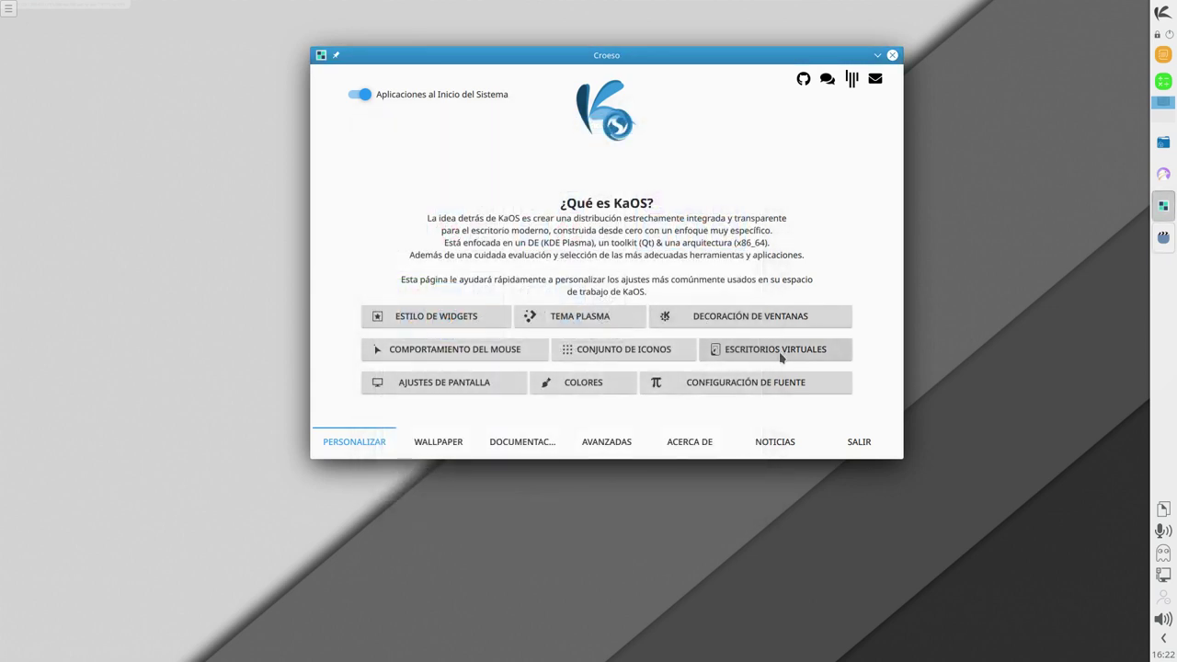
click(425, 386)
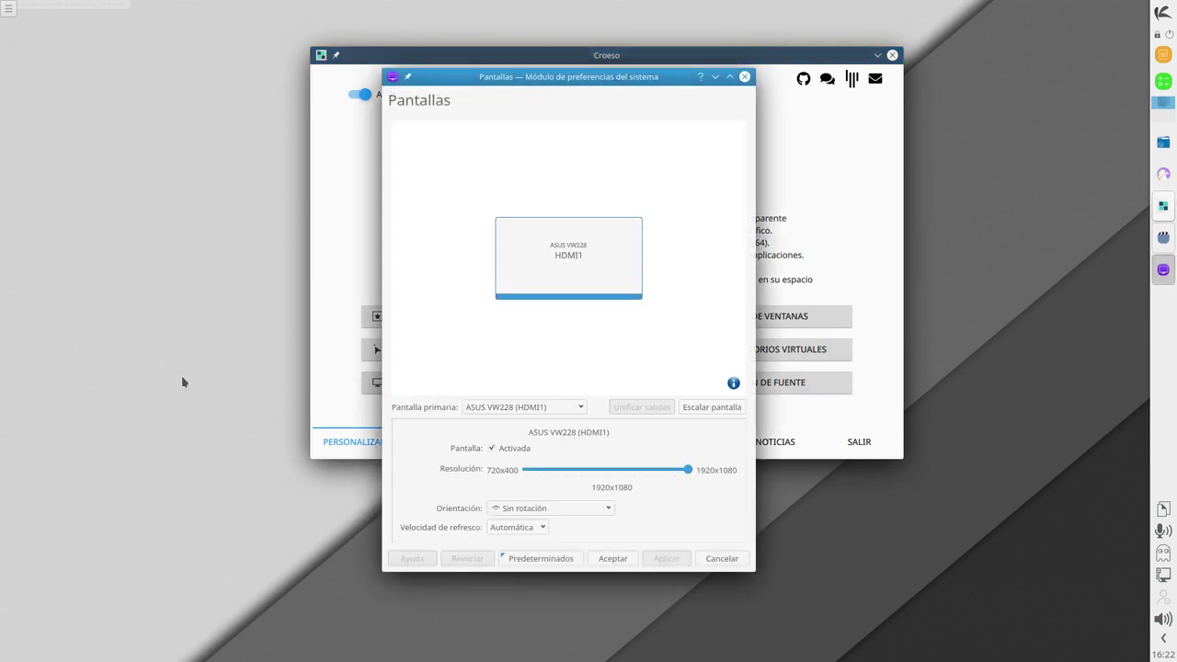
click(745, 77)
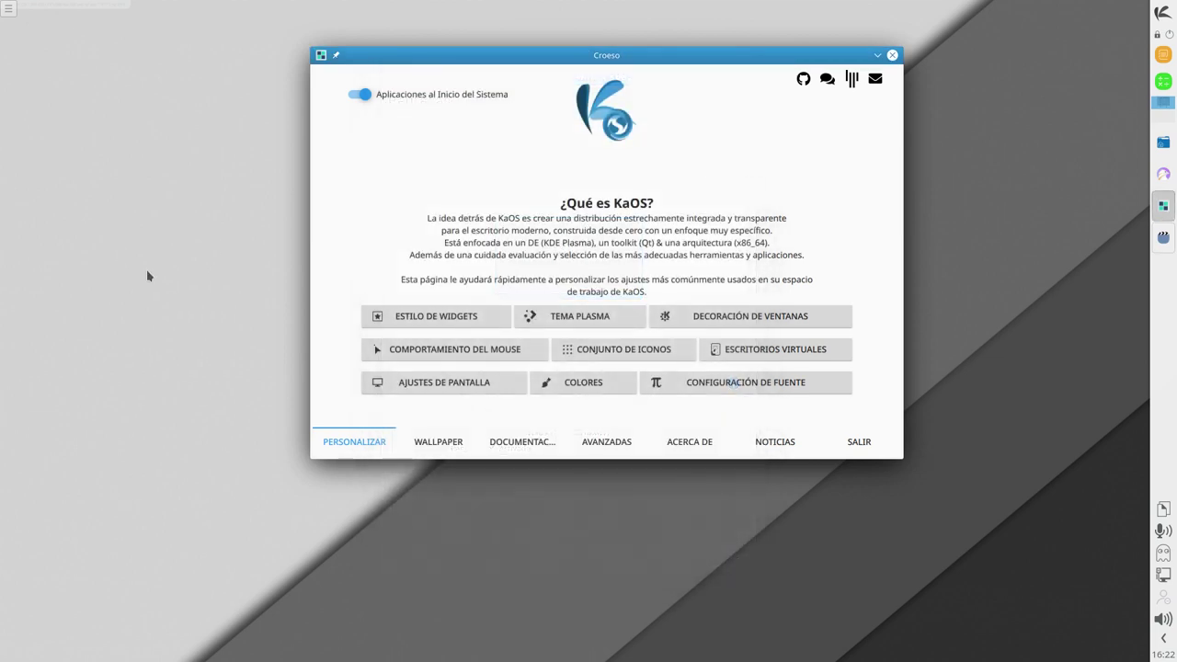
- Browse Croeso's wallpaper collections Popular, Seleccionado y Organizado and Descargado, and return to Lo último
click(441, 445)
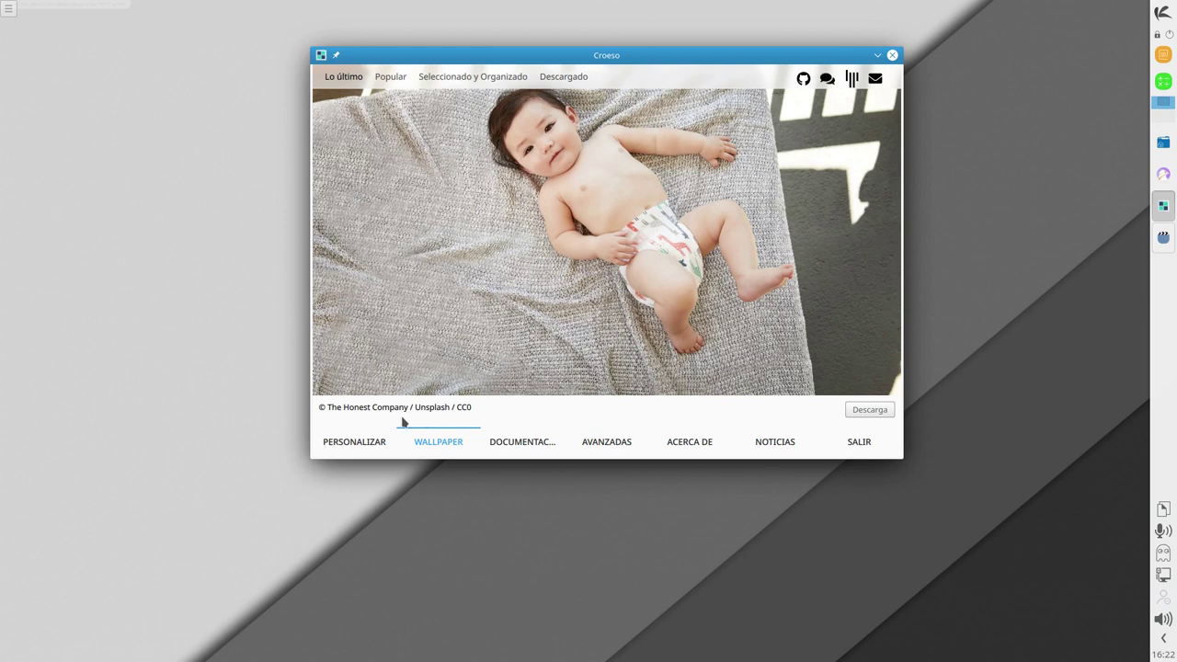
click(388, 80)
click(437, 81)
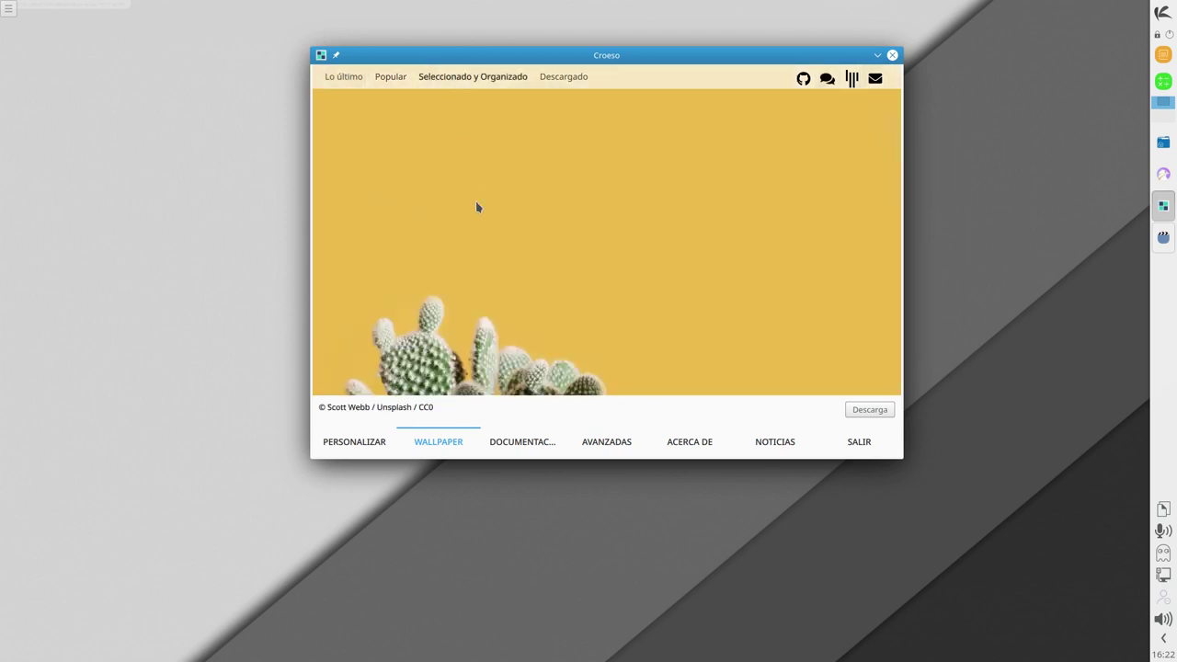
click(576, 81)
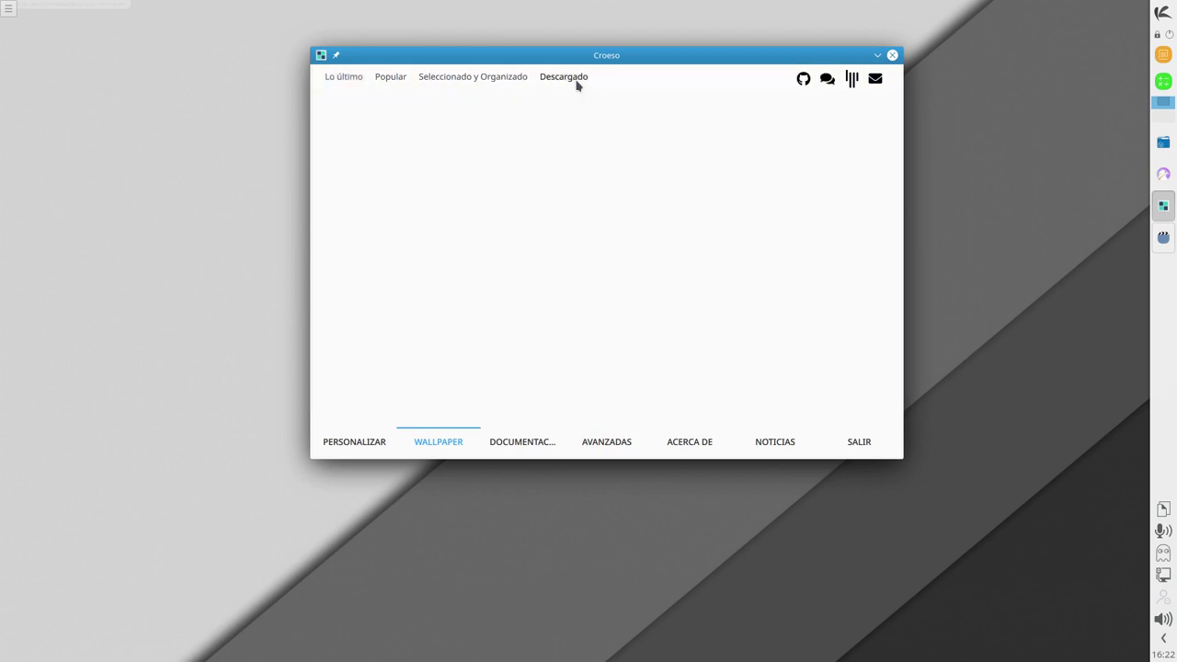
click(361, 78)
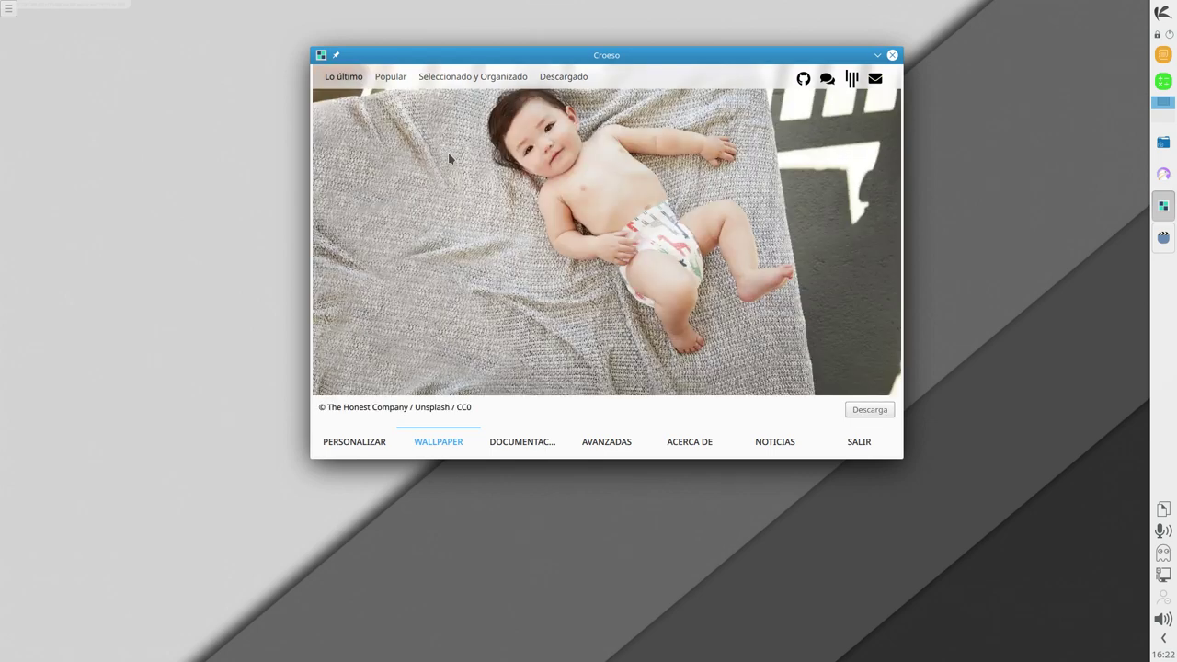
- Show the KCP guide from Croeso's documentation page, read through it and close the browser
click(521, 442)
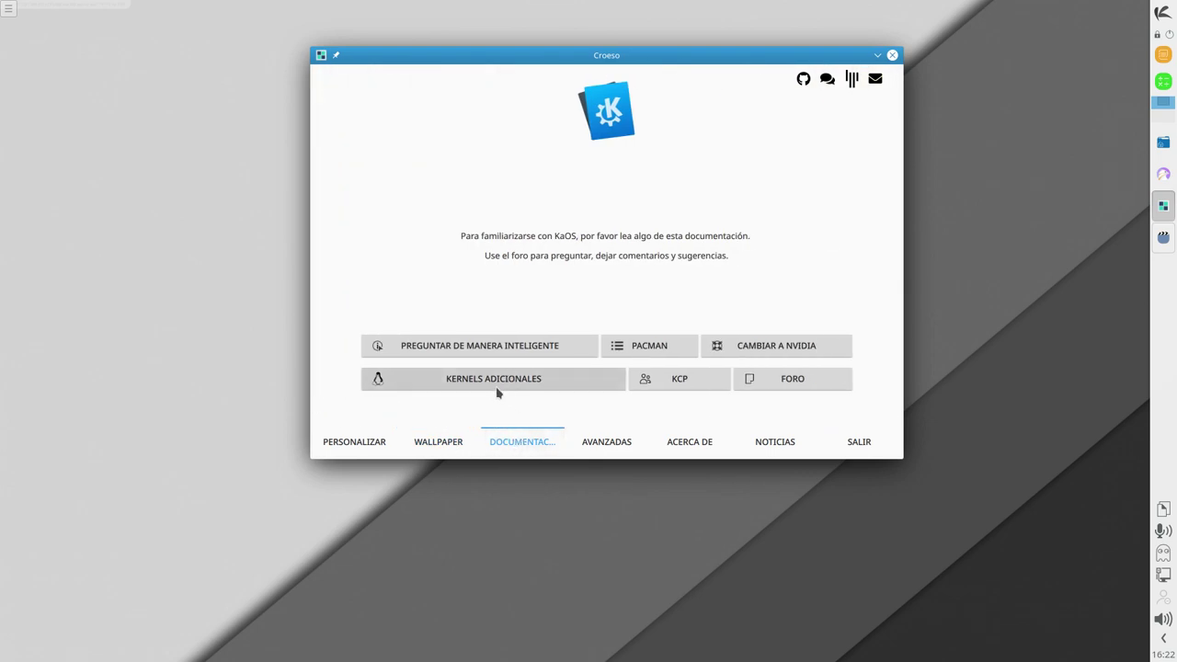
click(685, 381)
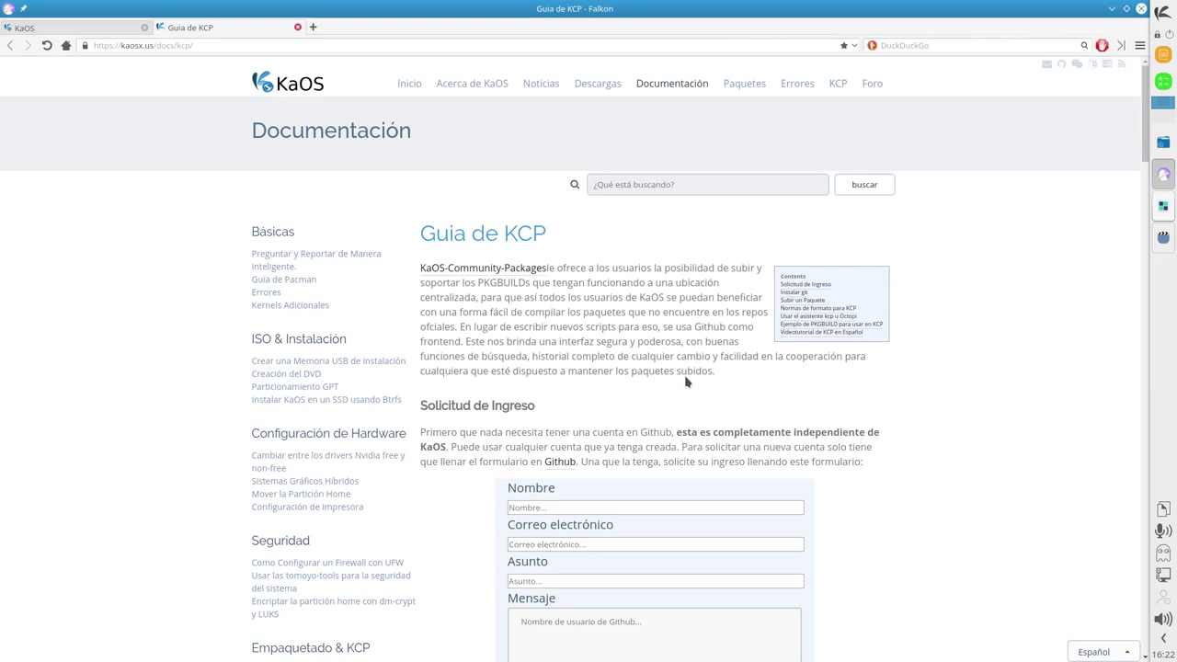
scroll(644, 393, down, 8)
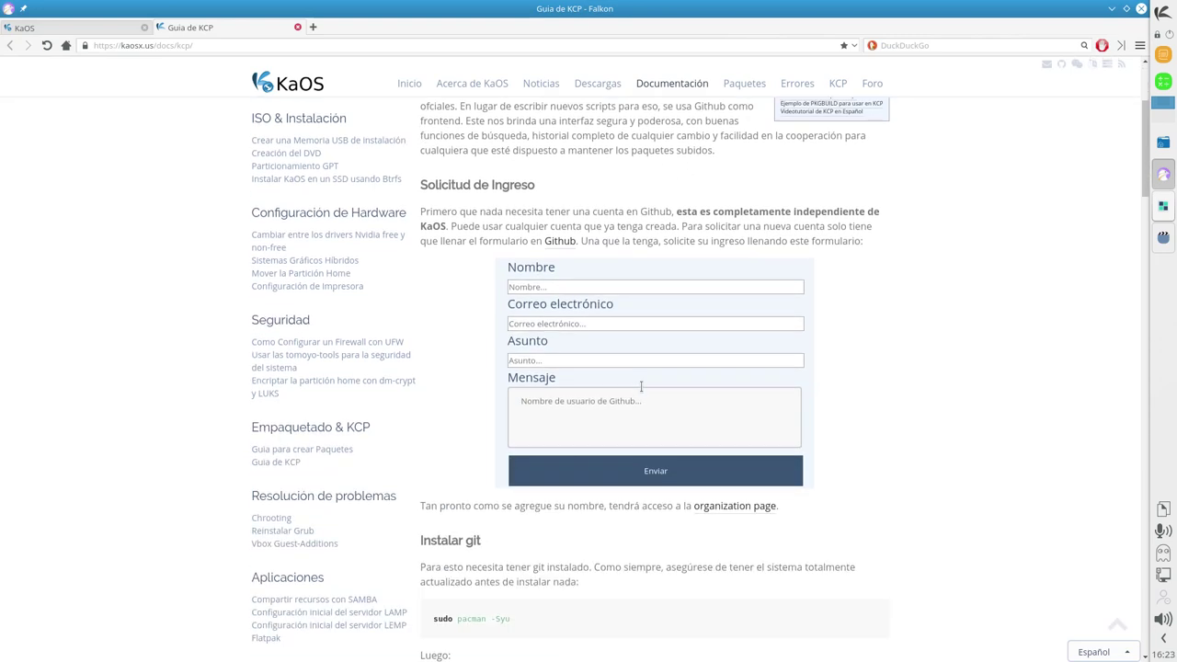
scroll(642, 393, up, 2)
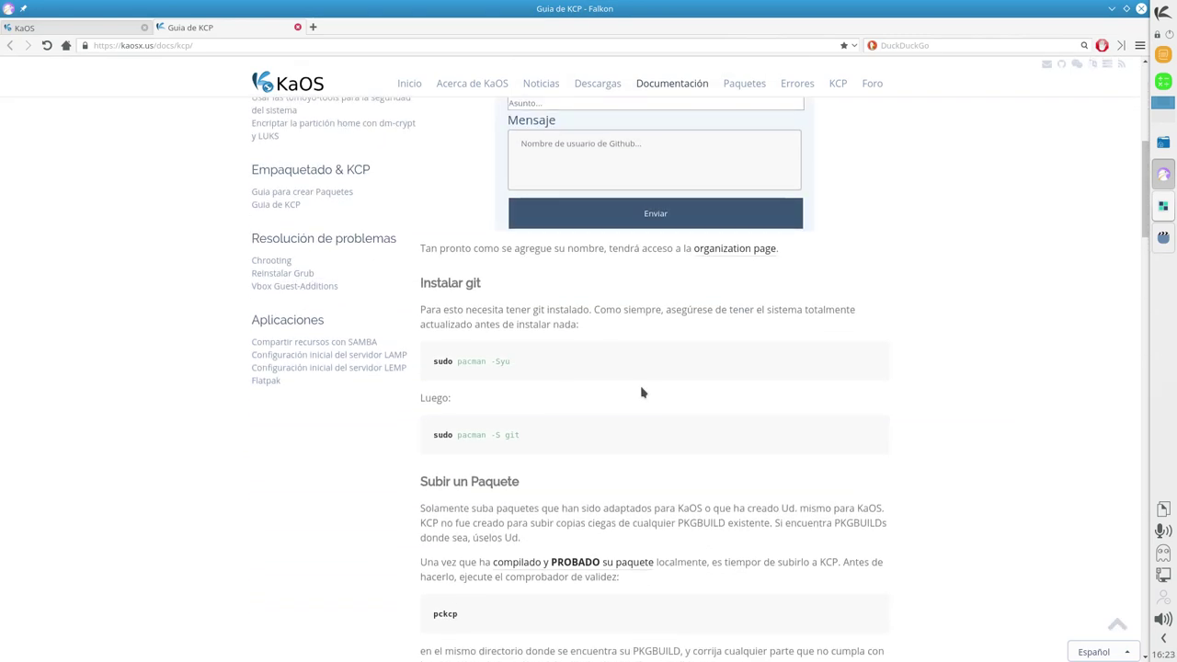
scroll(642, 392, down, 10)
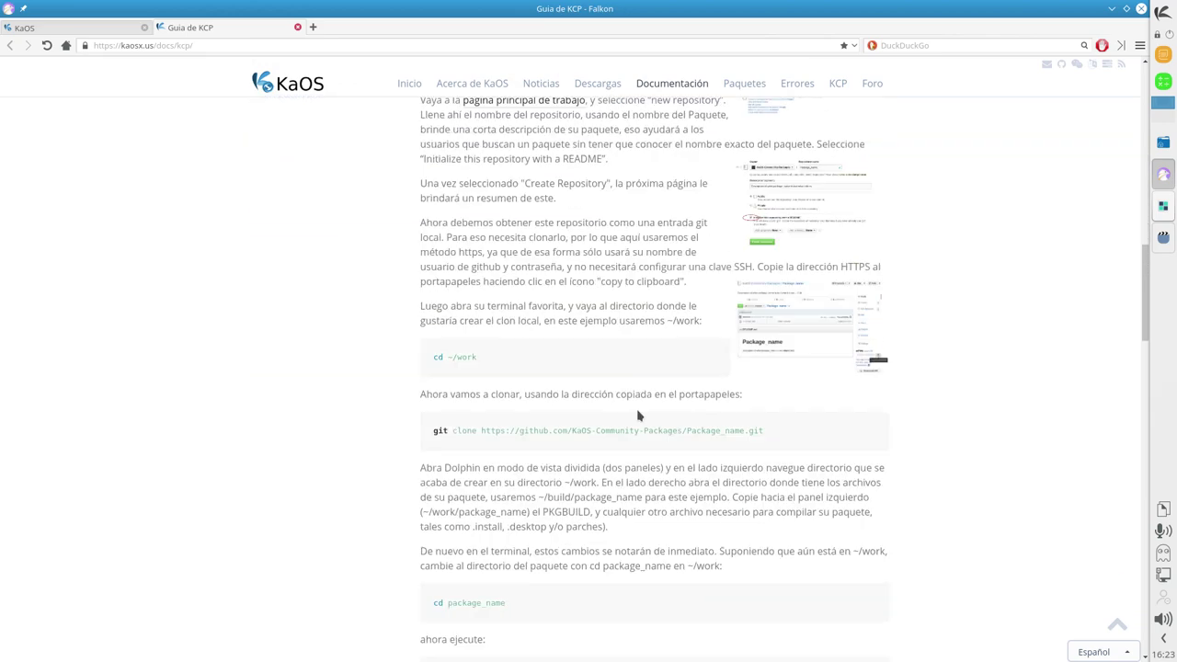
scroll(752, 221, up, 15)
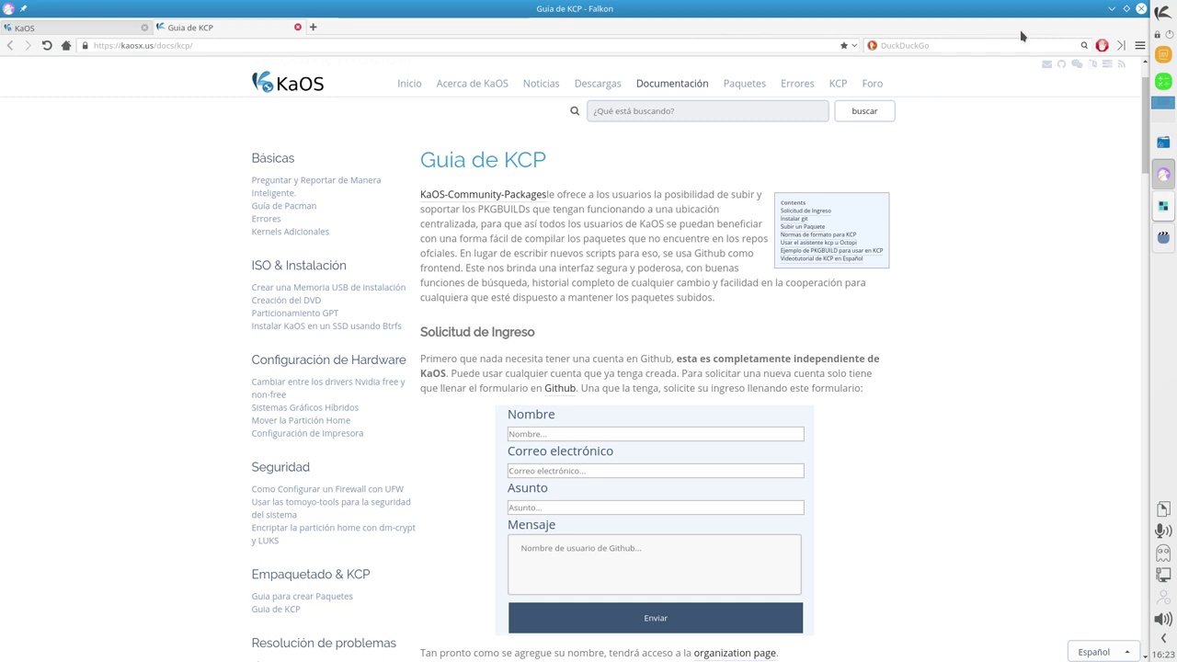
click(1142, 8)
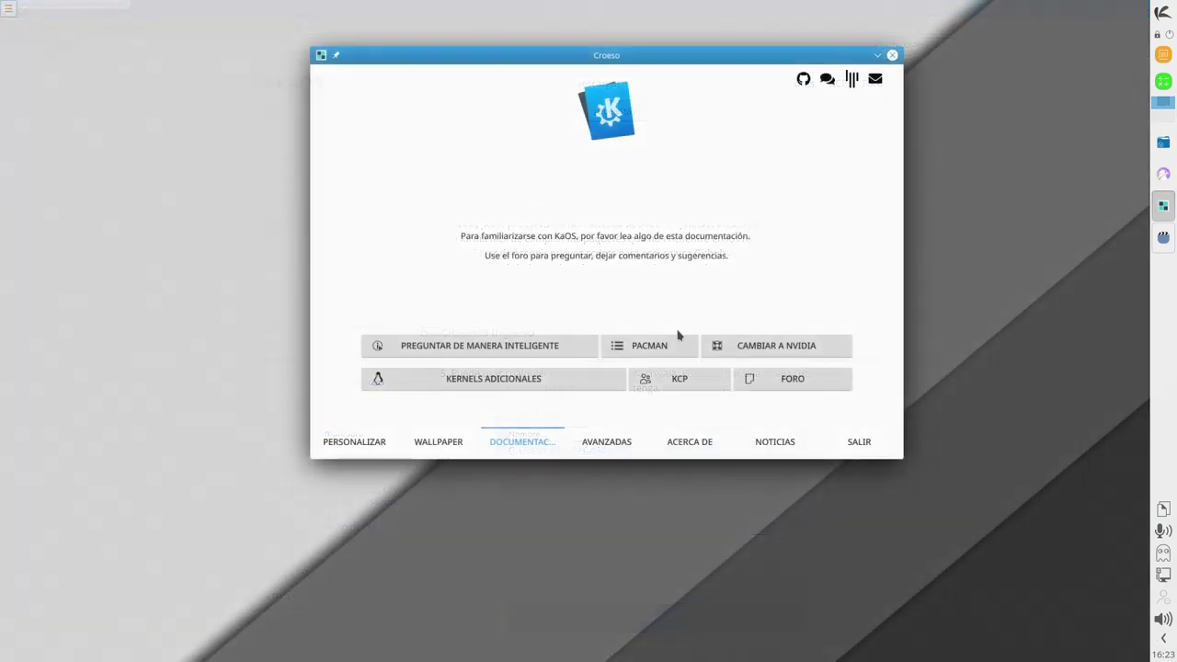
- Show the Kernels Adicionales documentation from Croeso and read through its Linux-next installation instructions
click(541, 387)
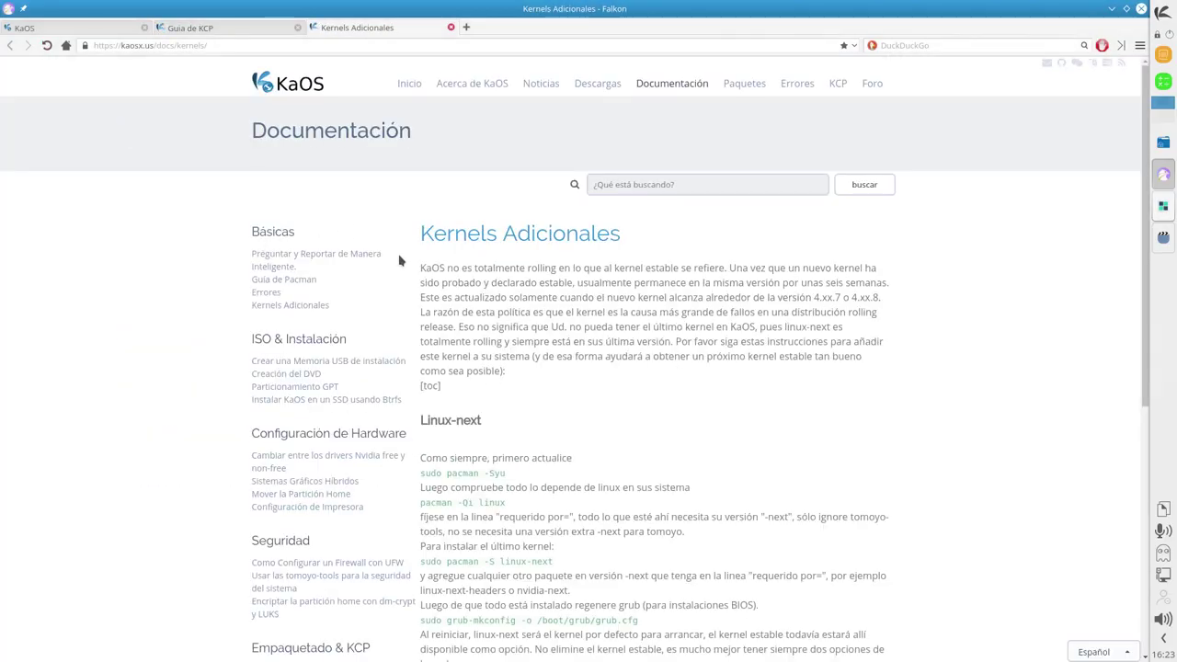
scroll(607, 264, down, 5)
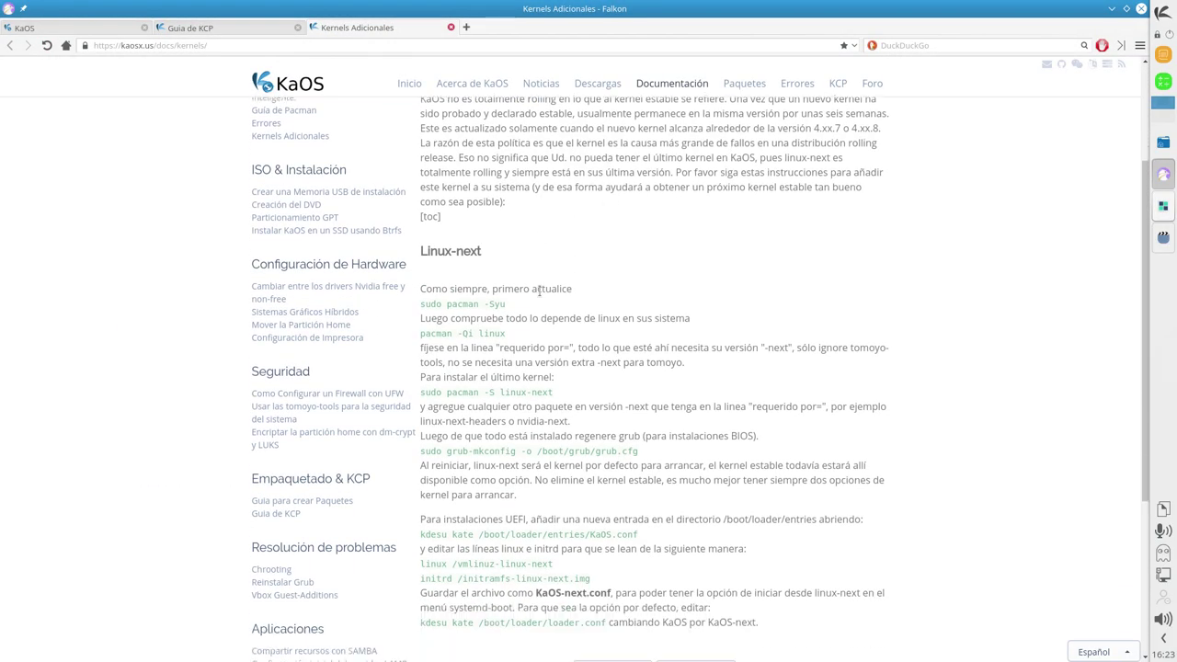
scroll(540, 292, up, 5)
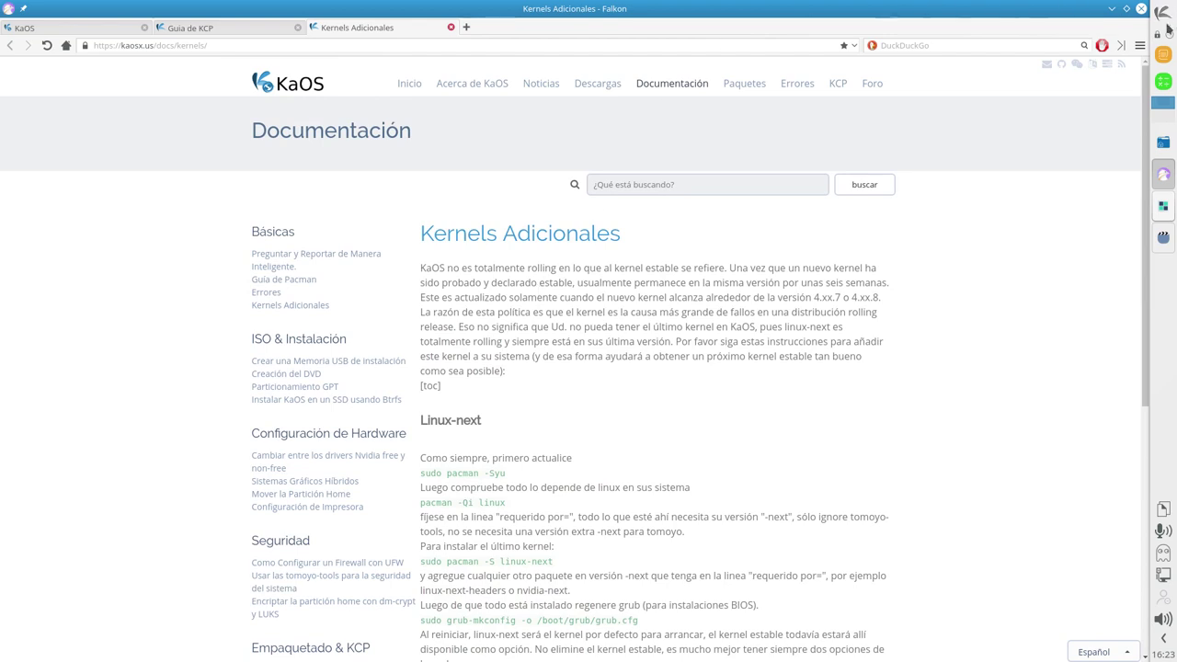
scroll(762, 314, down, 1)
scroll(557, 263, down, 3)
scroll(558, 263, up, 3)
scroll(487, 399, down, 6)
scroll(495, 395, up, 6)
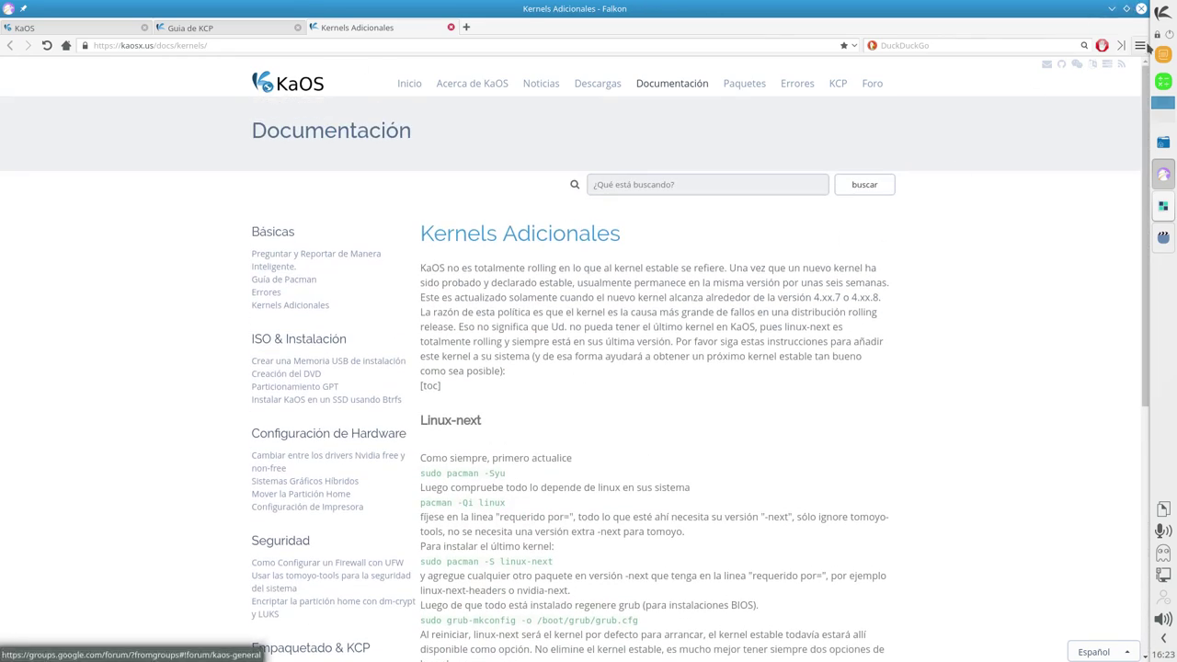
- Close the browser, view the Gestión de red connection settings from Croeso's Avanzadas page and close them without changes
click(1141, 8)
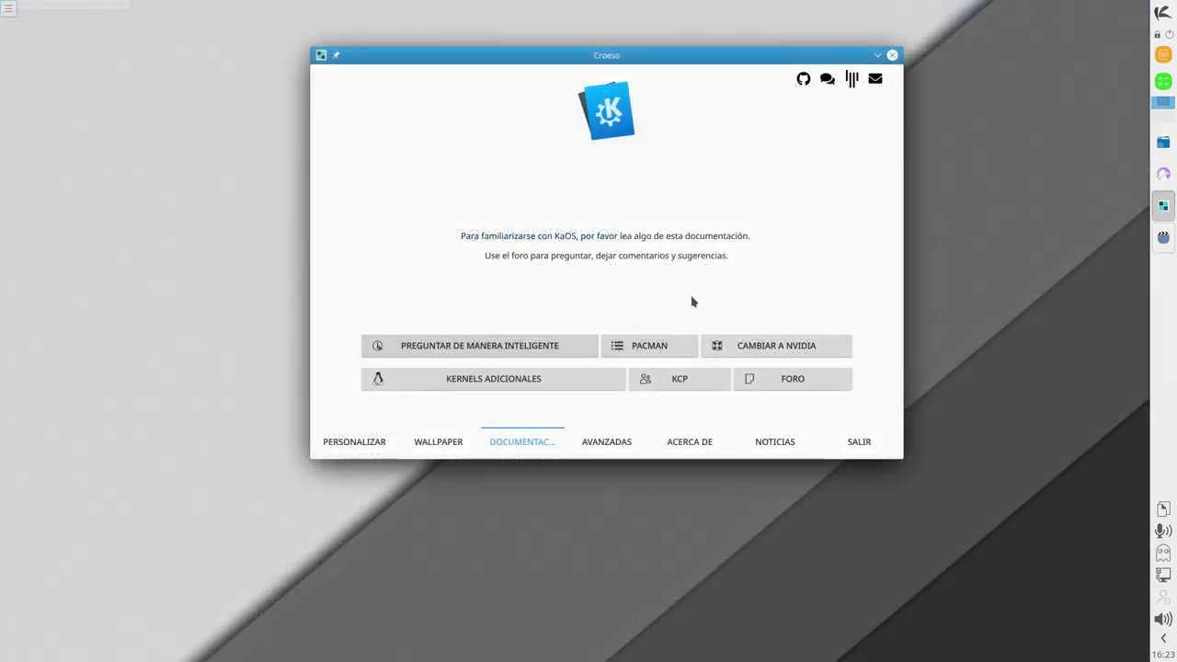
click(607, 442)
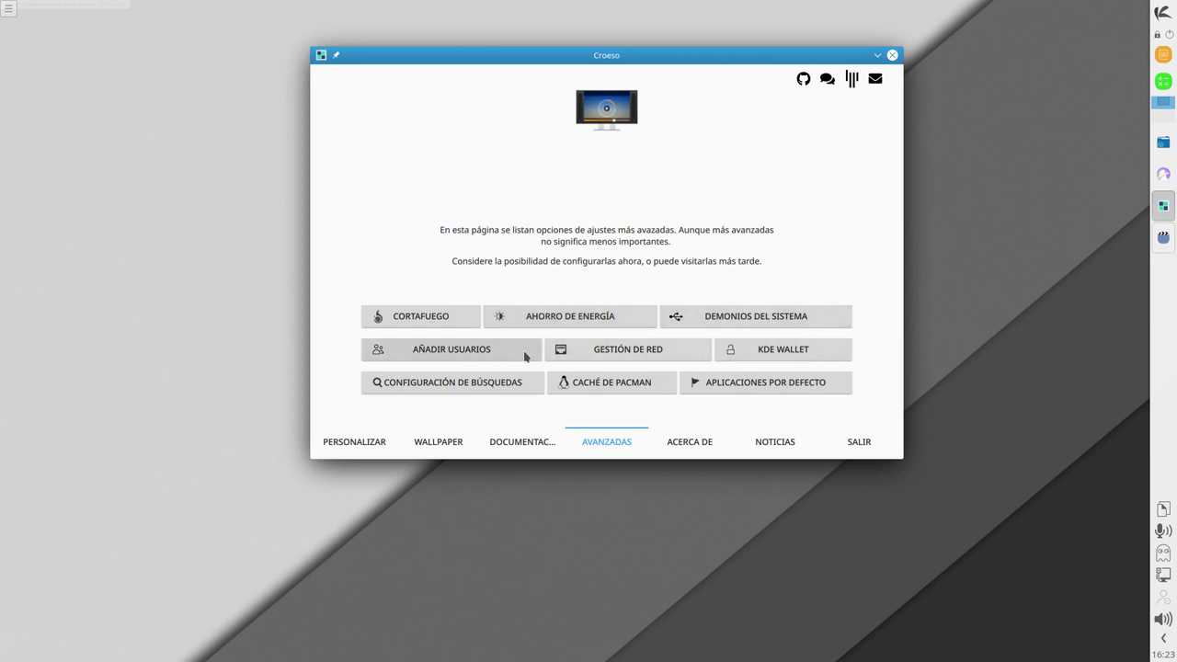
click(657, 350)
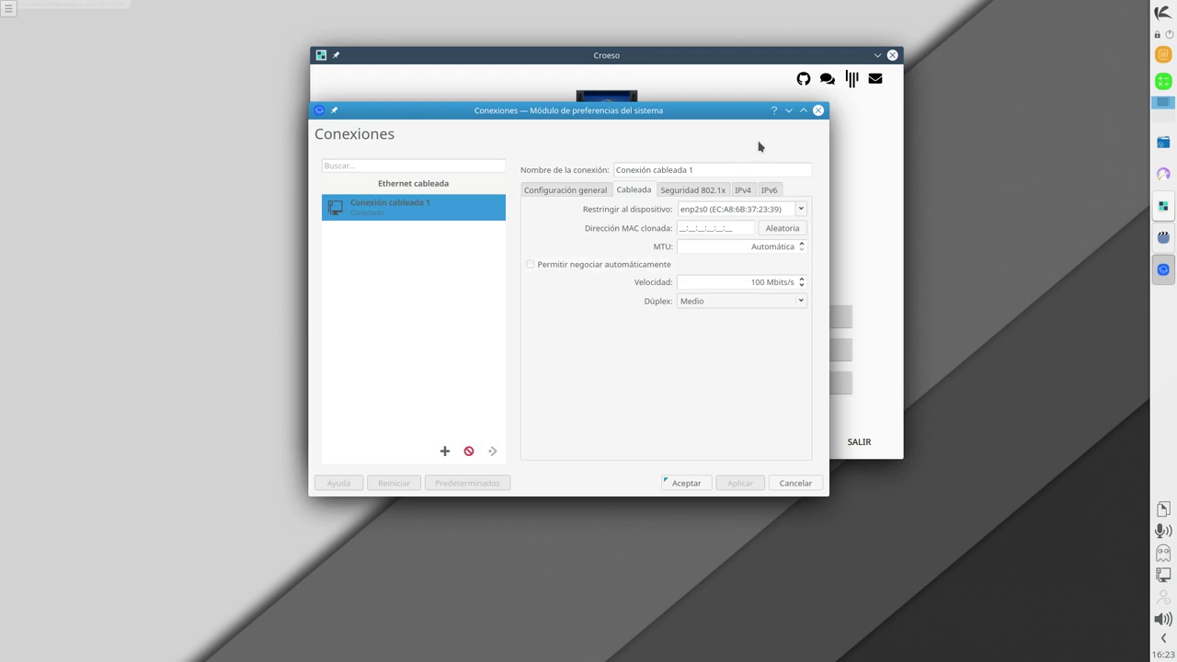
click(817, 110)
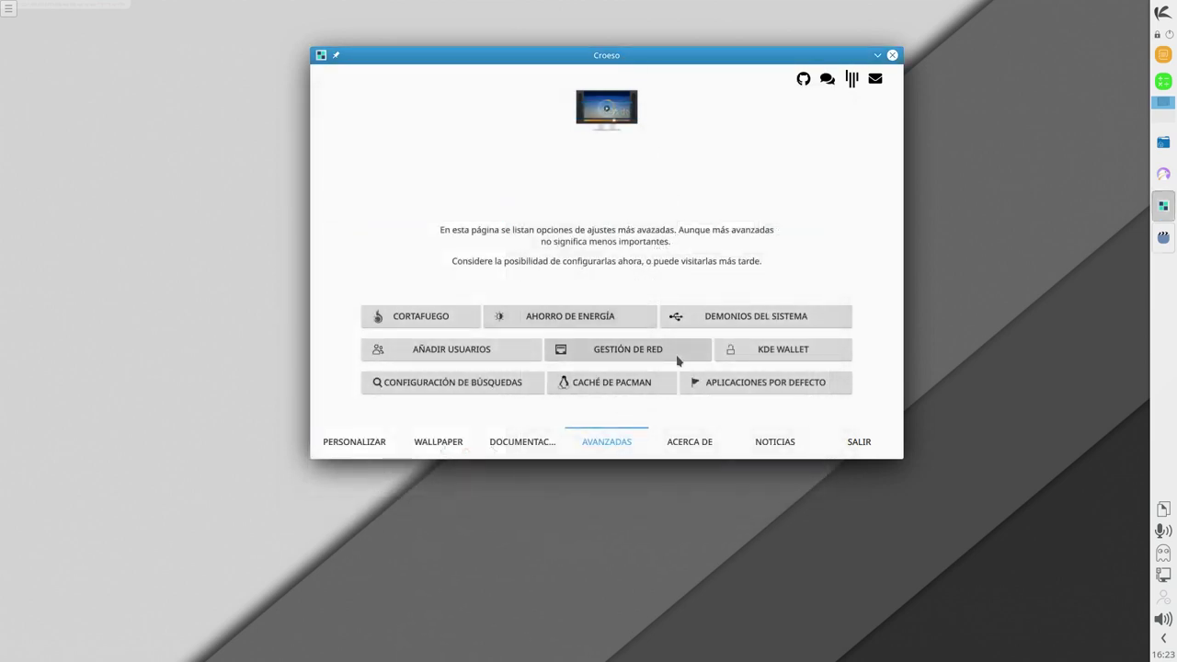
- View Croeso's Acerca de page, read through the KaOS 2019.07 release news and exit Croeso
click(679, 442)
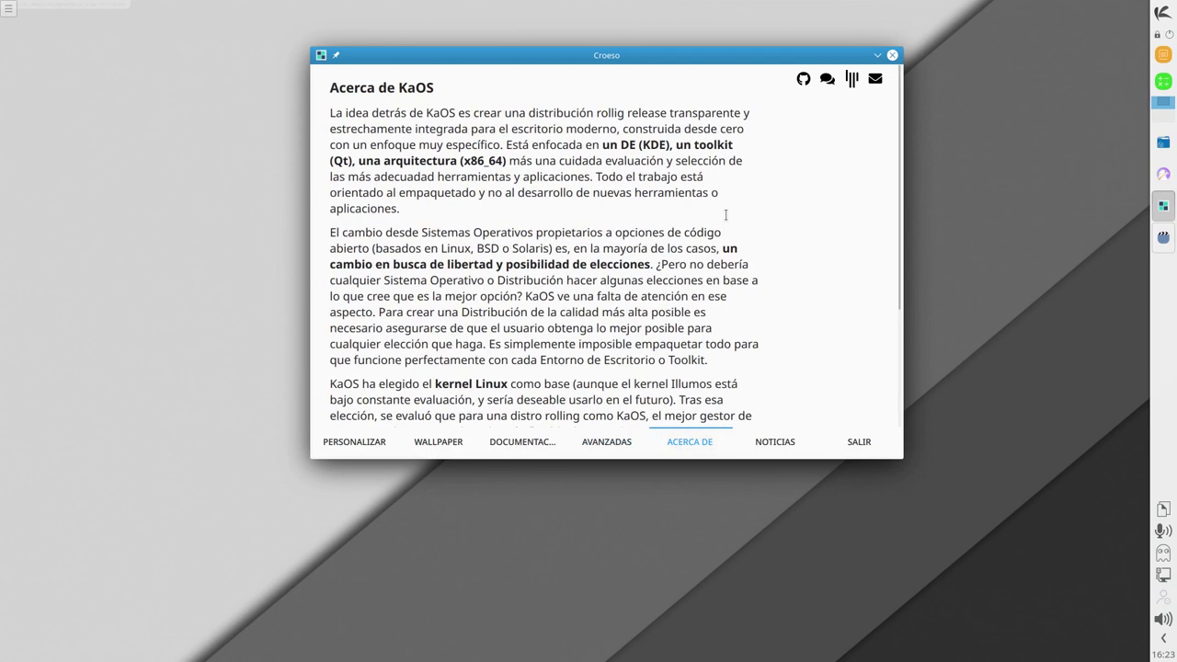
click(766, 445)
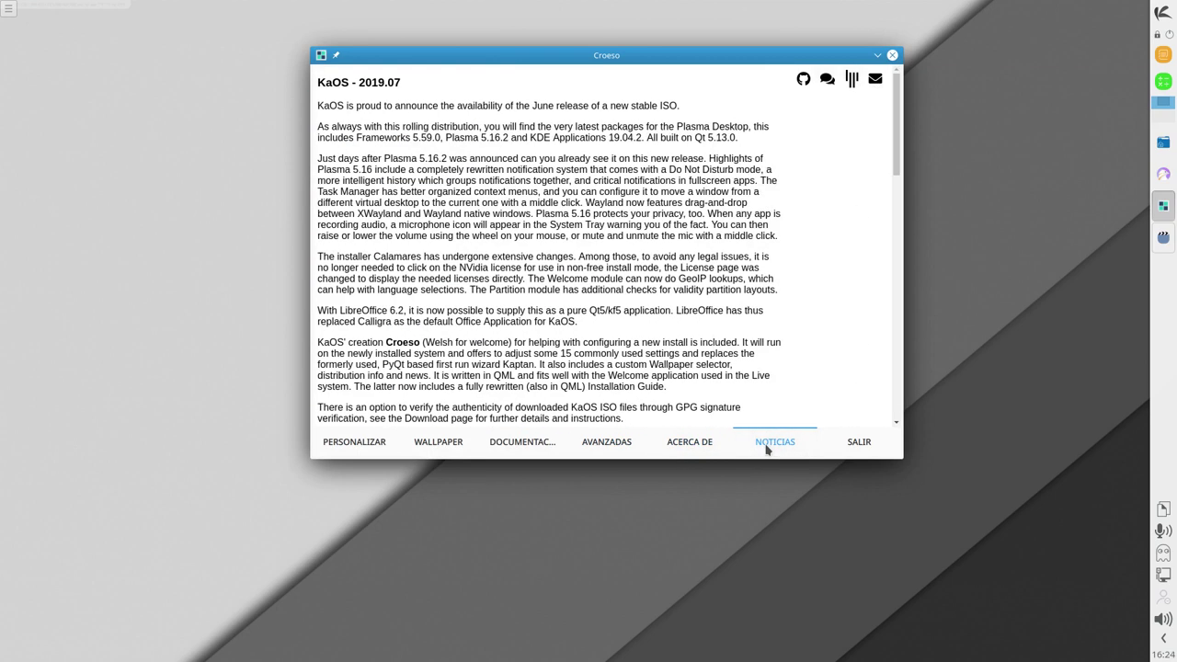
scroll(405, 212, down, 3)
scroll(420, 278, up, 3)
click(858, 441)
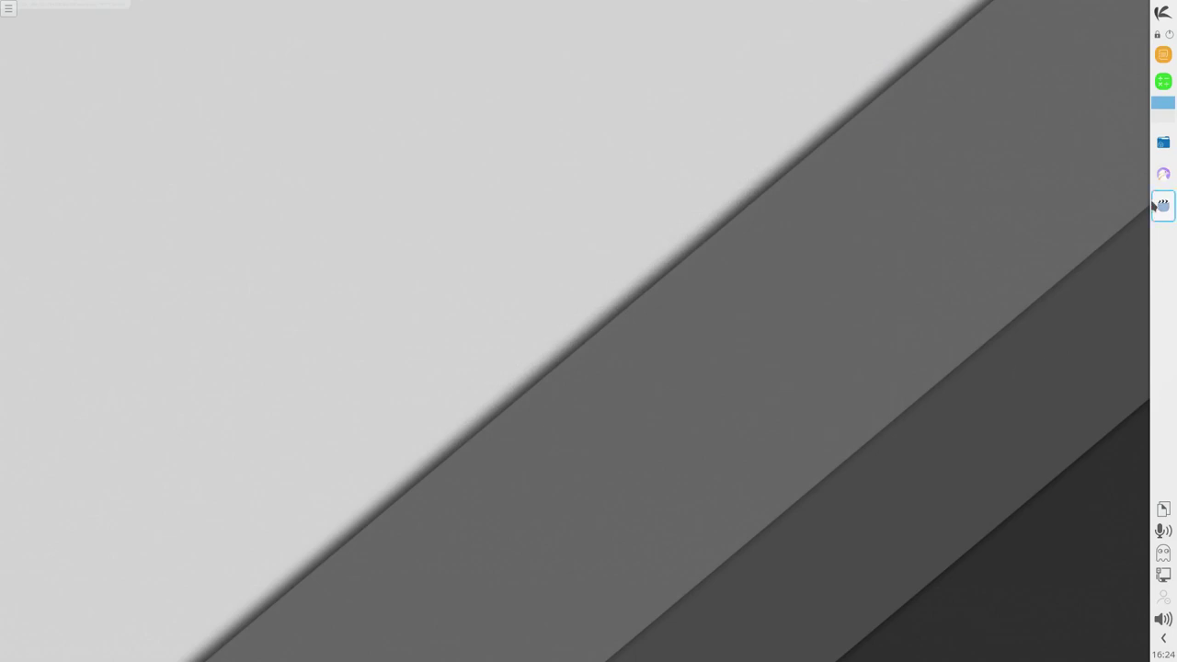
- Check the ongoing recording in SimpleScreenRecorder and minimize its window
click(1159, 204)
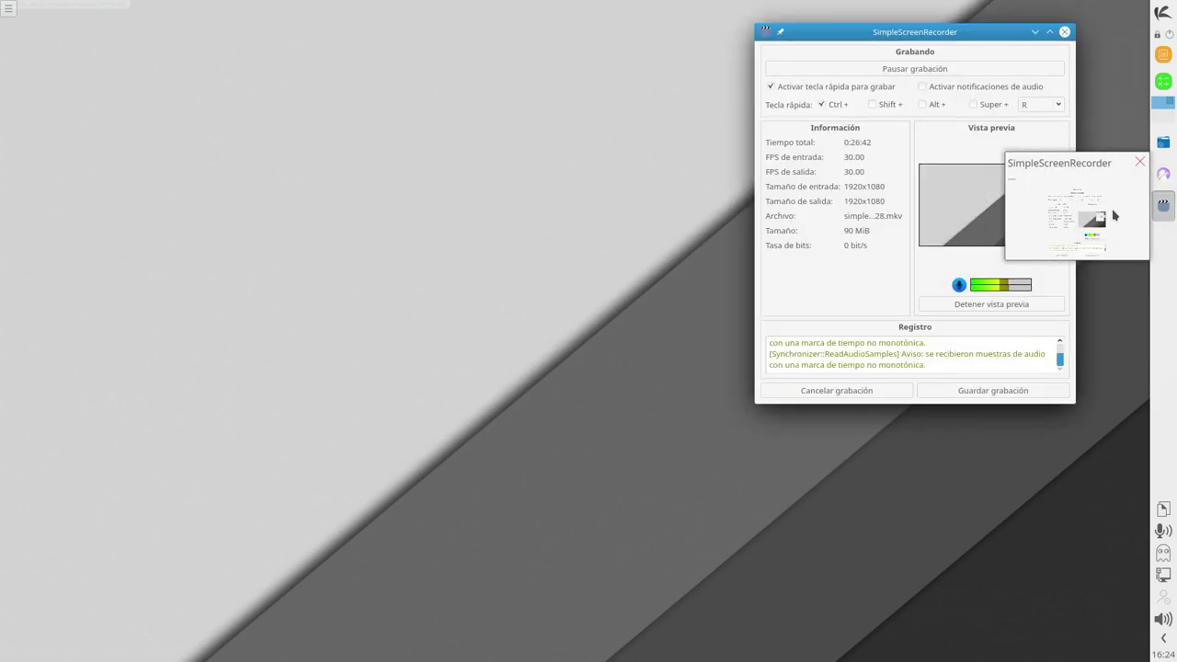
click(1036, 31)
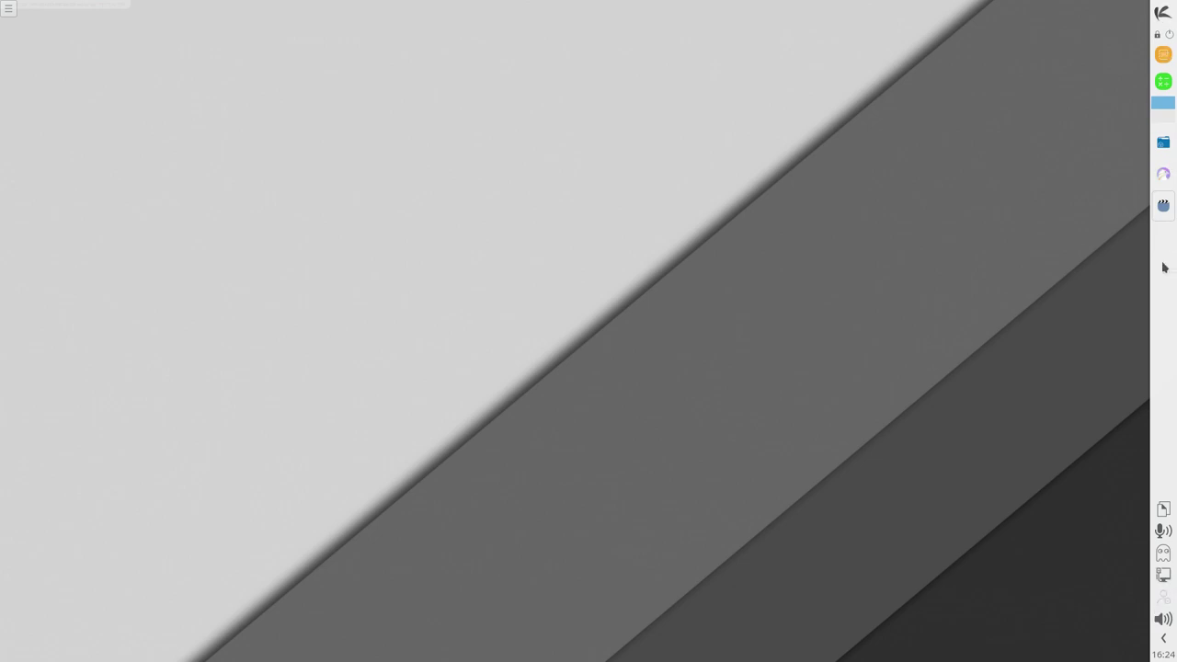
- Launch Octopi, search the packages for "linux" and select the linux-next package
click(1163, 12)
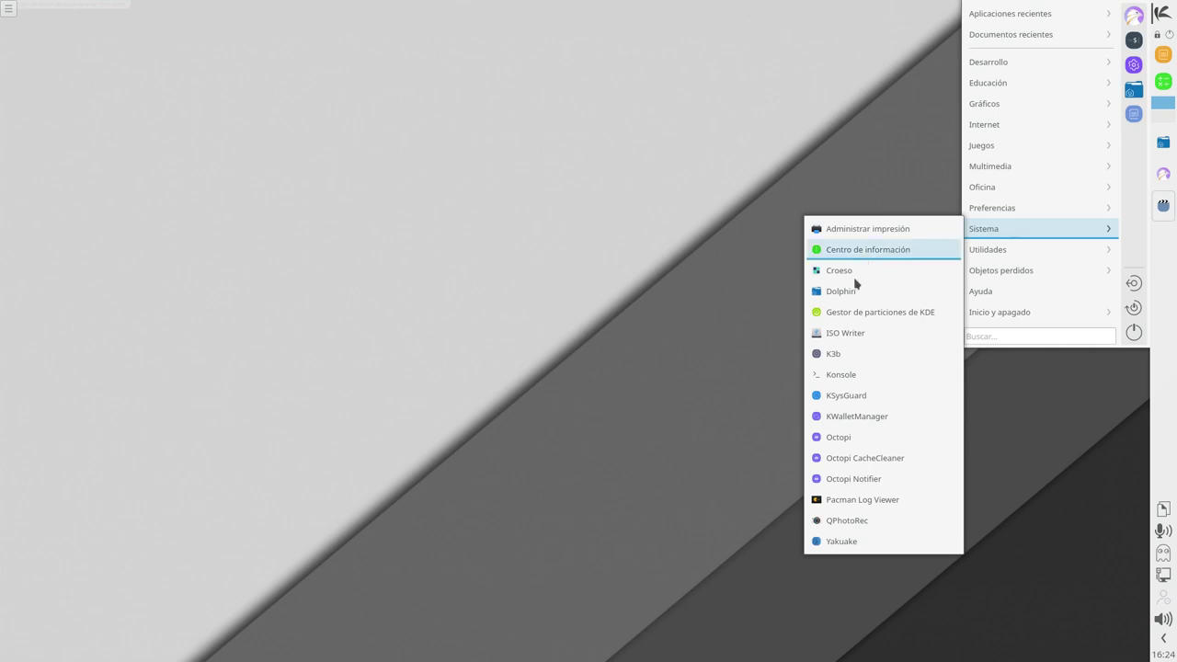
click(839, 437)
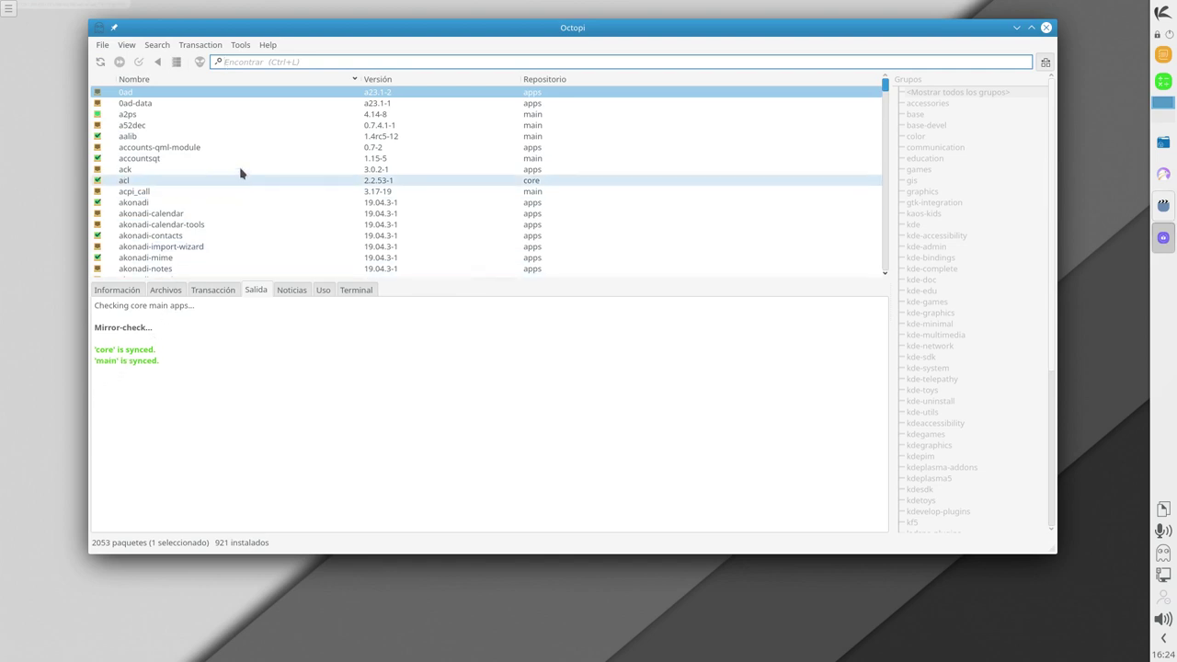
drag(316, 34, 338, 27)
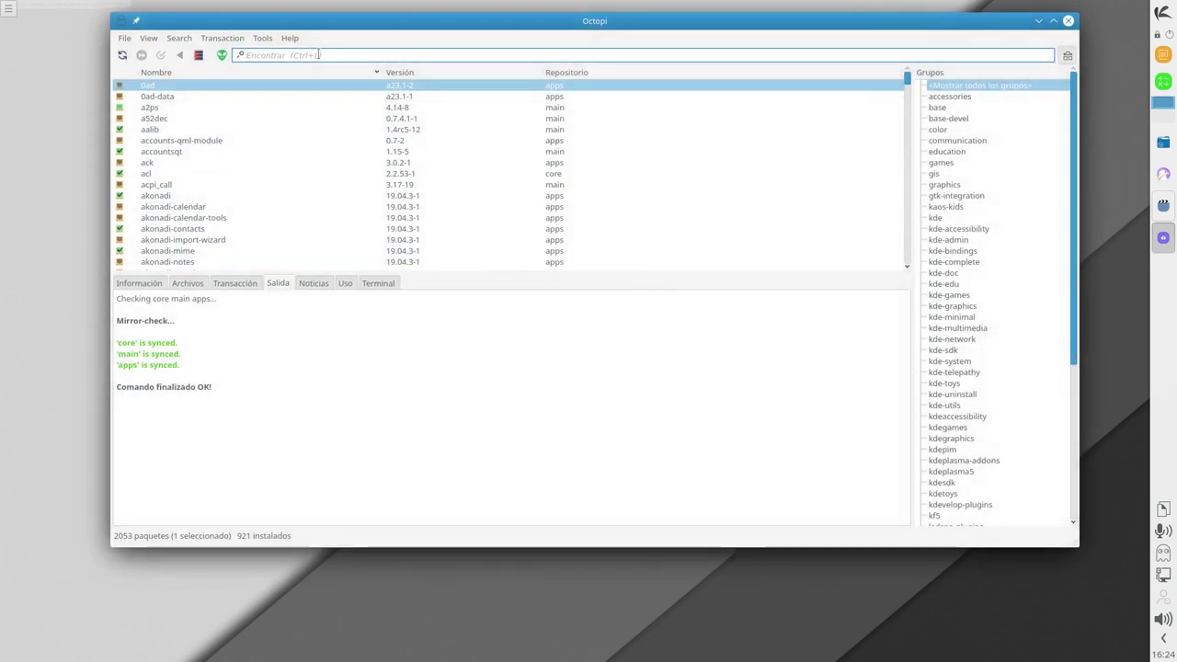
click(317, 55)
text(linux)
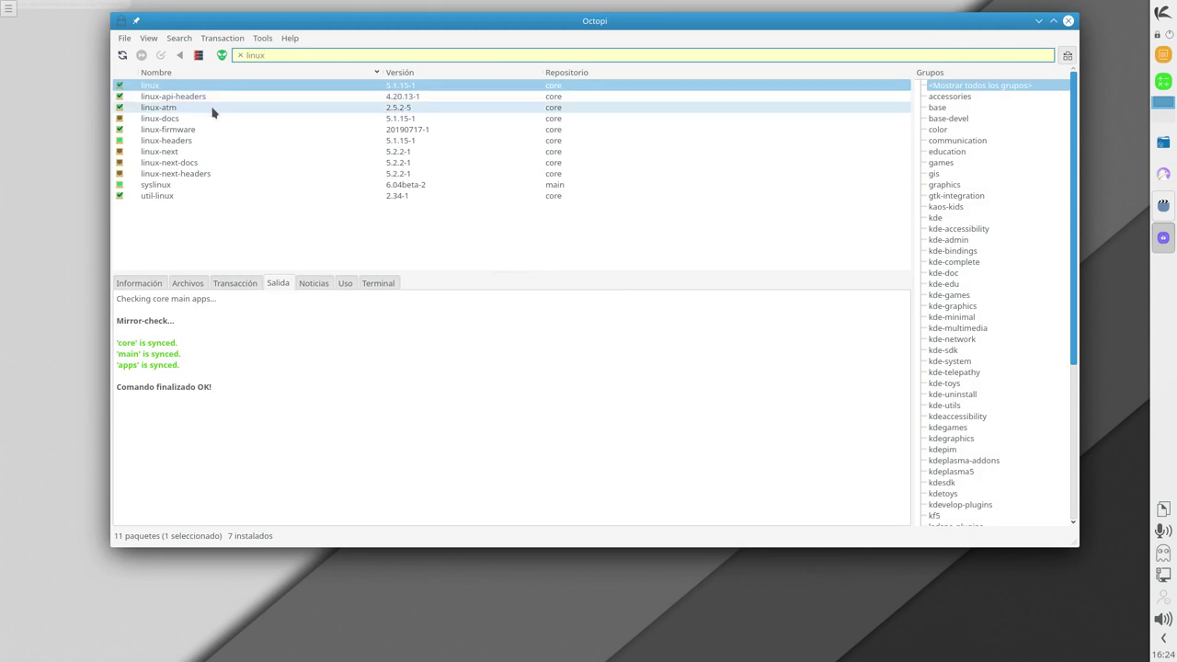
click(204, 155)
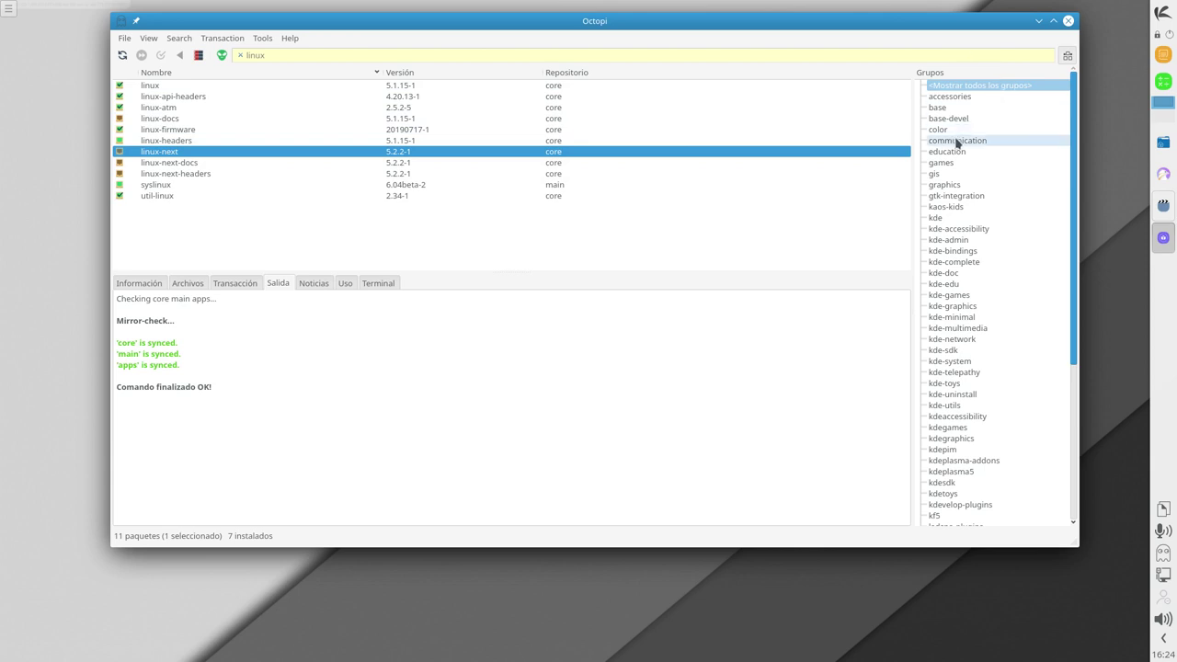
- Clear the package search and browse the groups kde-doc, kdepim, kde-complete and utilities
click(281, 53)
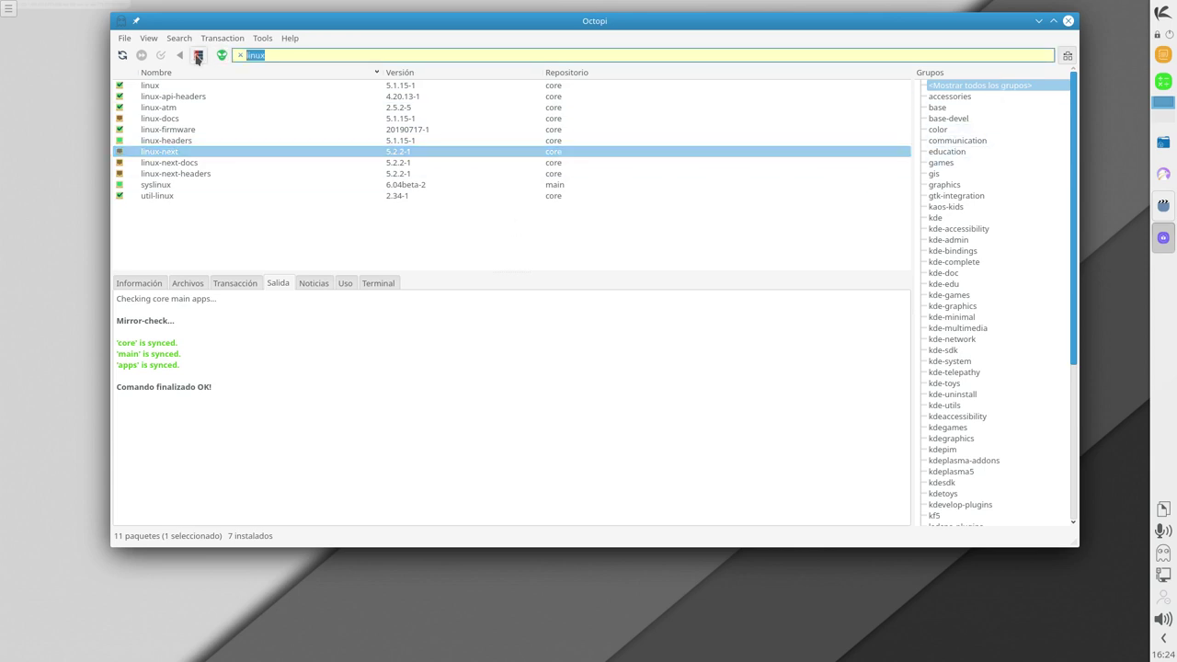
key(BackSpace)
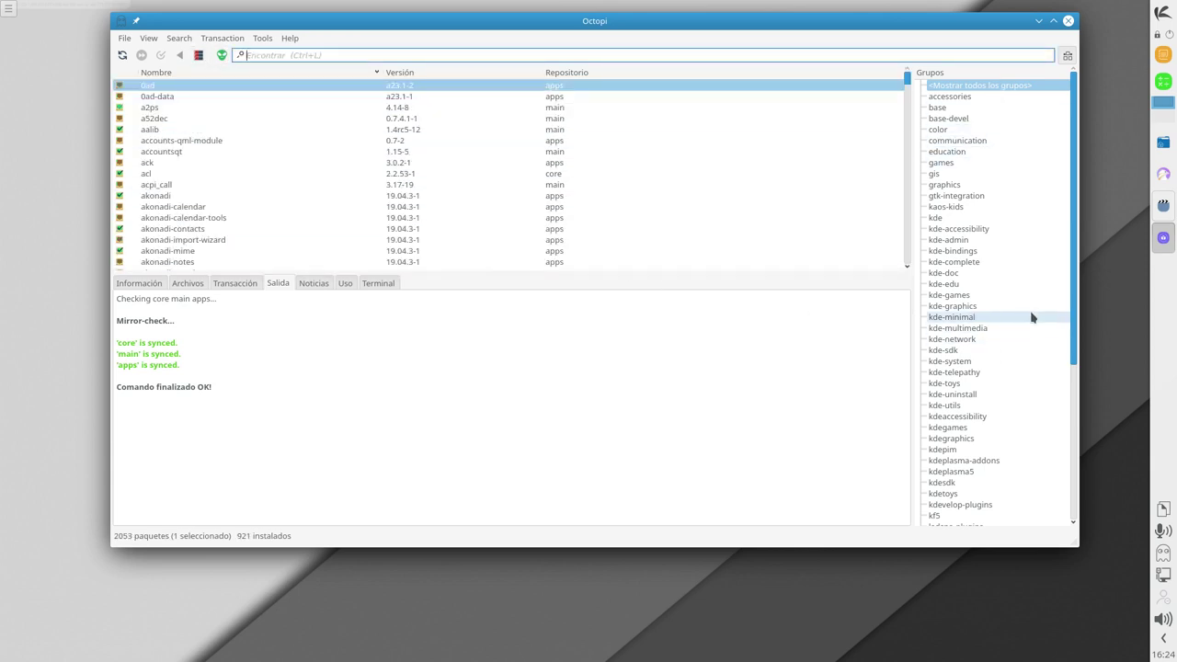
click(964, 274)
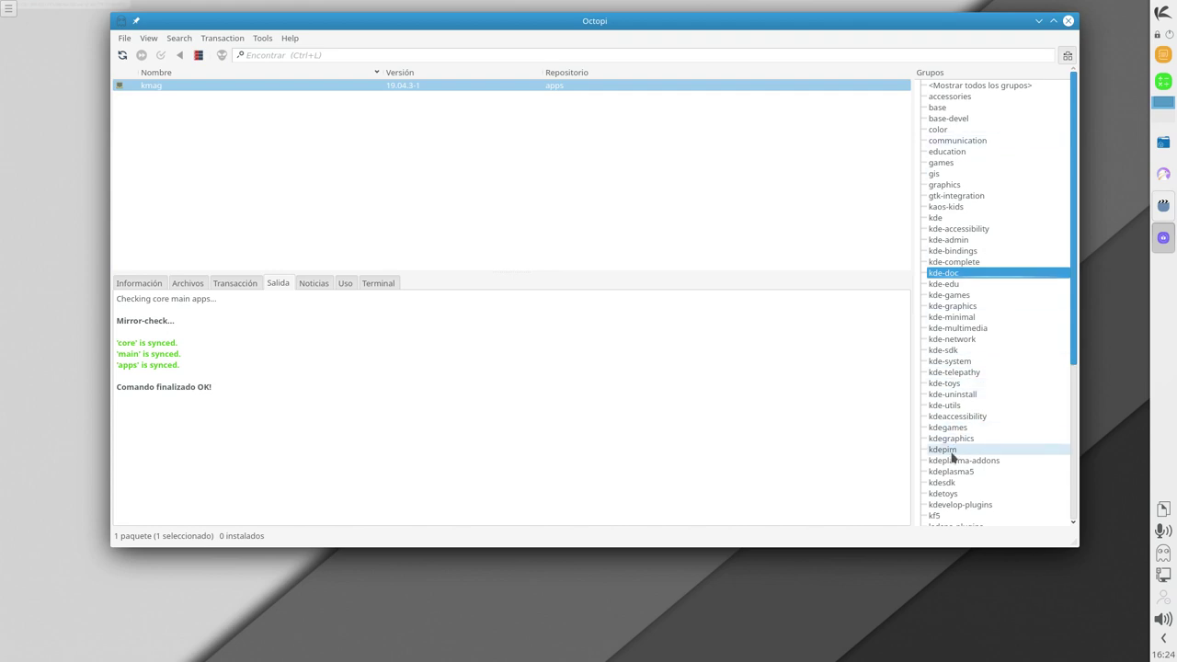
click(951, 449)
click(982, 263)
scroll(983, 267, down, 7)
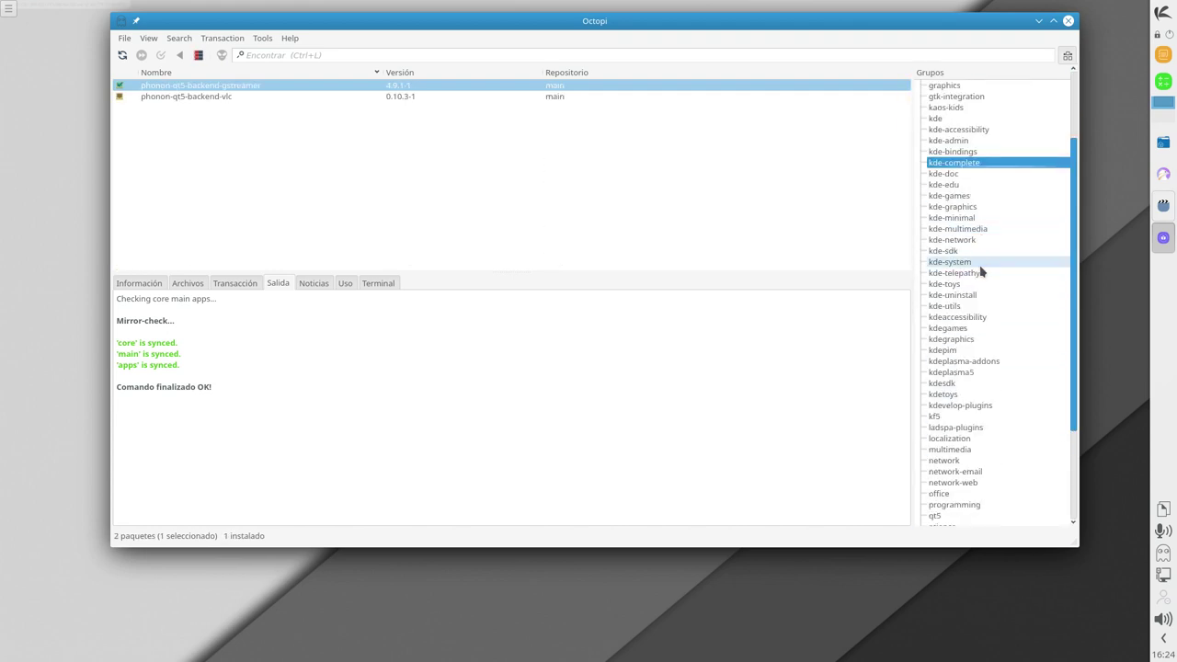
click(965, 440)
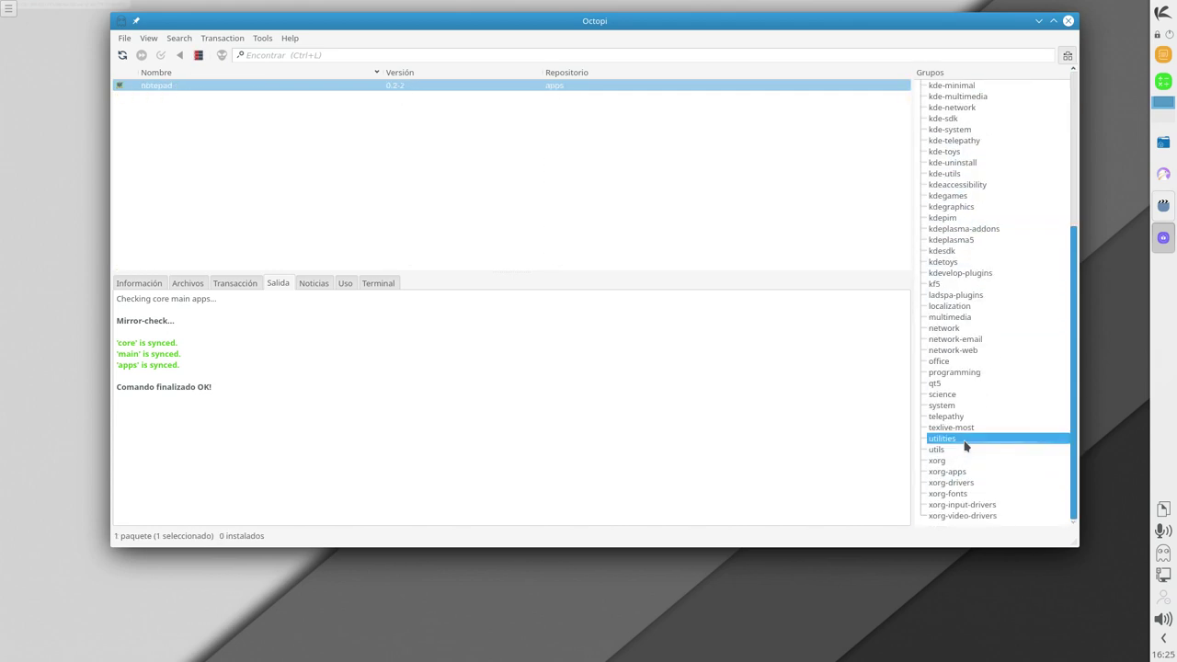